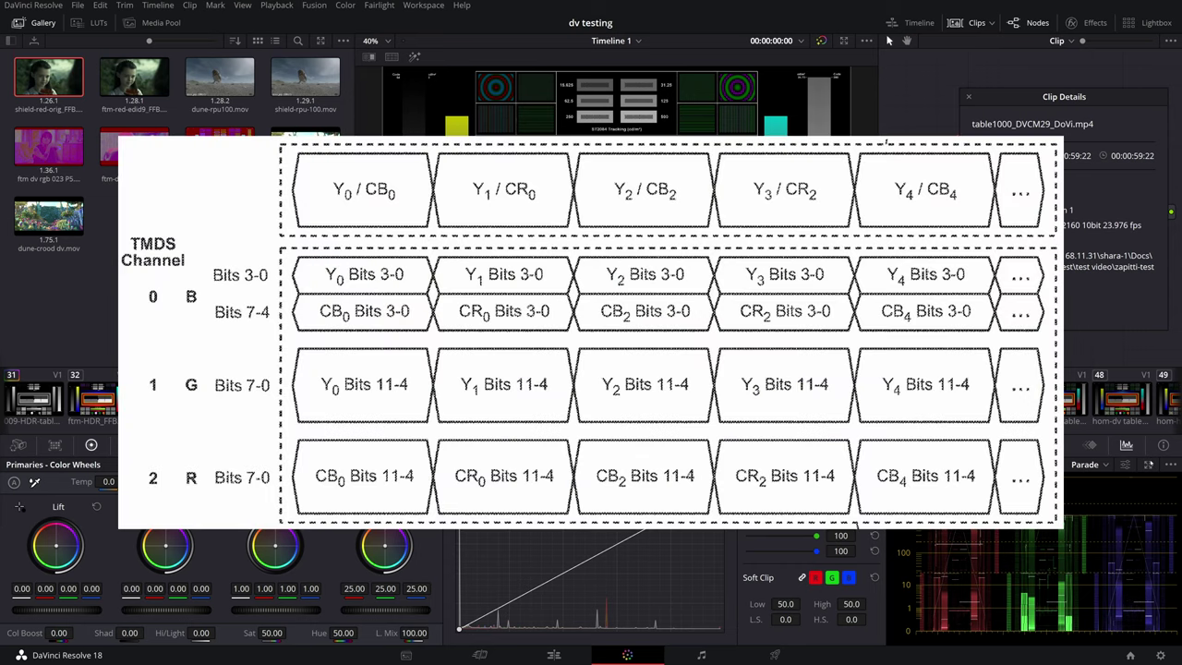
left_click(1126, 445)
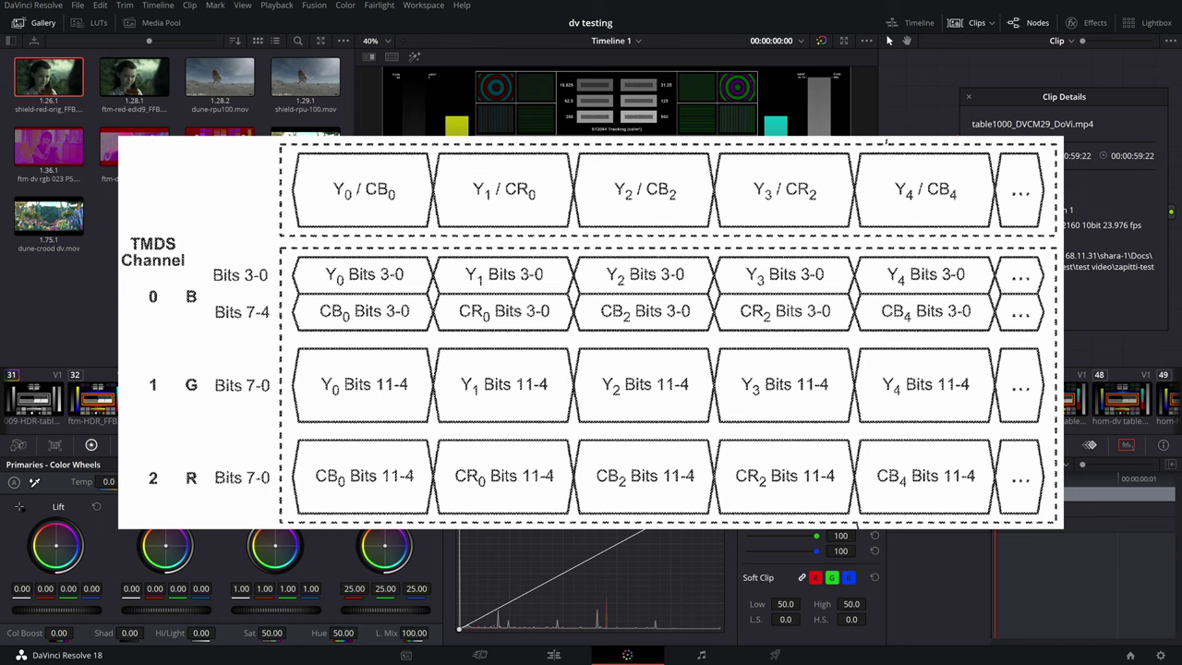
left_click(1126, 444)
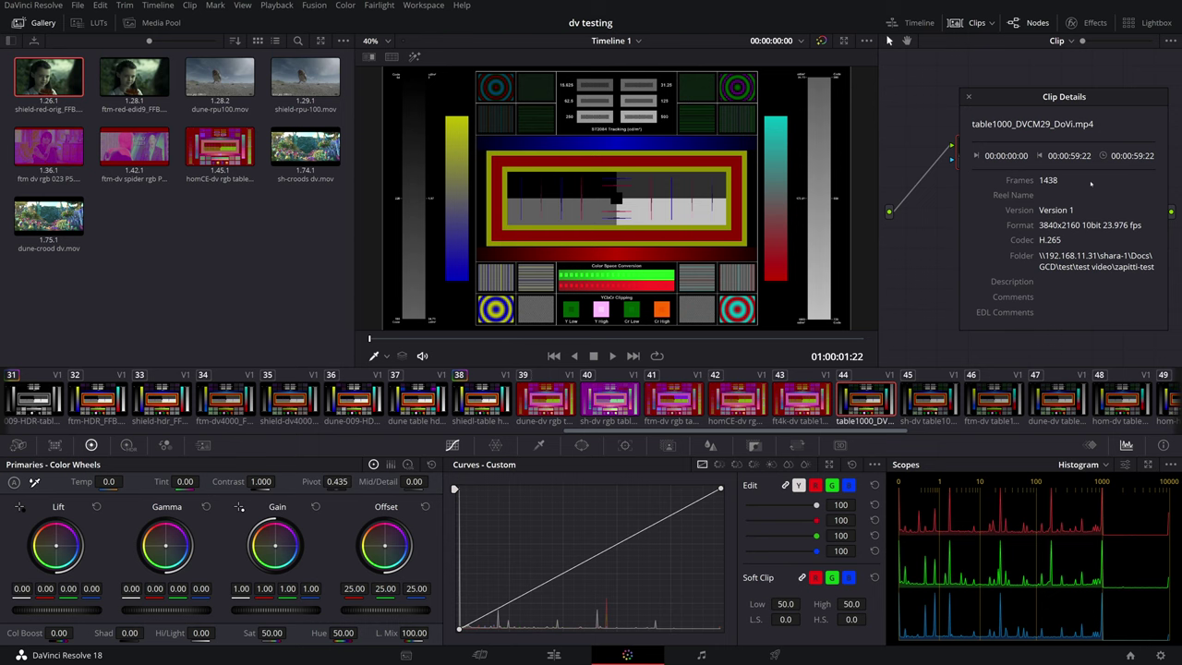
- Shift the Clip Details window slightly higher over the node graph and widen the viewer
left_click_drag(1101, 101, 1054, 90)
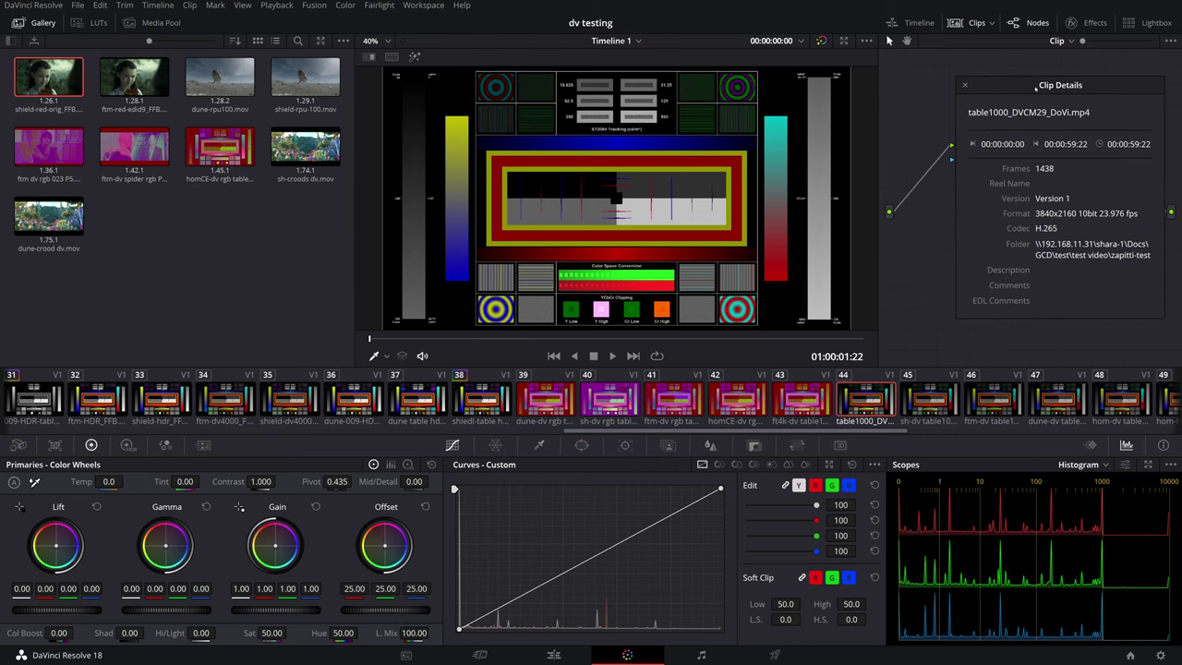
left_click_drag(878, 151, 954, 152)
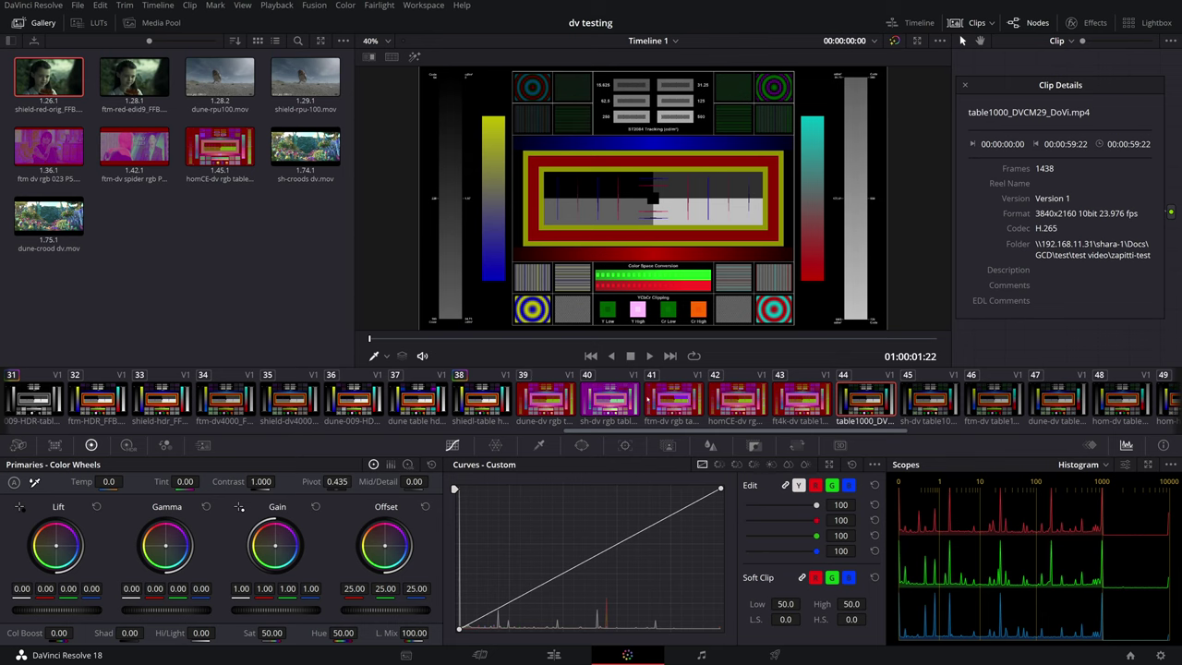
- Compare the images and histograms of the DV RGB table1000 captures, clips 39 to 43, with source clip 44
left_click(544, 399)
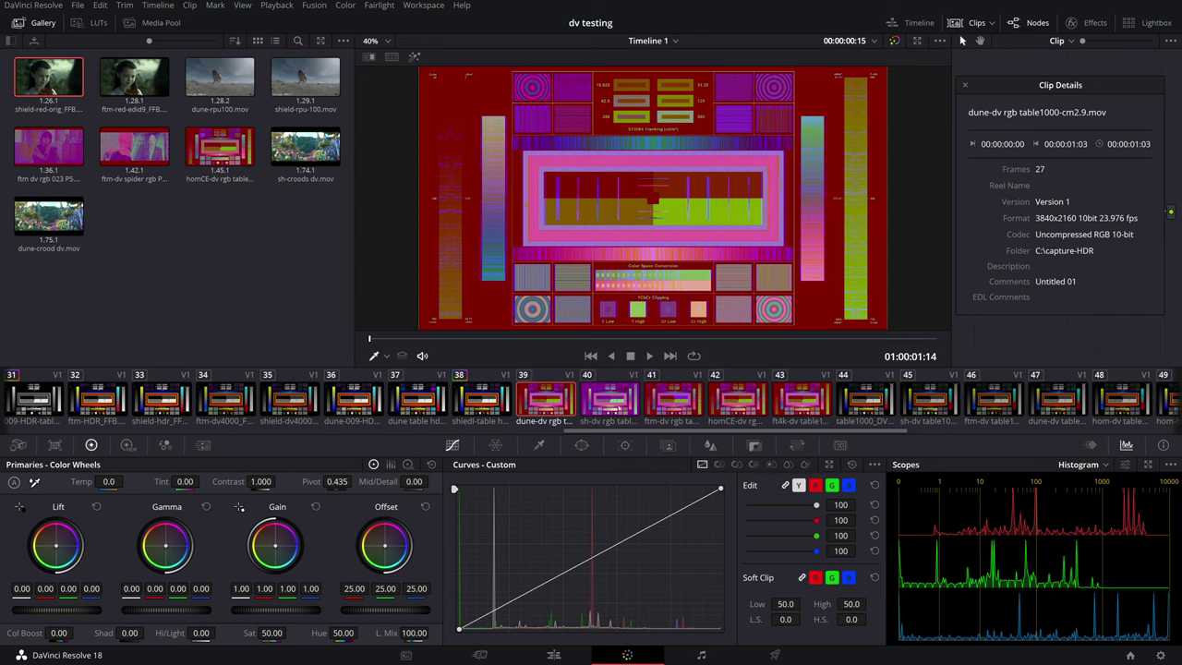
left_click(608, 398)
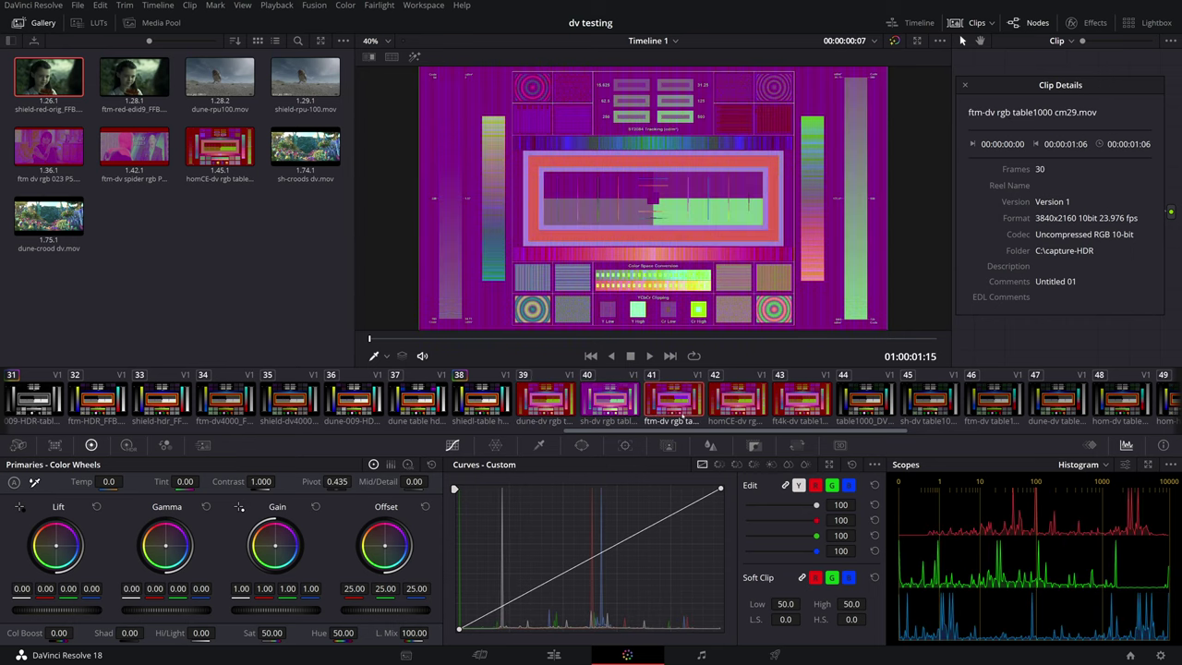
left_click(674, 400)
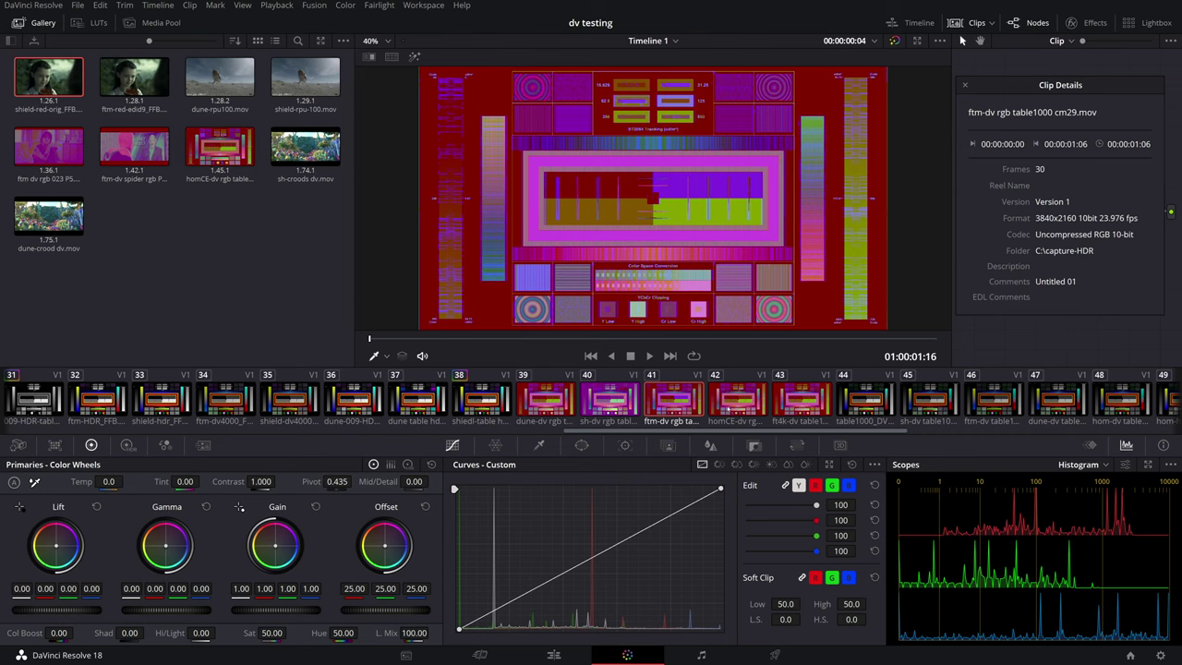
left_click(726, 406)
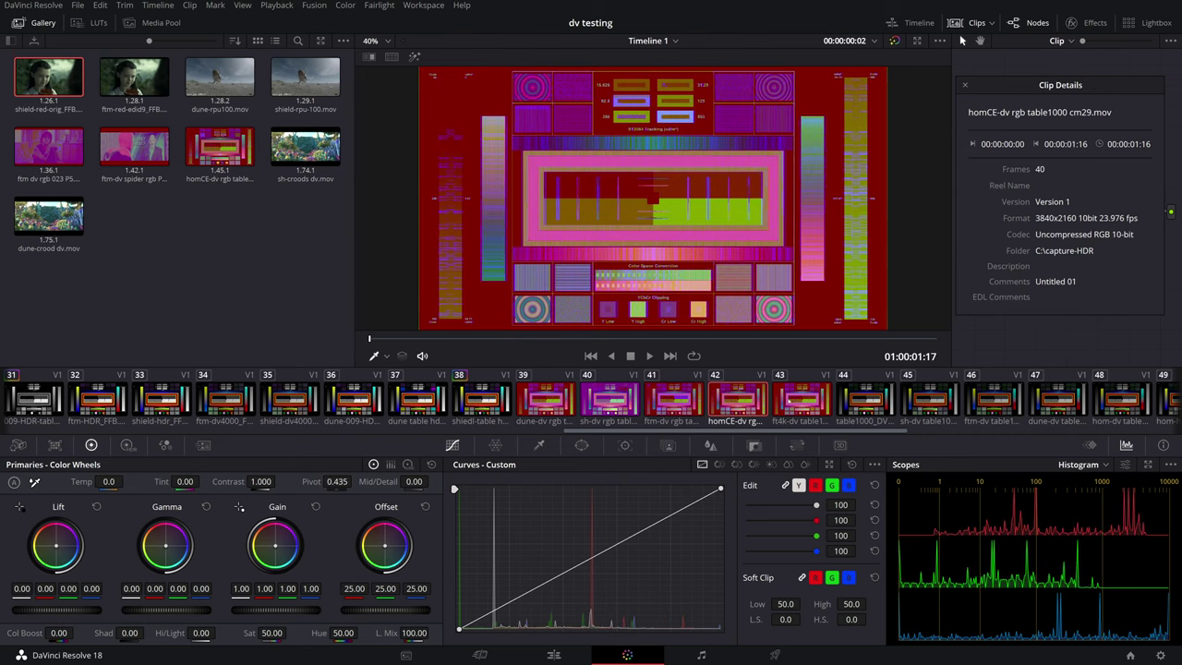
left_click(800, 400)
left_click(563, 407)
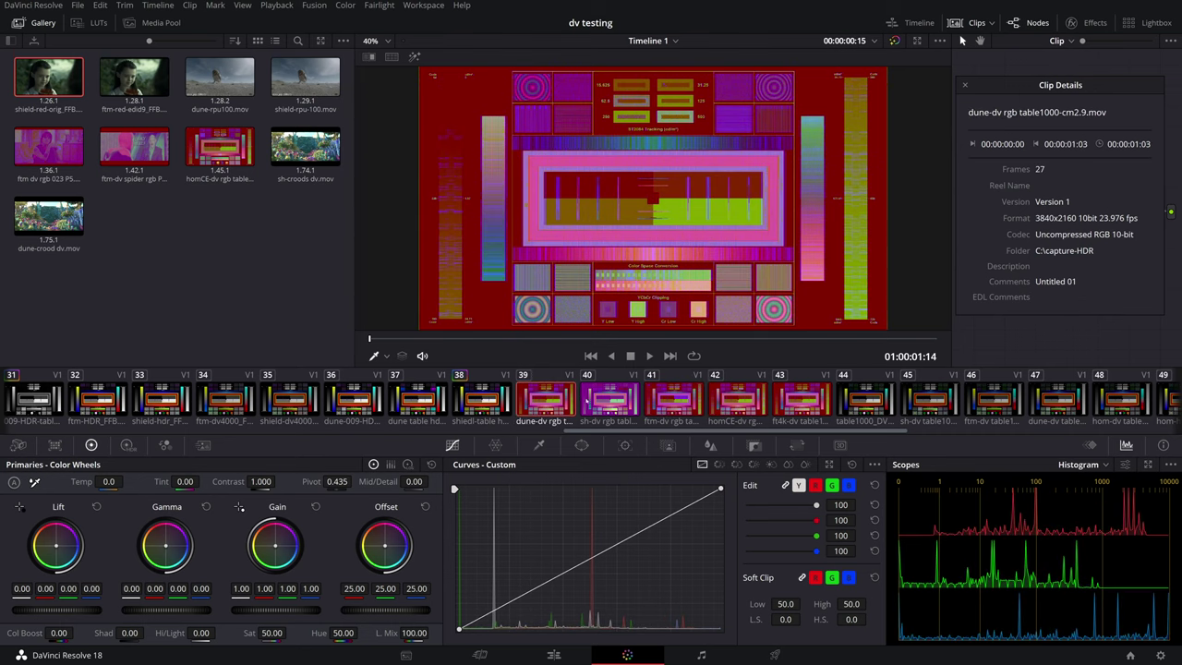
left_click(611, 400)
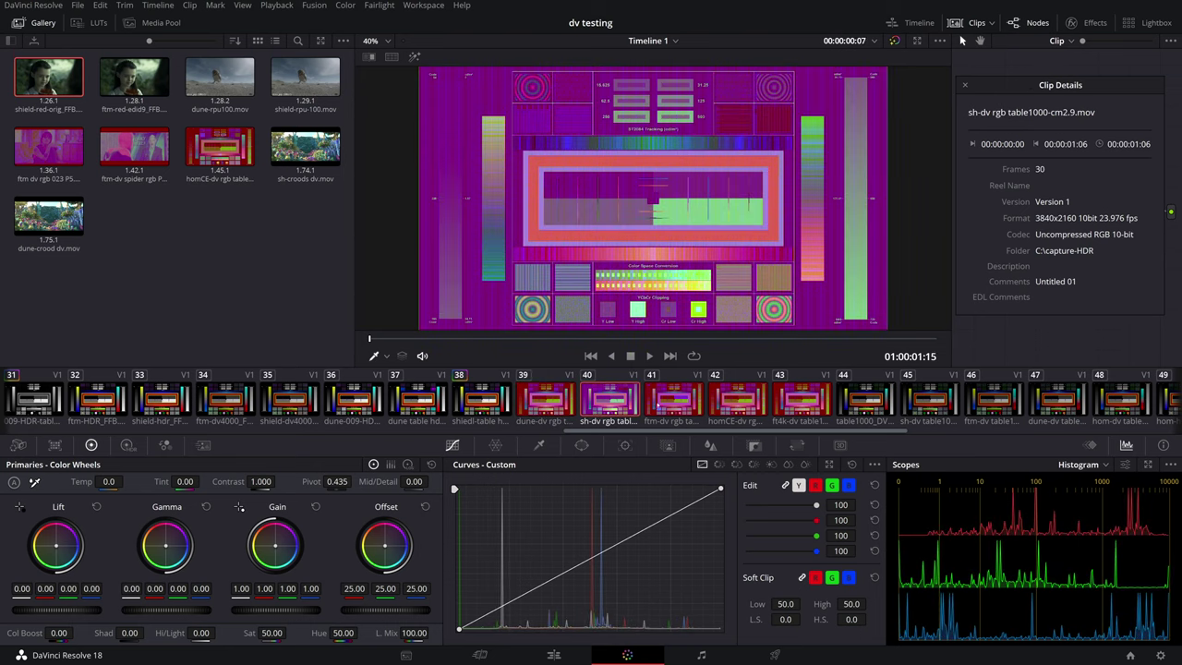
left_click(663, 404)
left_click(730, 398)
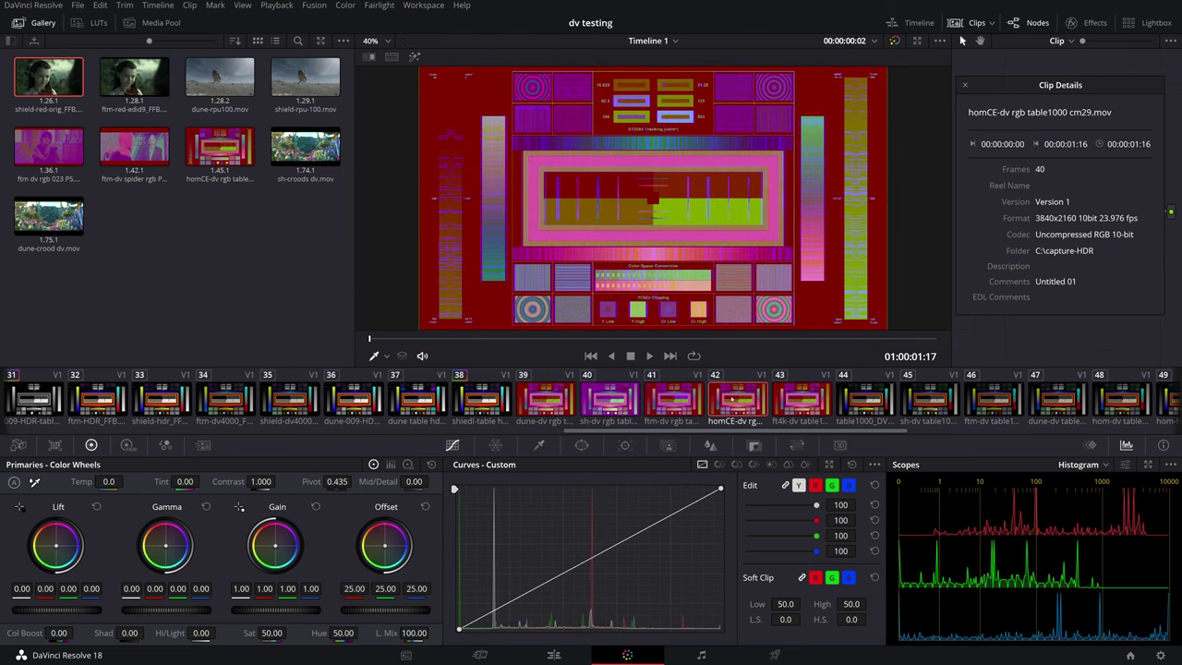
left_click(635, 399)
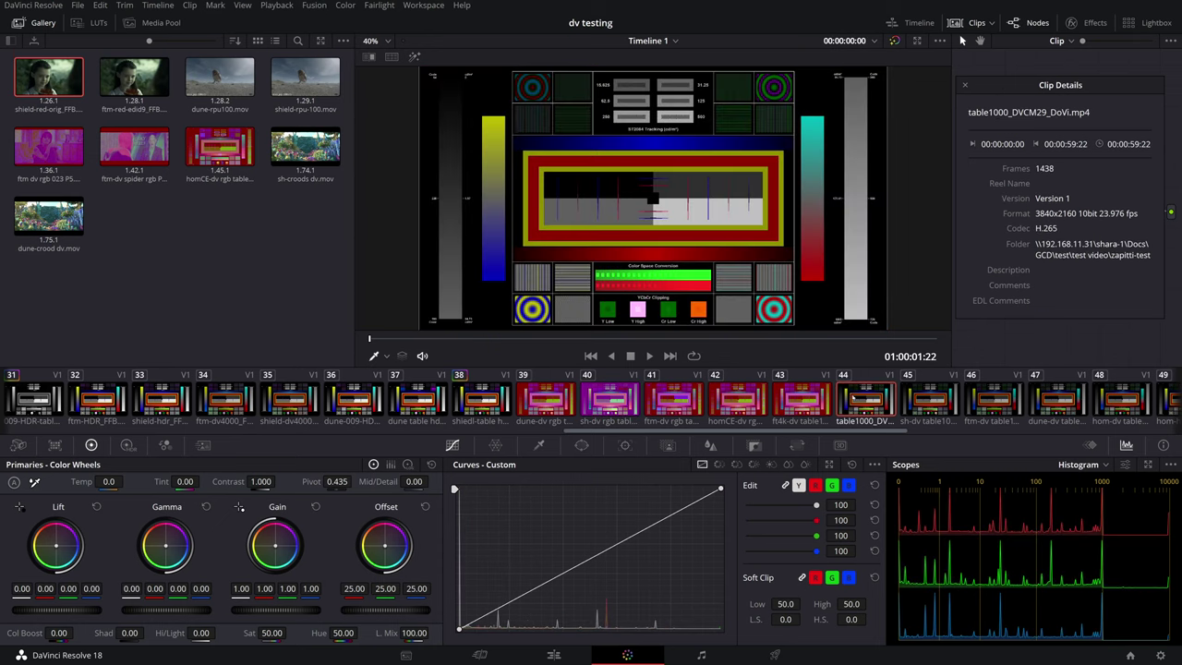
- Enable the picker RGB value readout in the viewer and choose the format its values are shown in
right_click(814, 312)
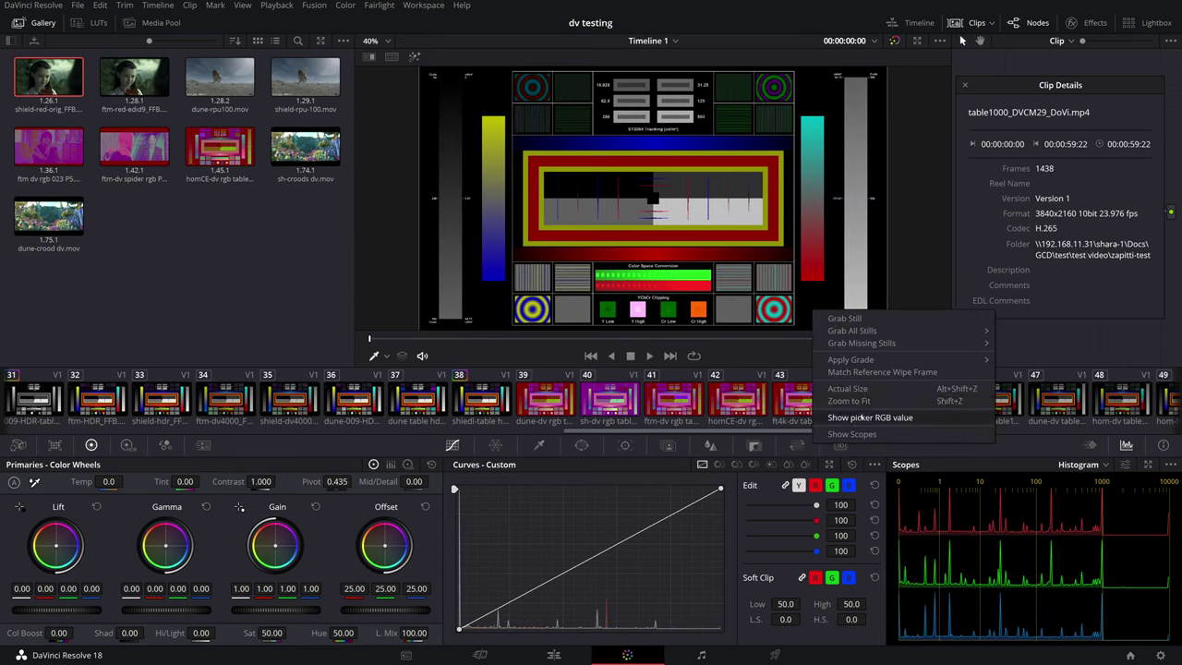
left_click(870, 417)
left_click(939, 40)
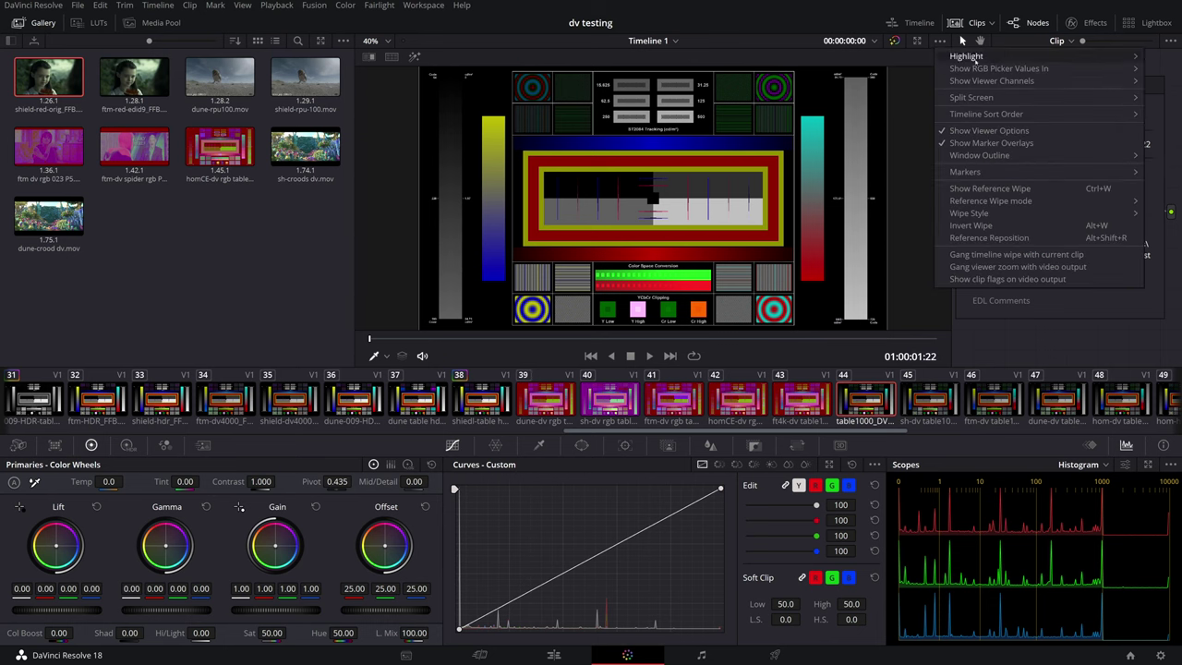
left_click(886, 82)
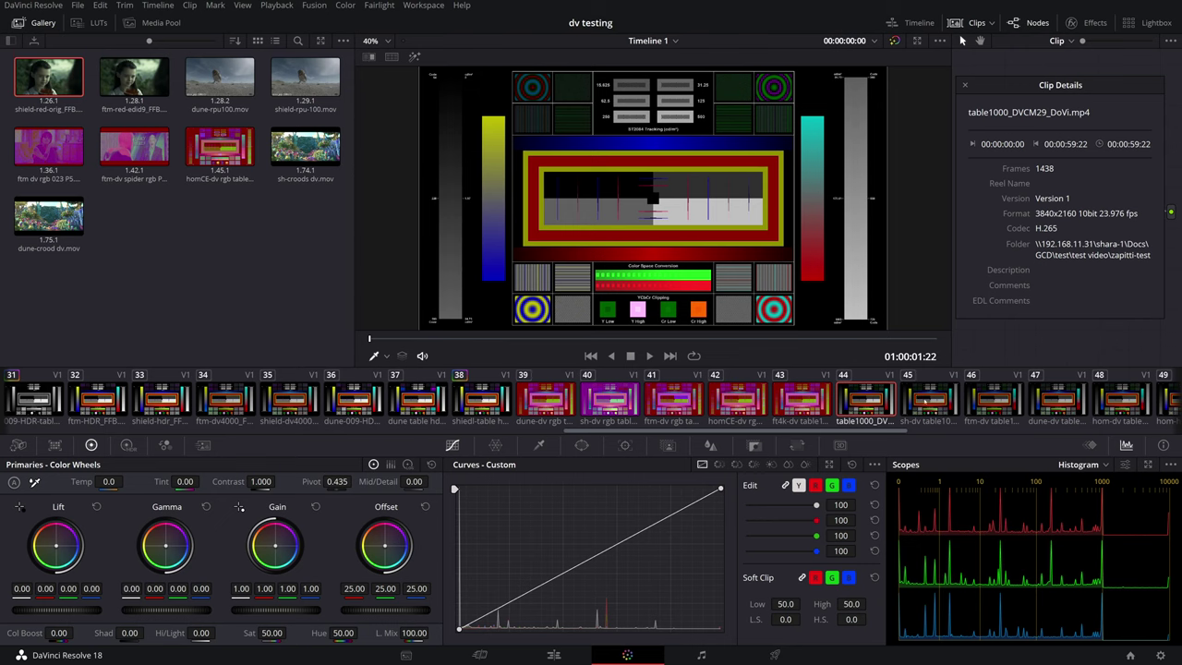
- Step through the LLDV table captures, clips 45 to 47, and return to clip 45, checking the picker values
key("Down")
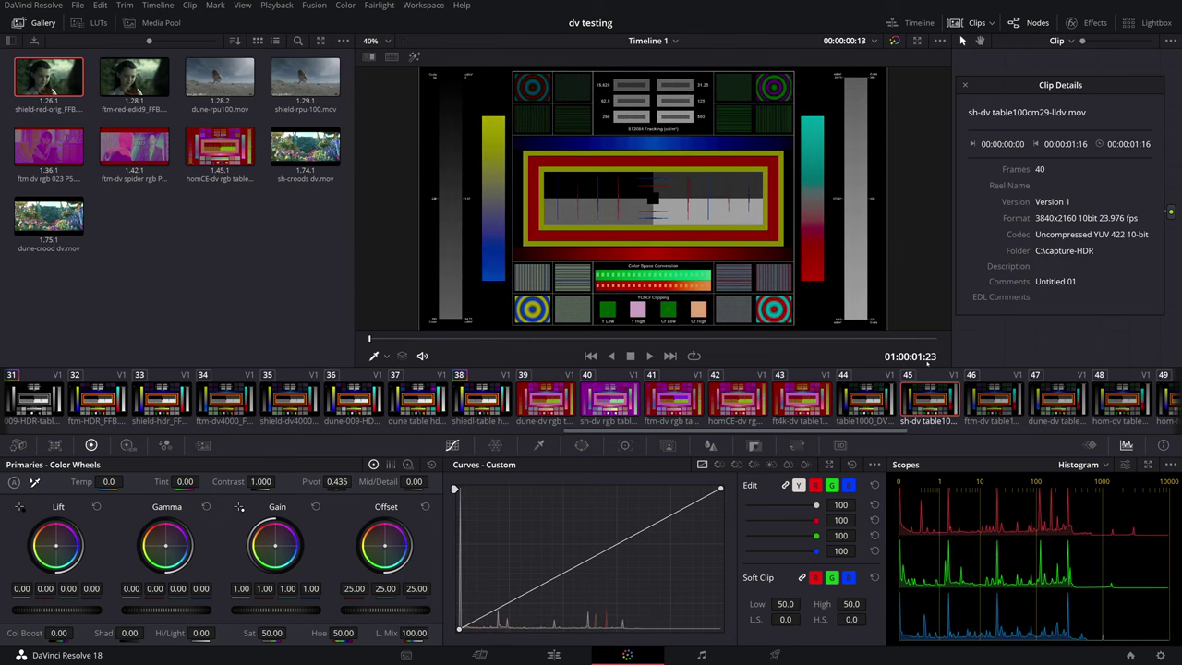
key("Down")
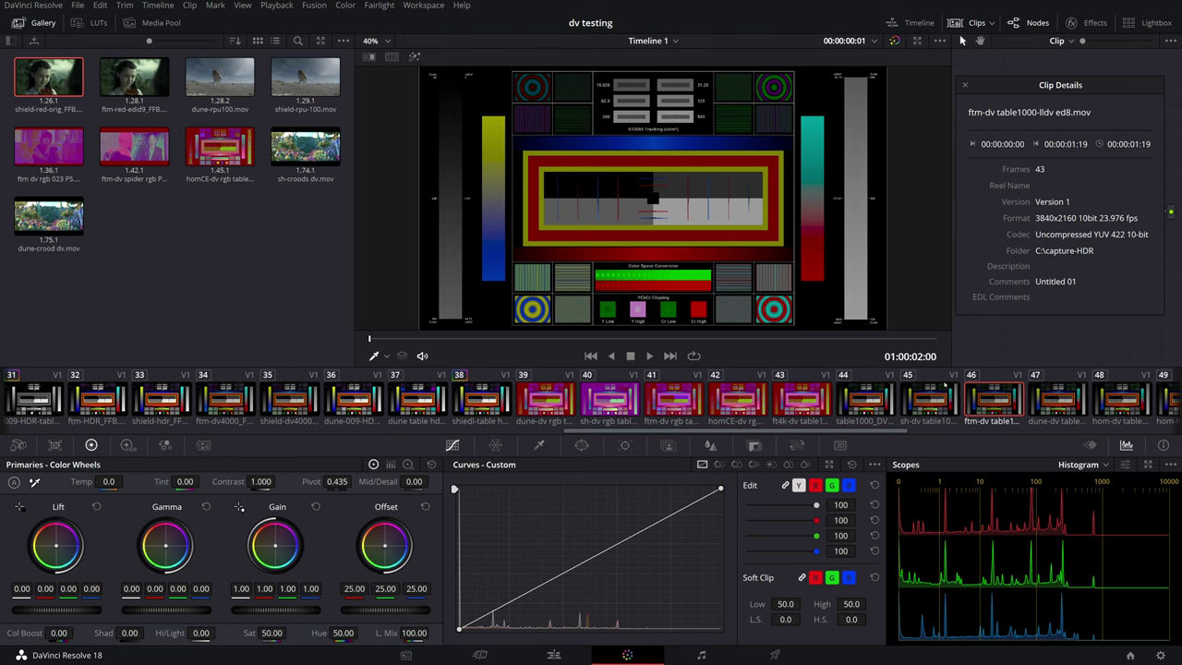
key("Down")
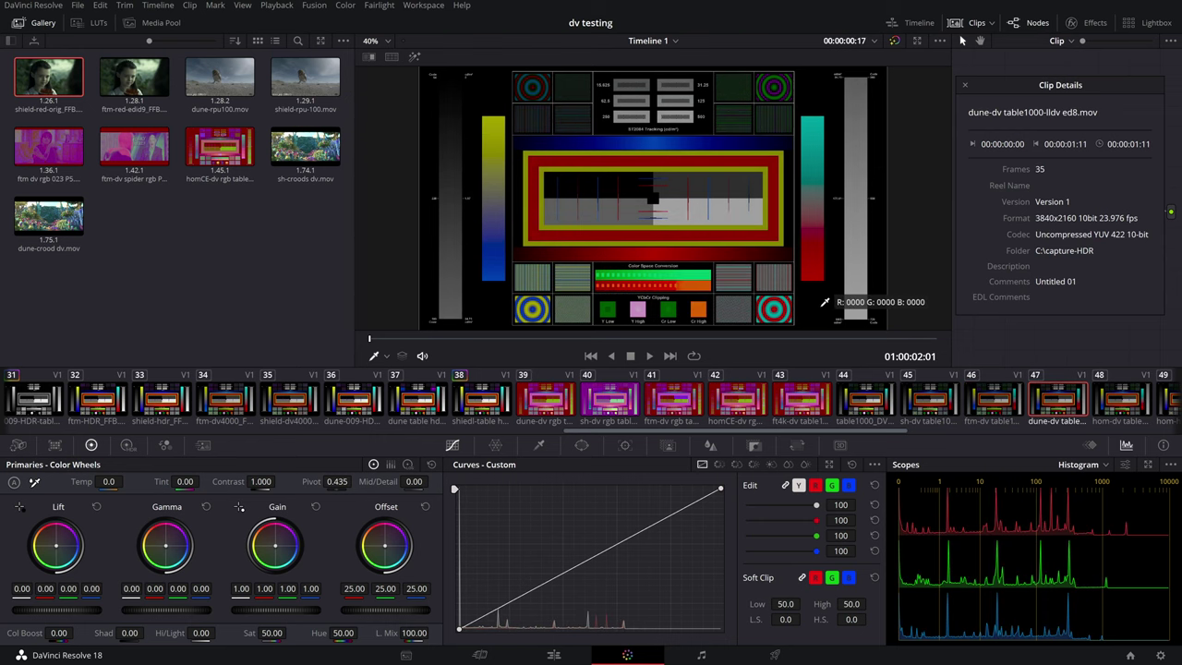
key("Up")
key("Up")
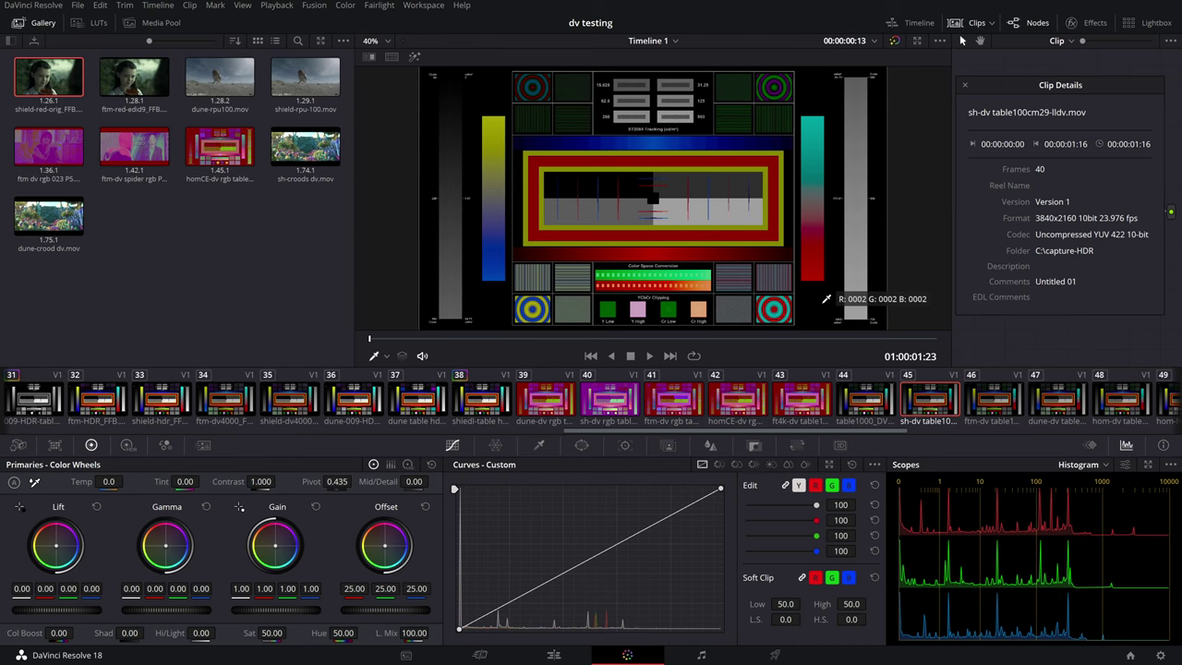
- Display clip 40, sh-dv rgb table1000-cm2.9.mov, at actual size with only the green channel shown in the viewer
left_click(610, 405)
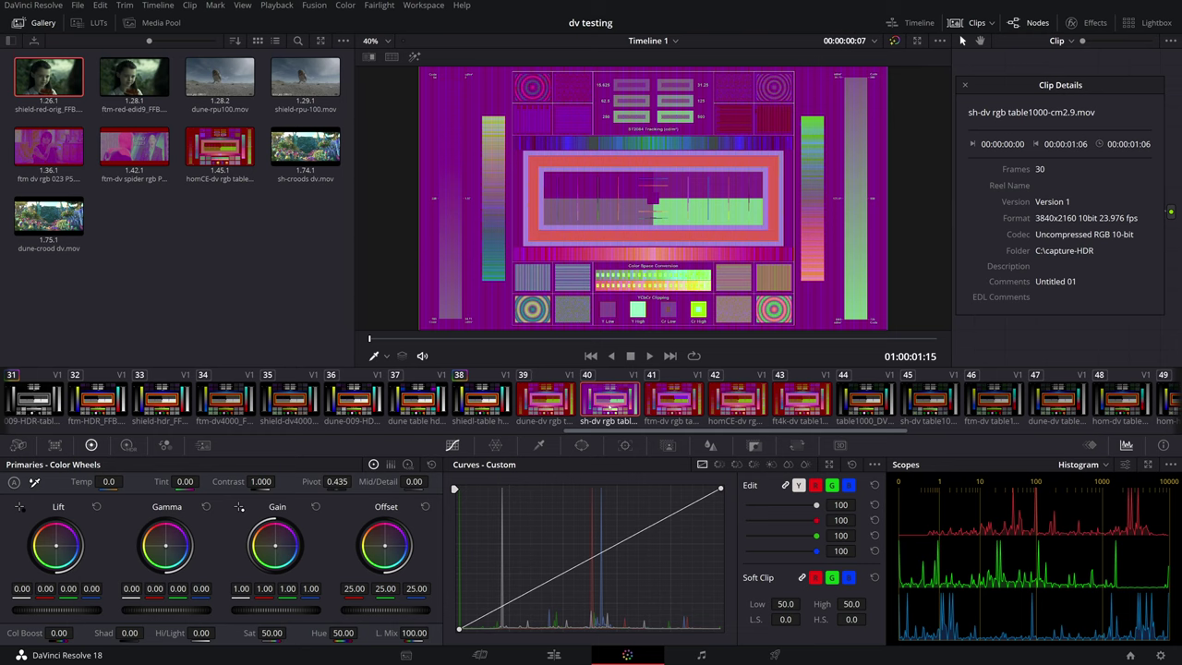
right_click(612, 213)
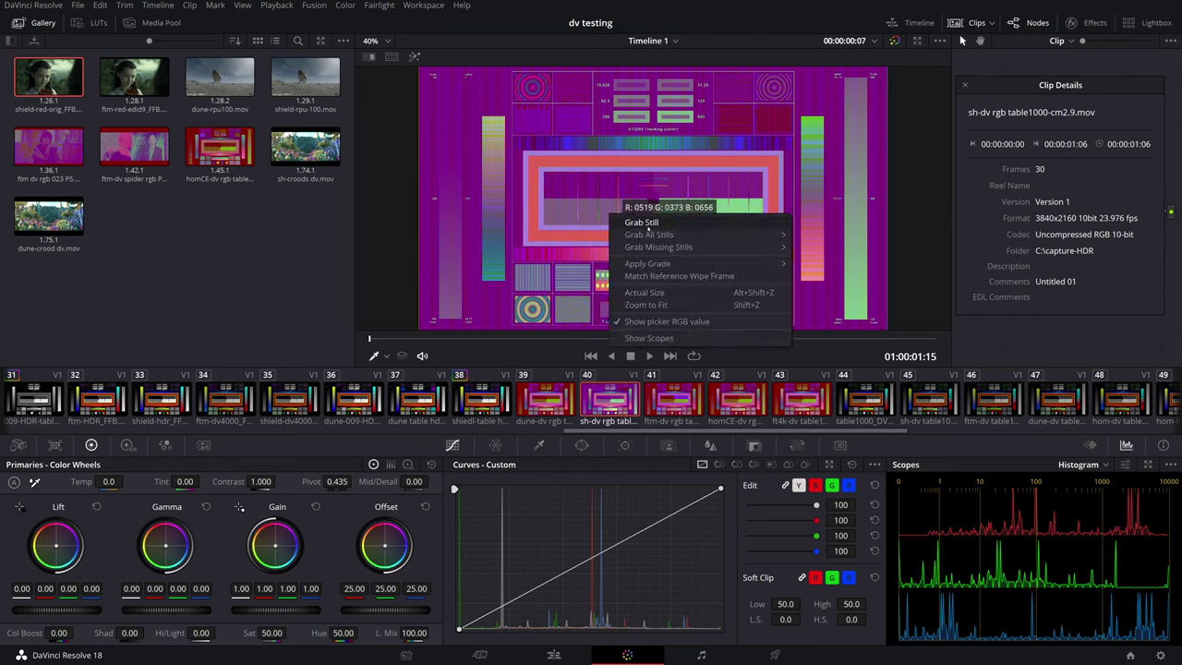
left_click(684, 291)
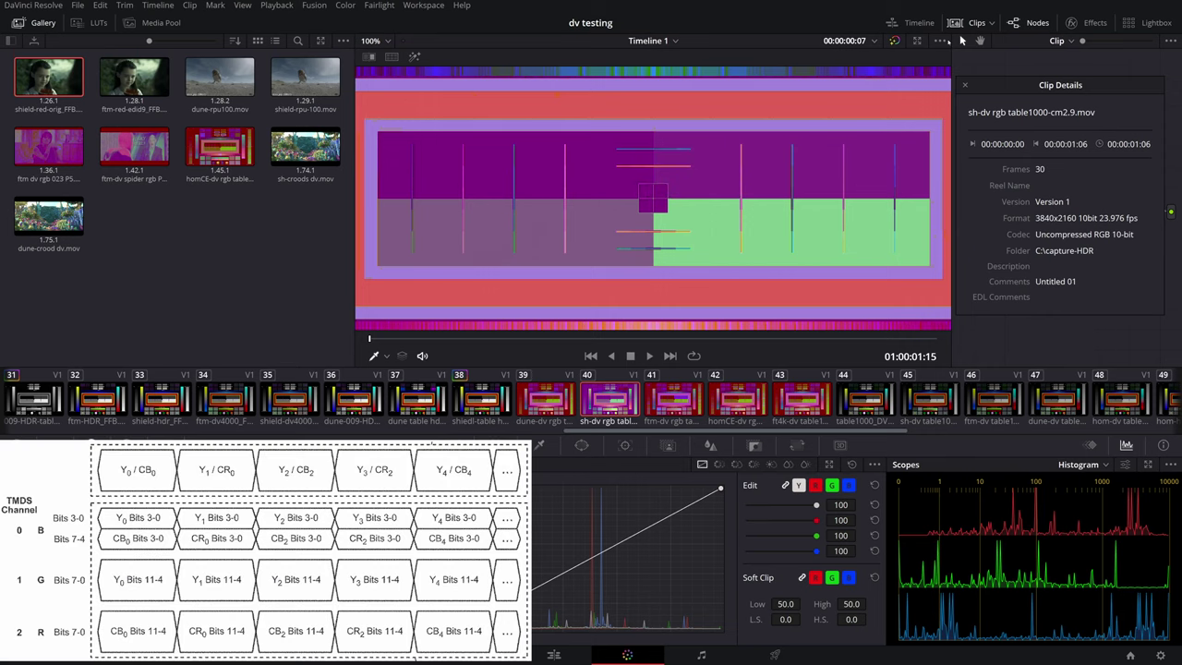
left_click(940, 41)
mouse_move(988, 81)
left_click(858, 123)
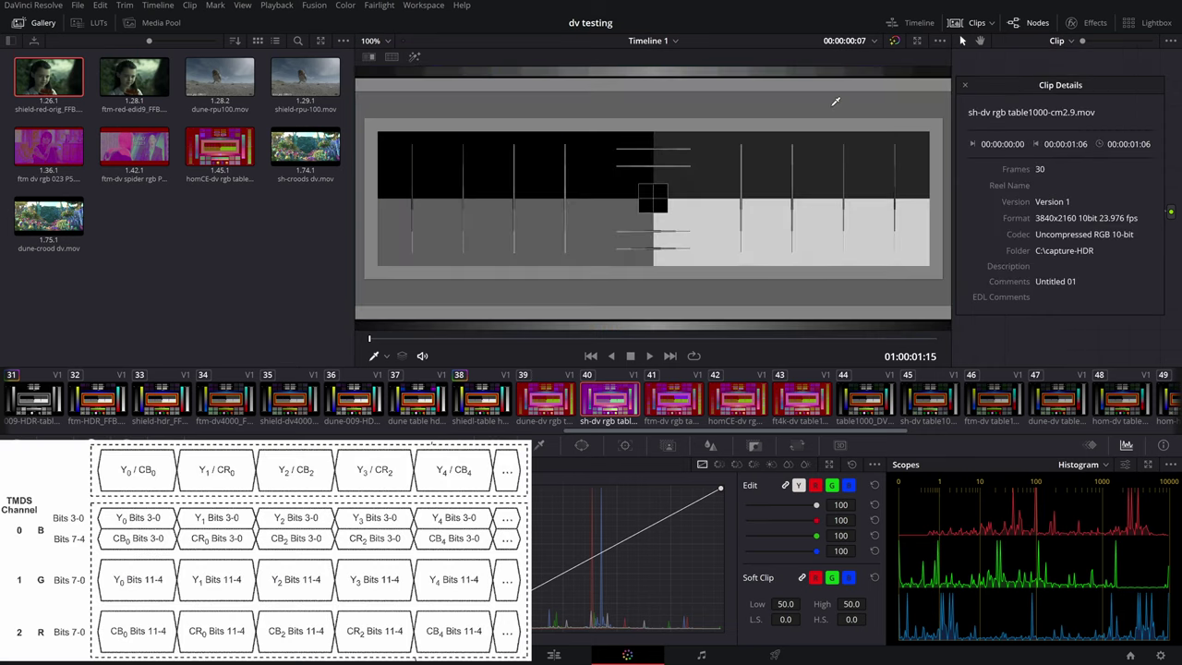
- Examine the picker RGB values across the centre rectangle and ST2084 tracking patches of clip 40
left_click_drag(641, 163, 707, 261)
left_click_drag(574, 146, 691, 280)
left_click_drag(645, 235, 653, 242)
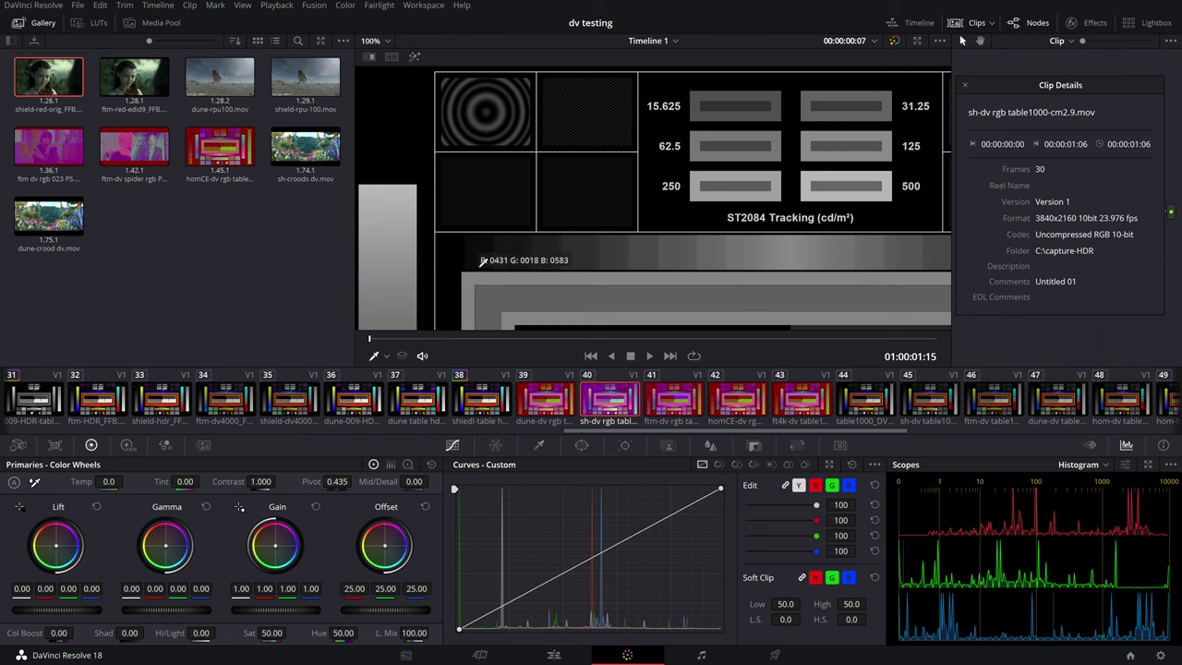
scroll(679, 297, "down", 4)
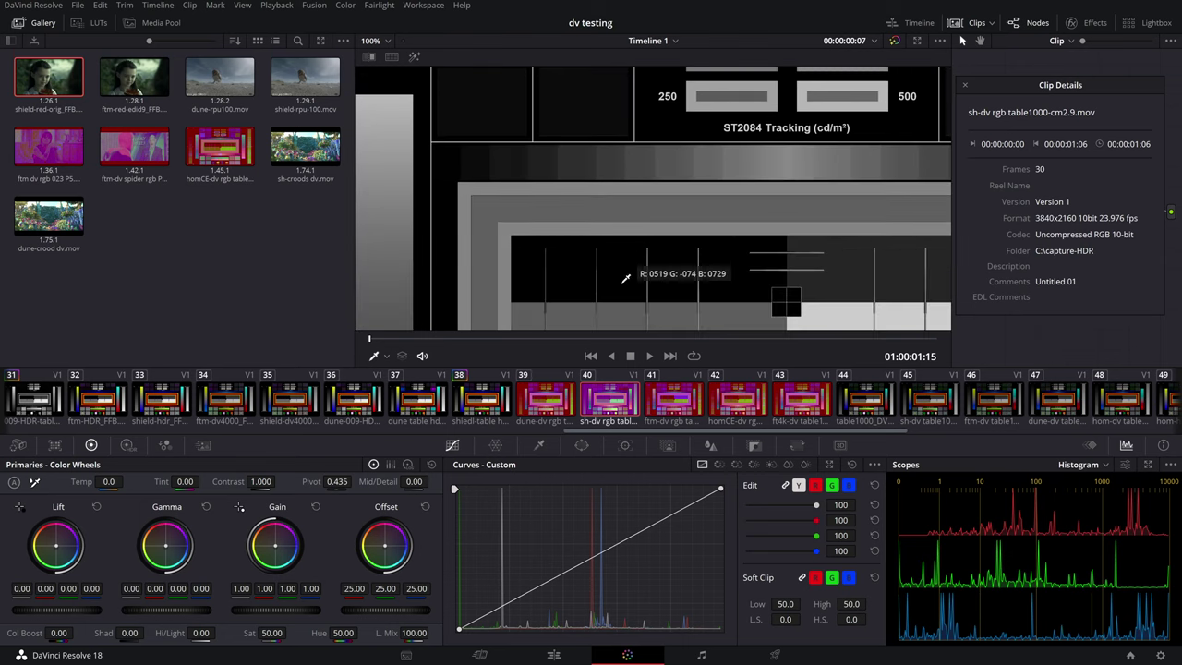
scroll(642, 227, "down", 2)
scroll(659, 277, "up", 2)
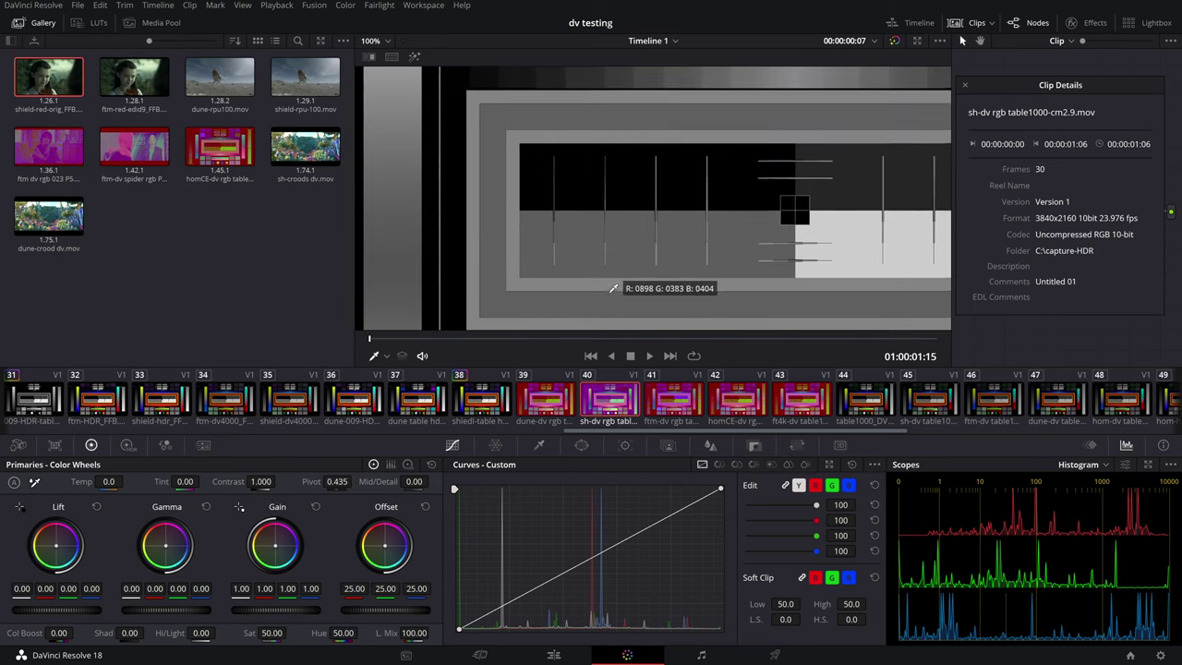
scroll(651, 174, "up", 3)
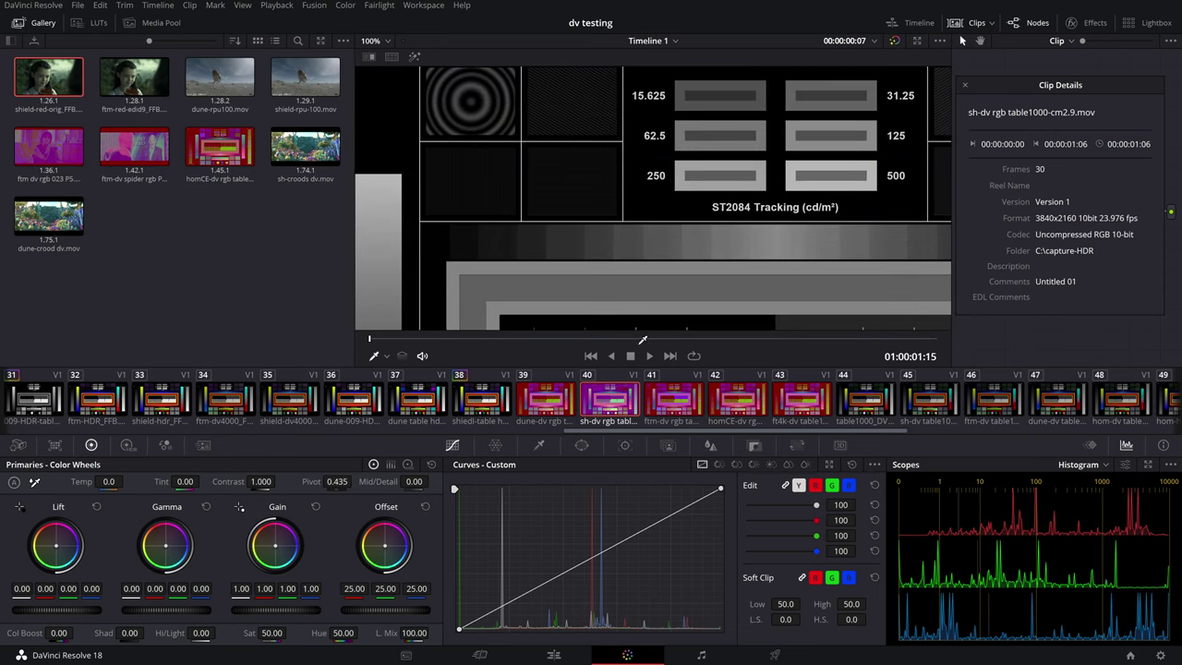
scroll(659, 192, "up", 1)
scroll(702, 196, "left", 2)
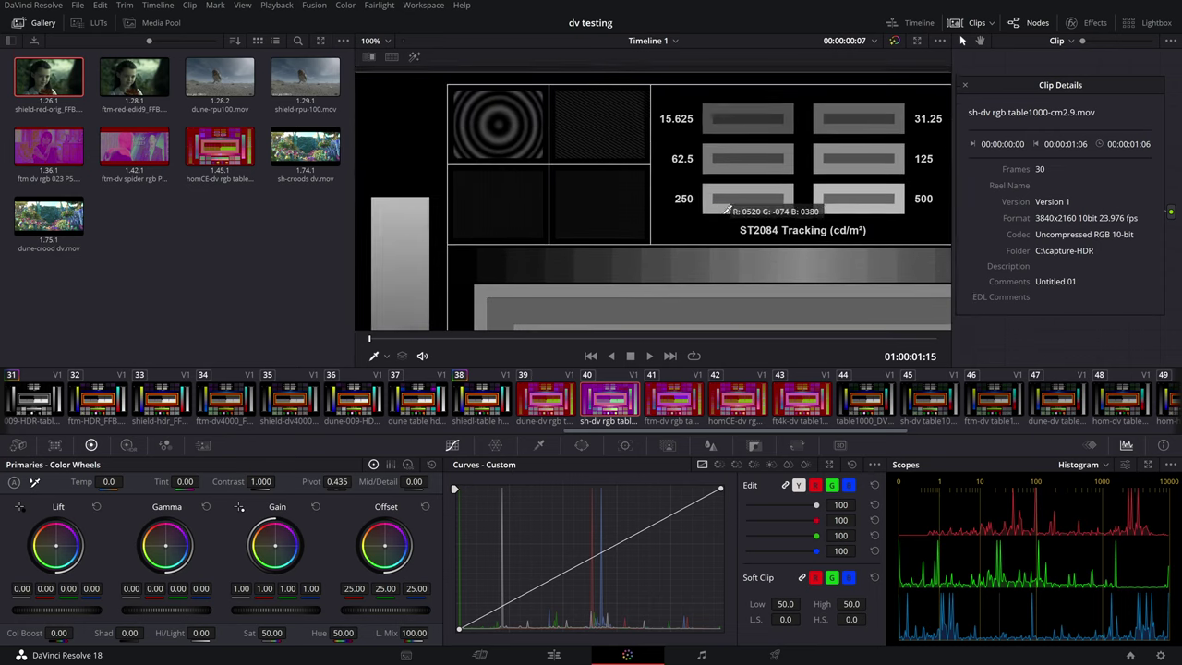
scroll(757, 201, "right", 2)
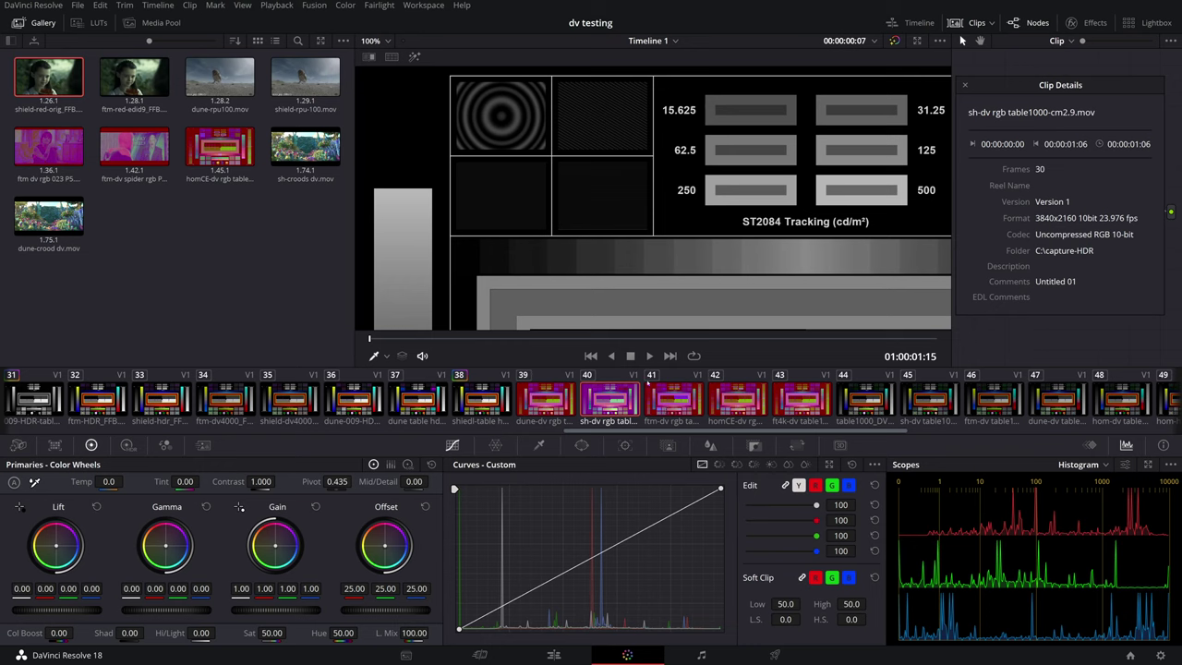
- Examine the vertical grey ramps of clip 40, zooming in around the 228 and 1.97 marks
scroll(462, 314, "up", 5)
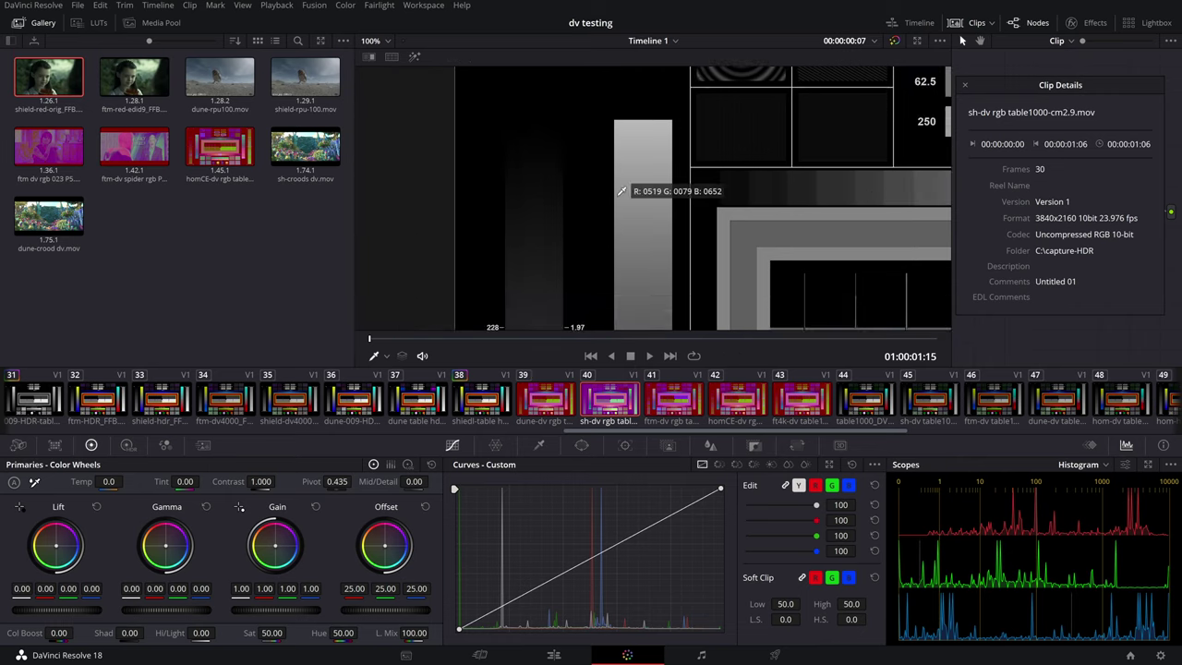
scroll(621, 191, "down", 5)
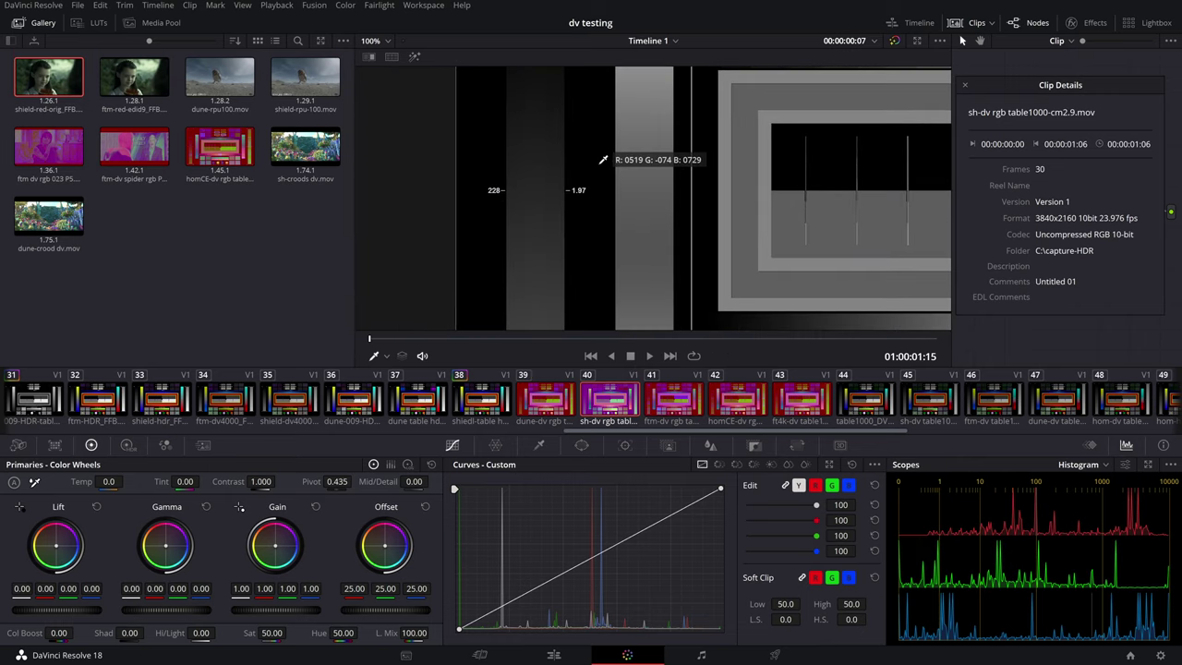
scroll(534, 245, "up", 2)
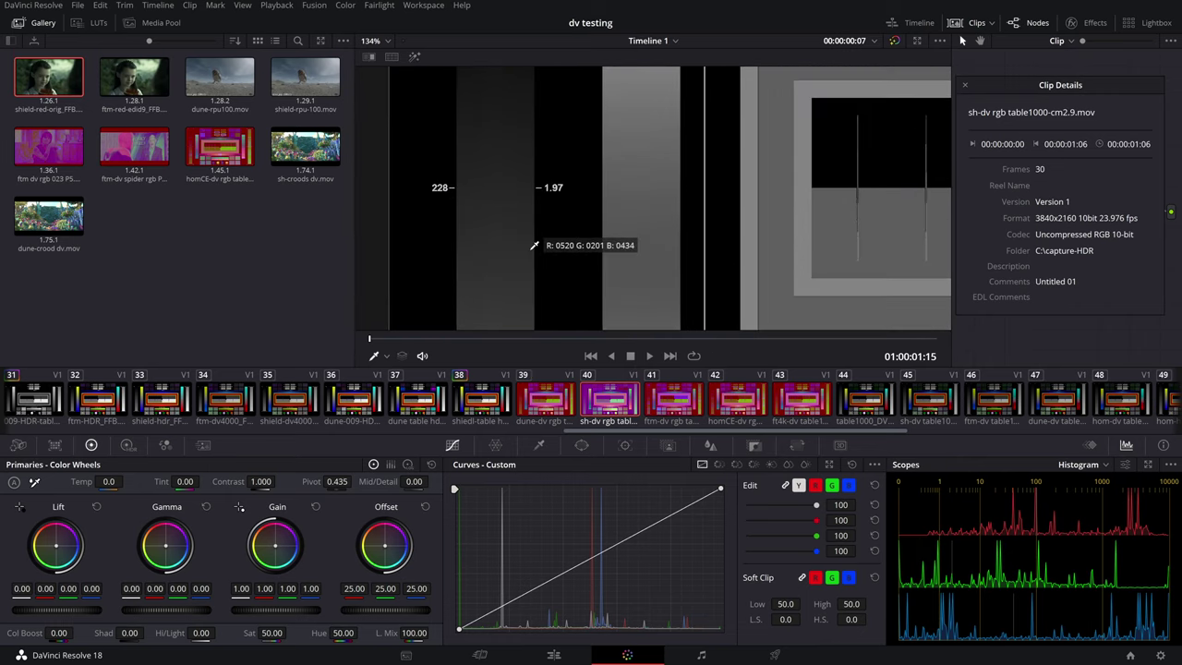
scroll(534, 246, "up", 4)
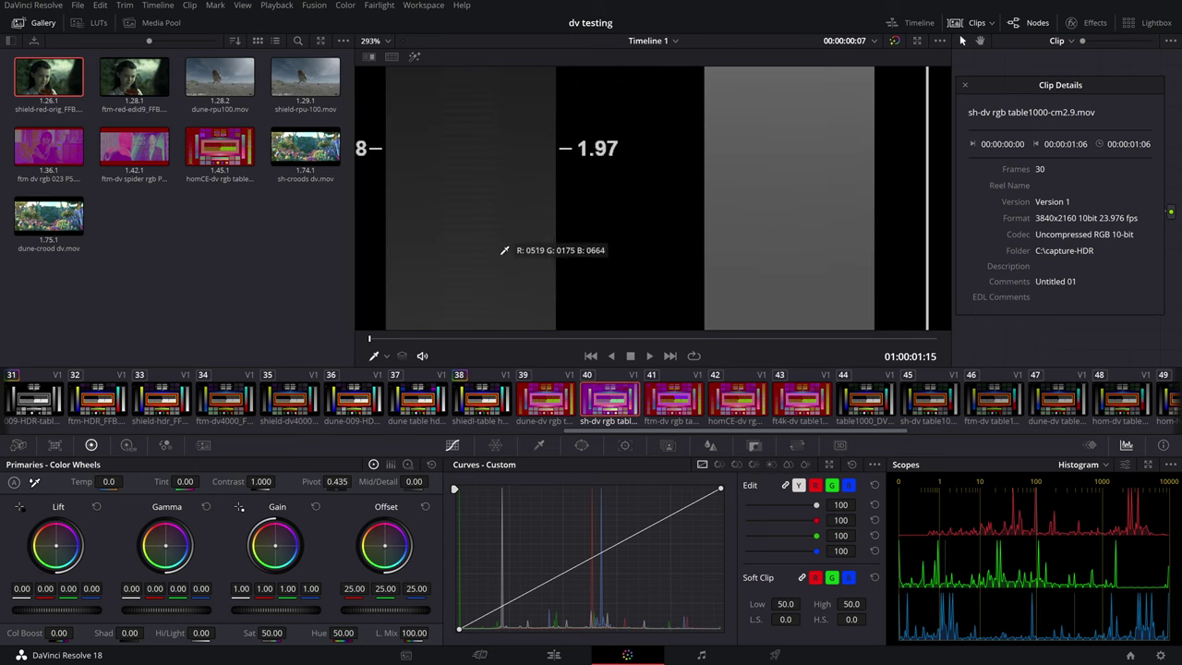
scroll(504, 251, "left", 3)
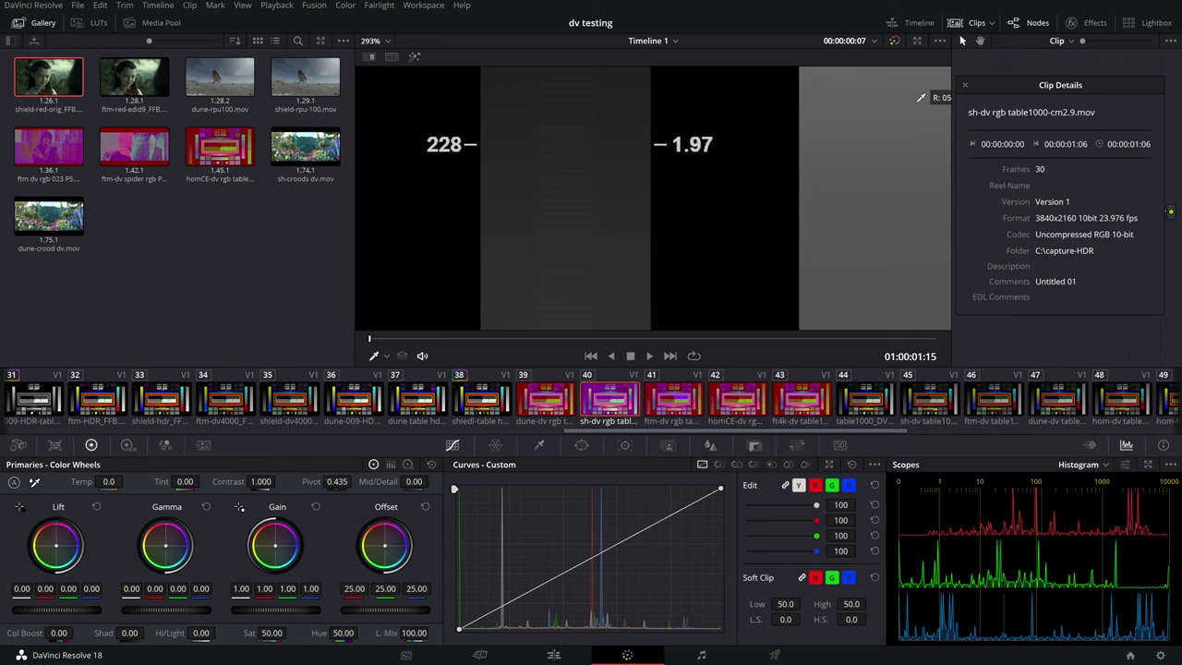
scroll(633, 226, "down", 2)
scroll(594, 229, "down", 1)
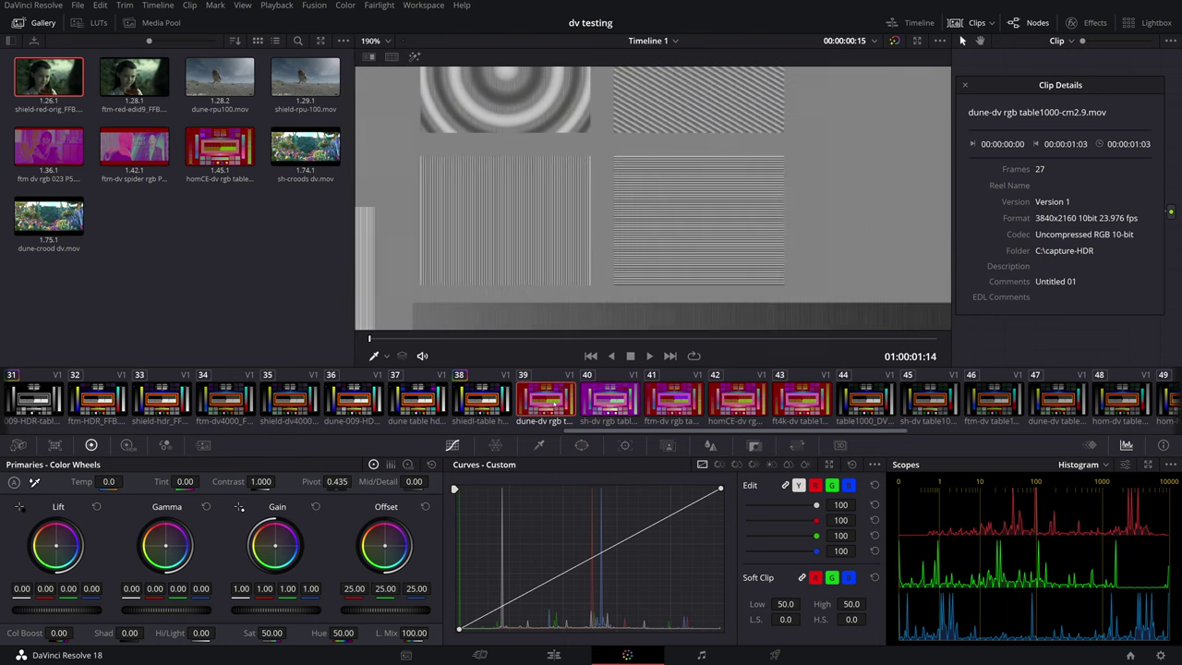
- Display clip 39, dune-dv rgb table1000-cm2.9.mov, at 300% and examine its line, ring and diagonal patterns with the picker
left_click(552, 403)
scroll(546, 264, "up", 1)
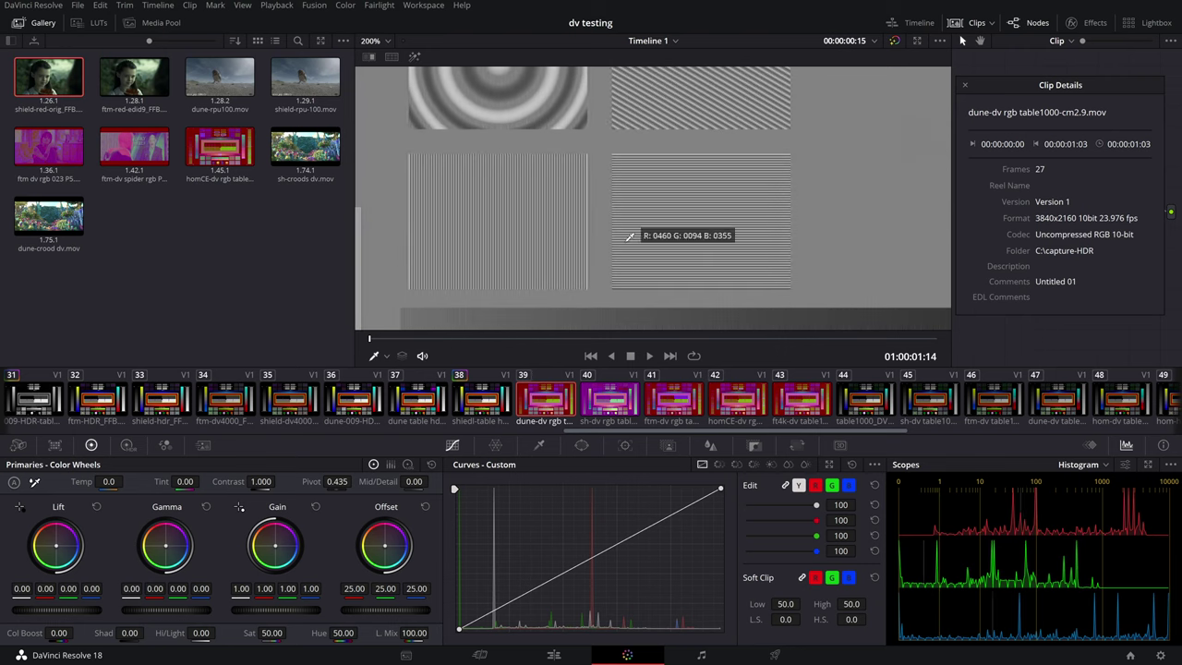
left_click_drag(611, 129, 644, 260)
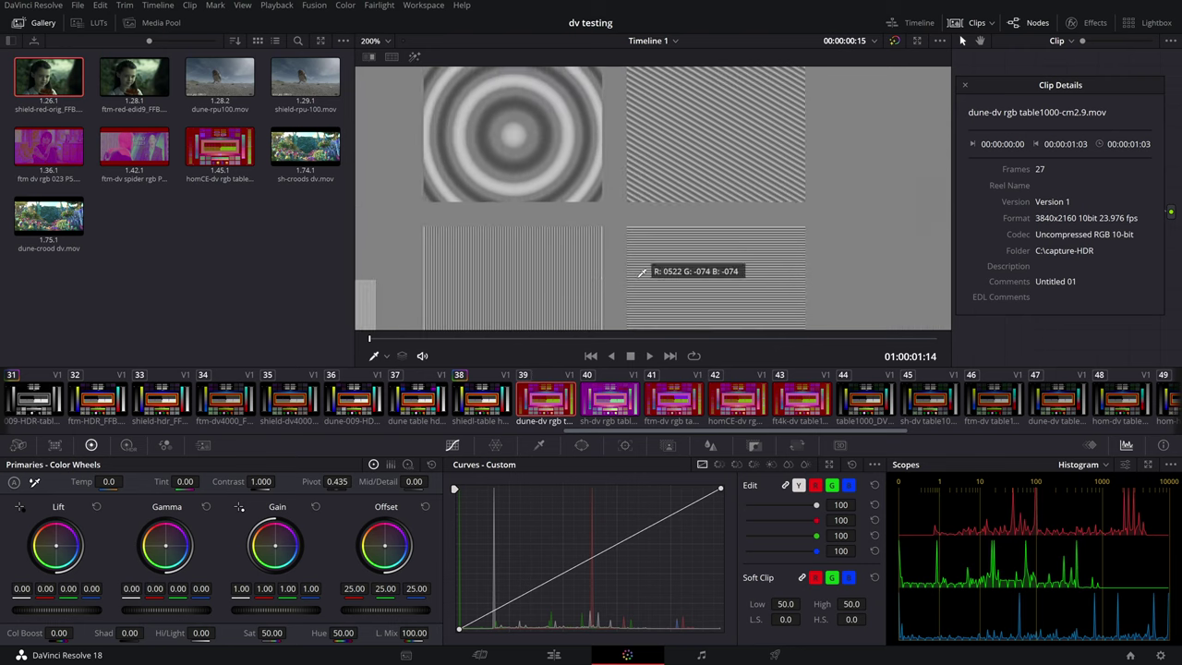
left_click_drag(647, 179, 671, 231)
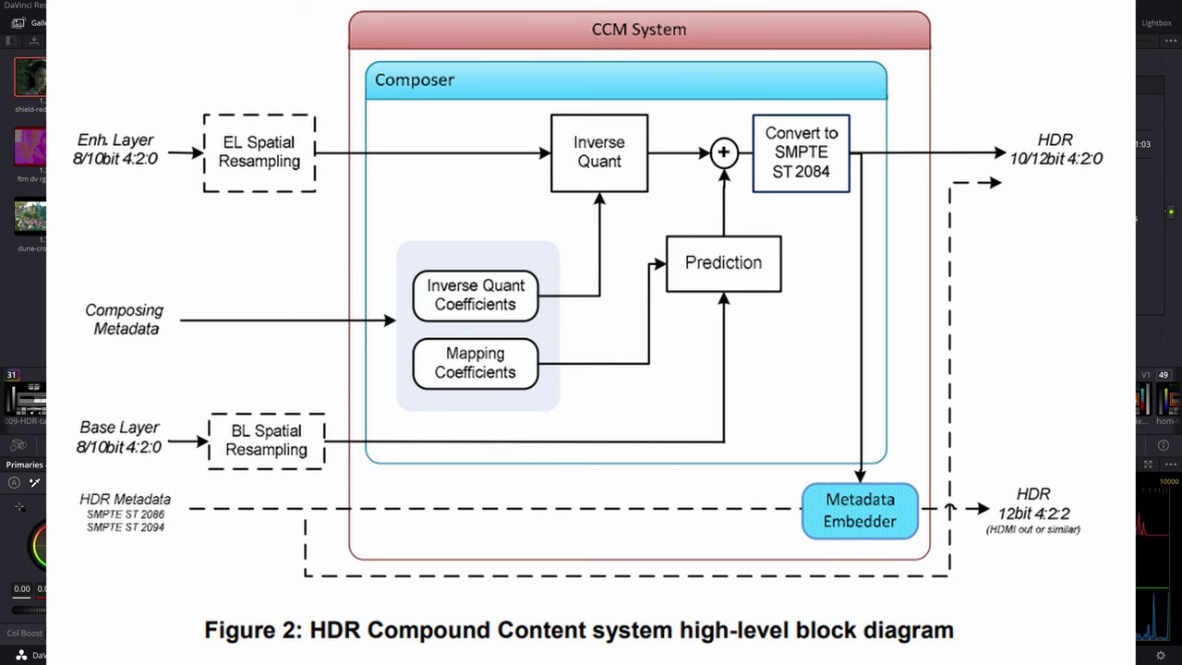
scroll(681, 182, "up", 3)
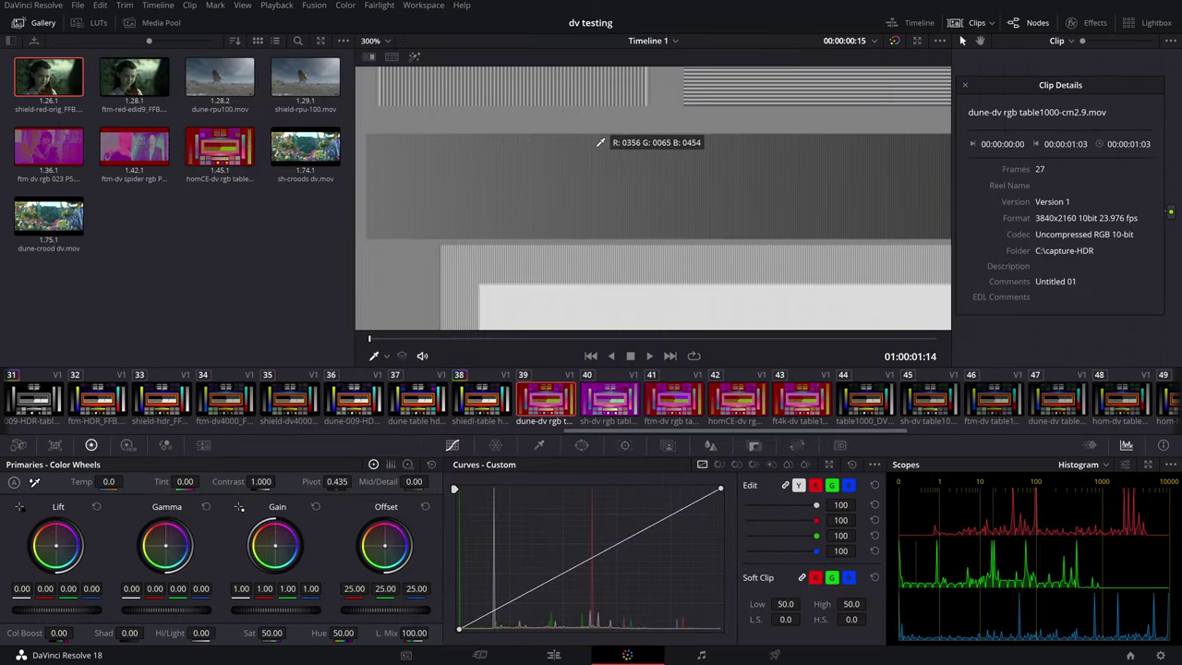
scroll(698, 132, "up", 5)
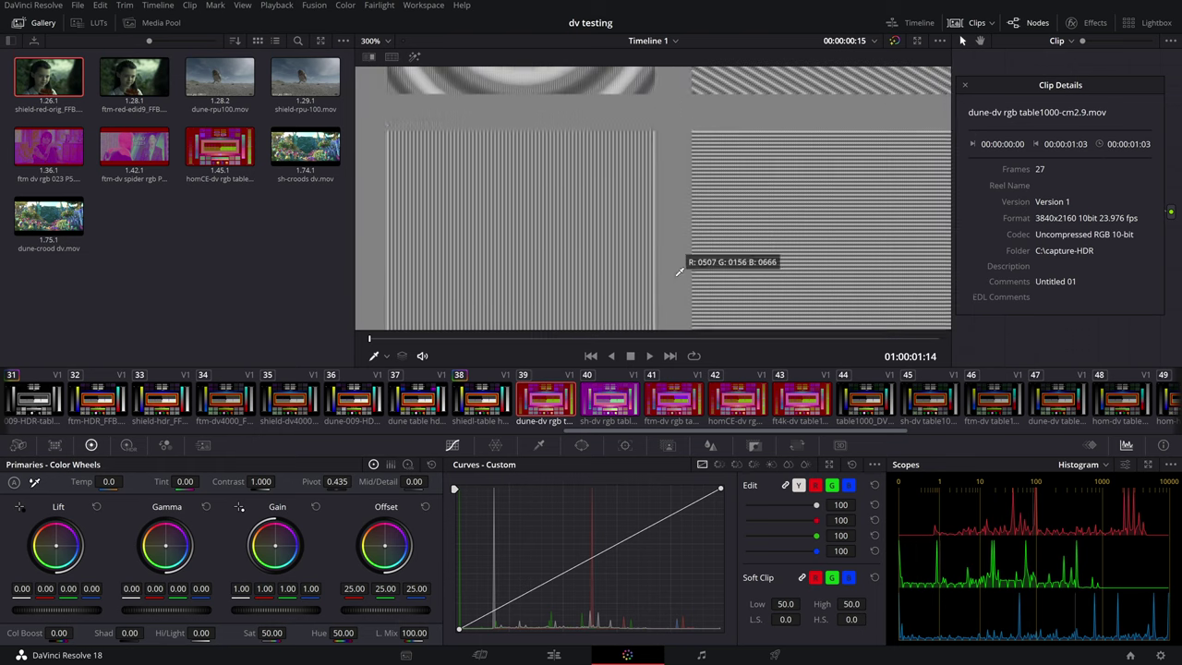
scroll(662, 124, "up", 5)
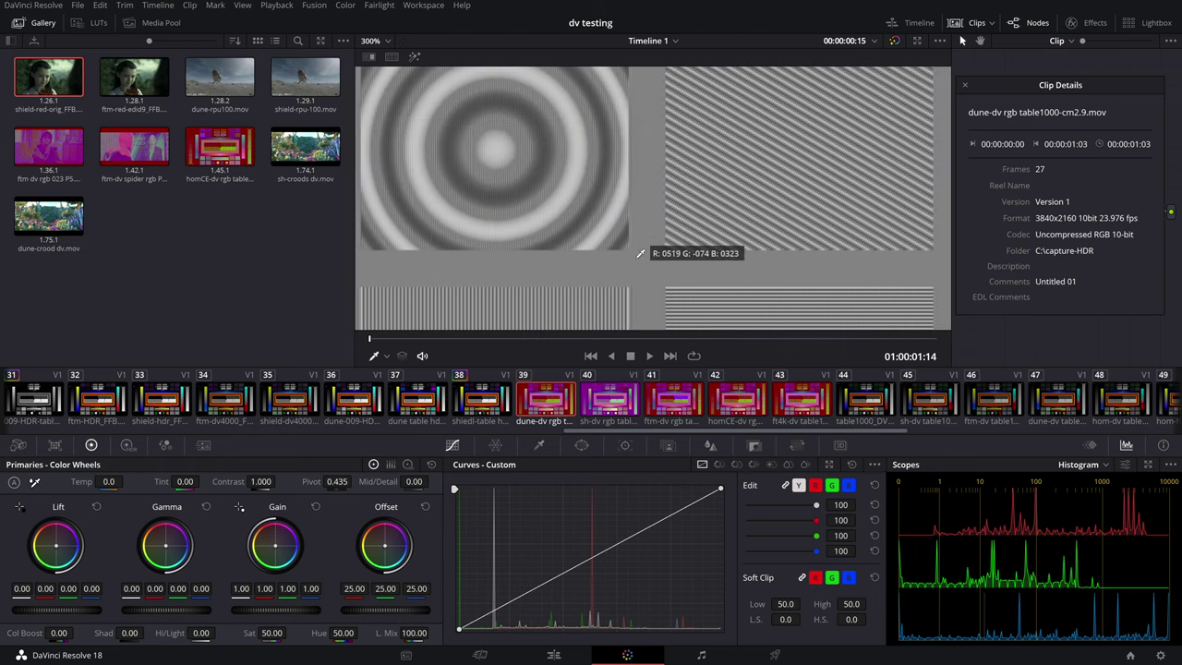
left_click_drag(681, 182, 693, 204)
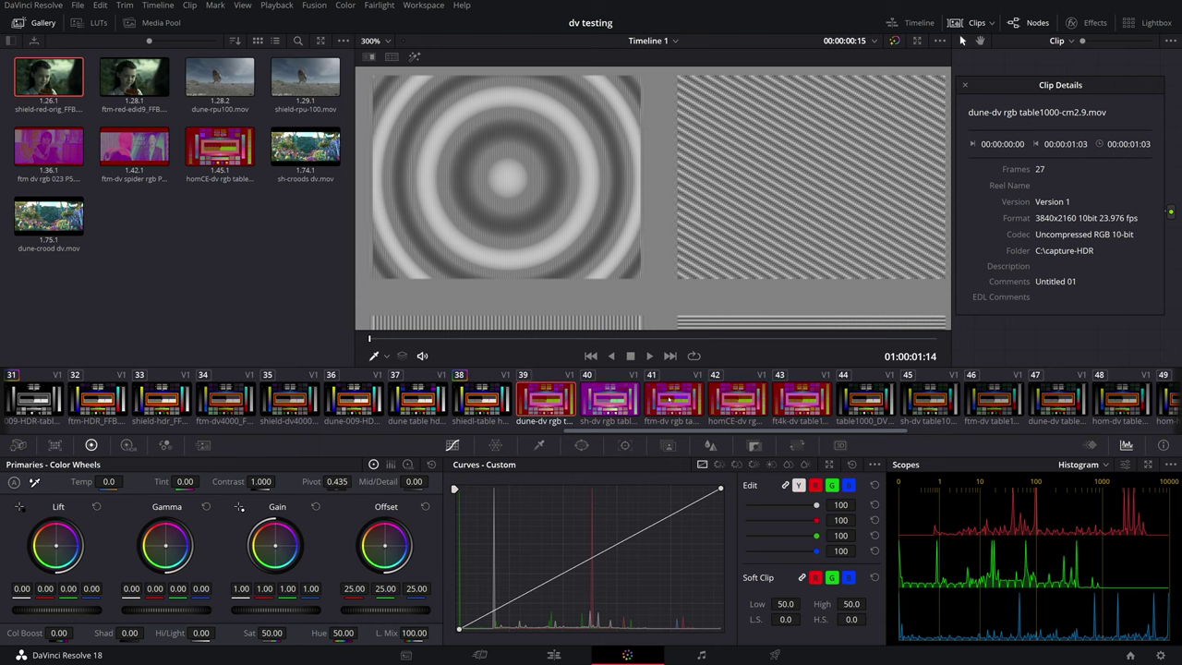
- Compare the concentric ring and diagonal line patterns across the Dolby Vision RGB captures, clips 39 to 43
left_click(669, 399)
left_click(739, 404)
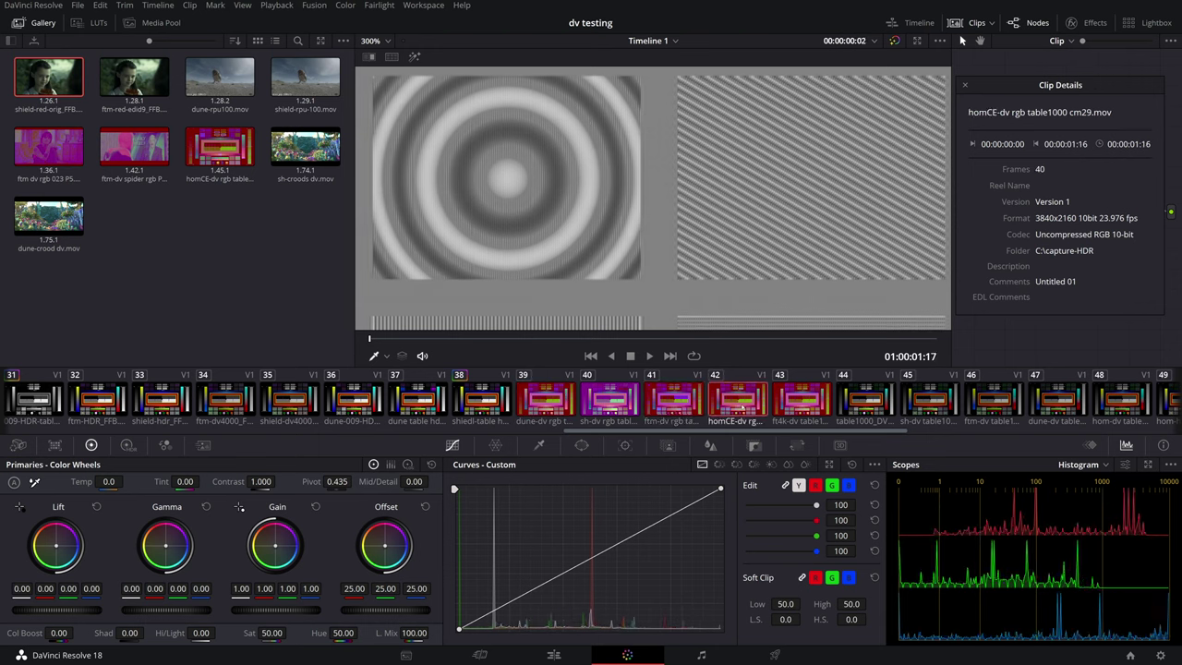
left_click(796, 402)
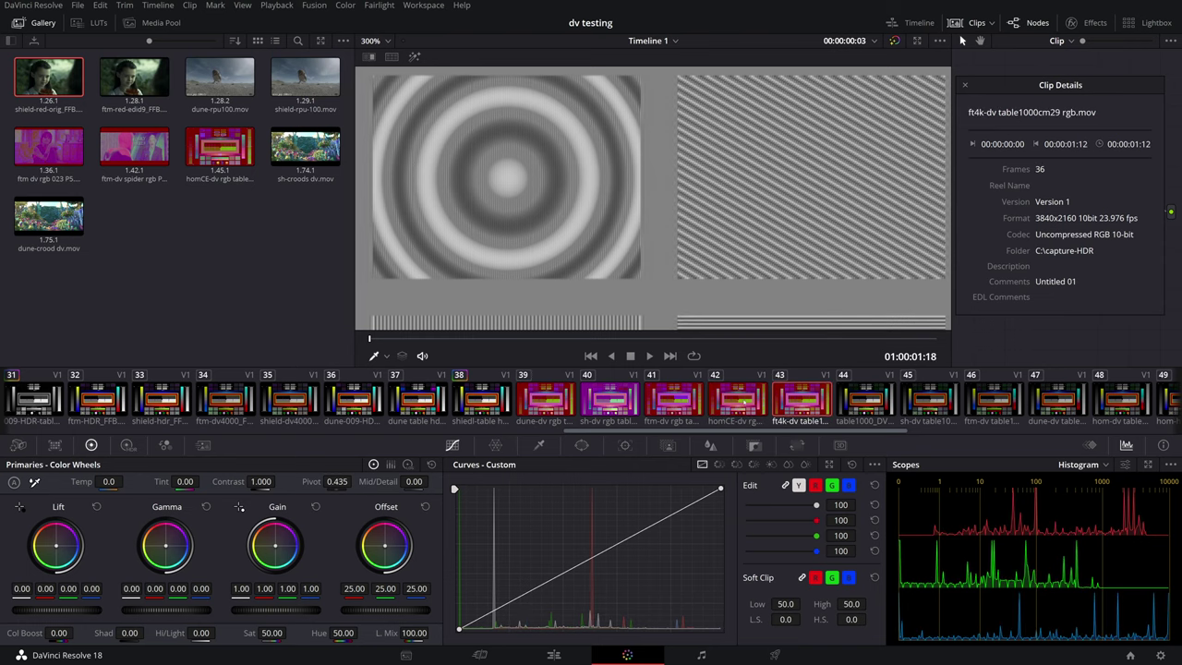
left_click(672, 400)
left_click(546, 401)
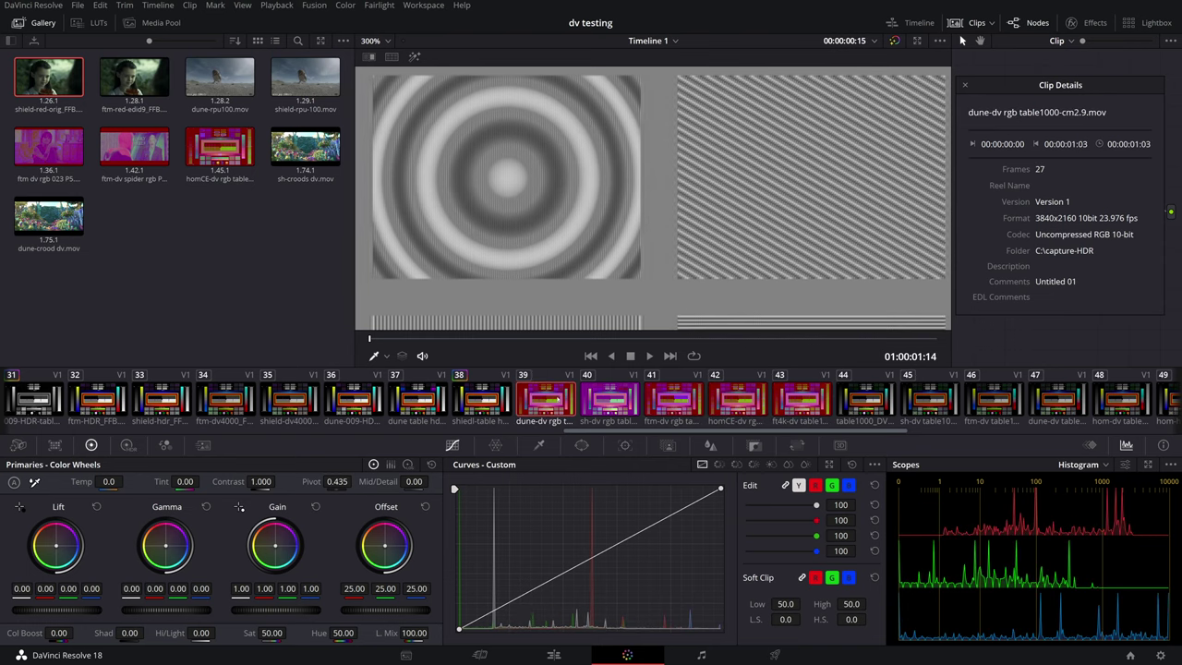
left_click(609, 401)
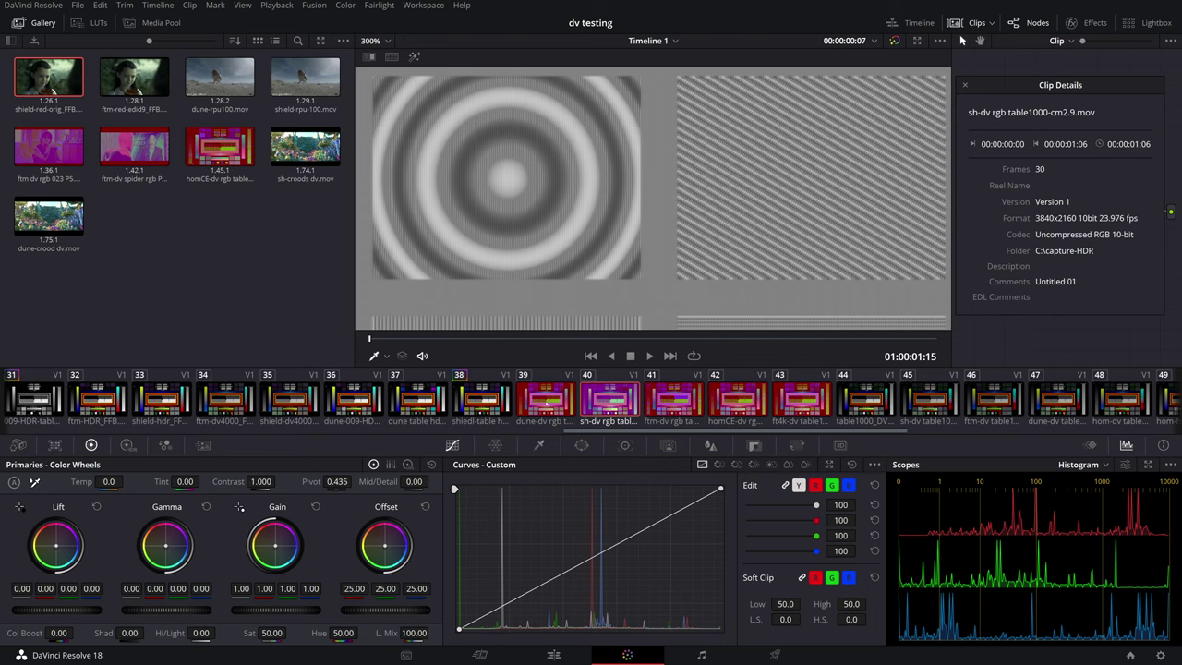
left_click(801, 401)
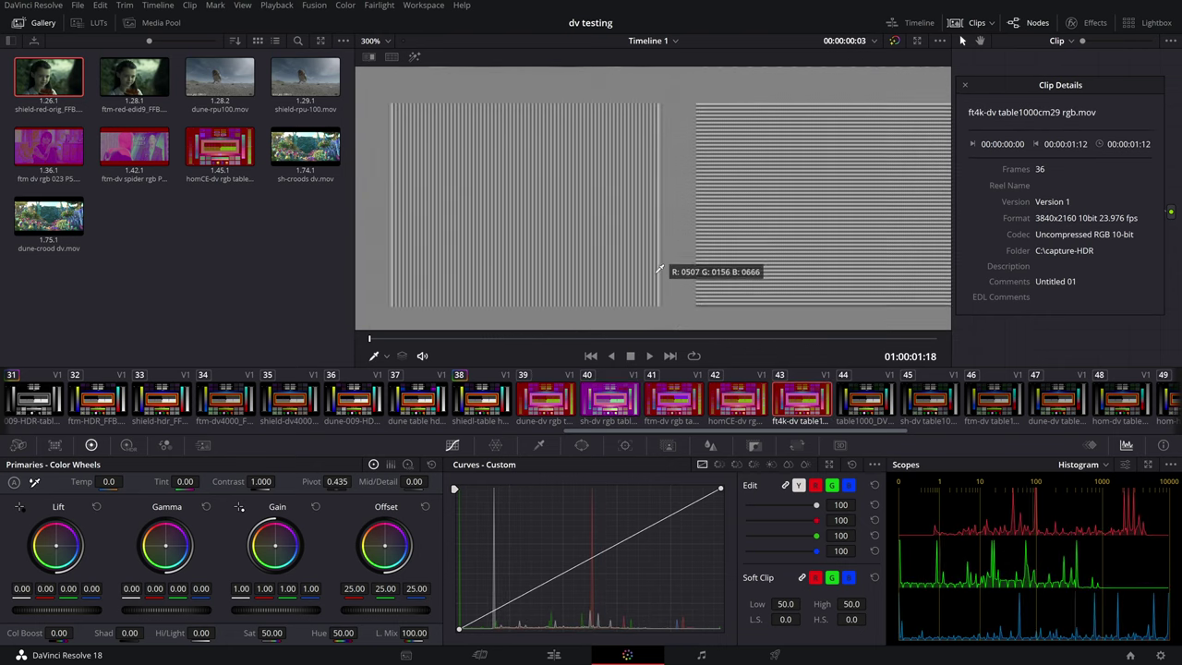
- Compare the dark grey gradient bar below the line patterns in clips 39 to 43
scroll(659, 273, "down", 5)
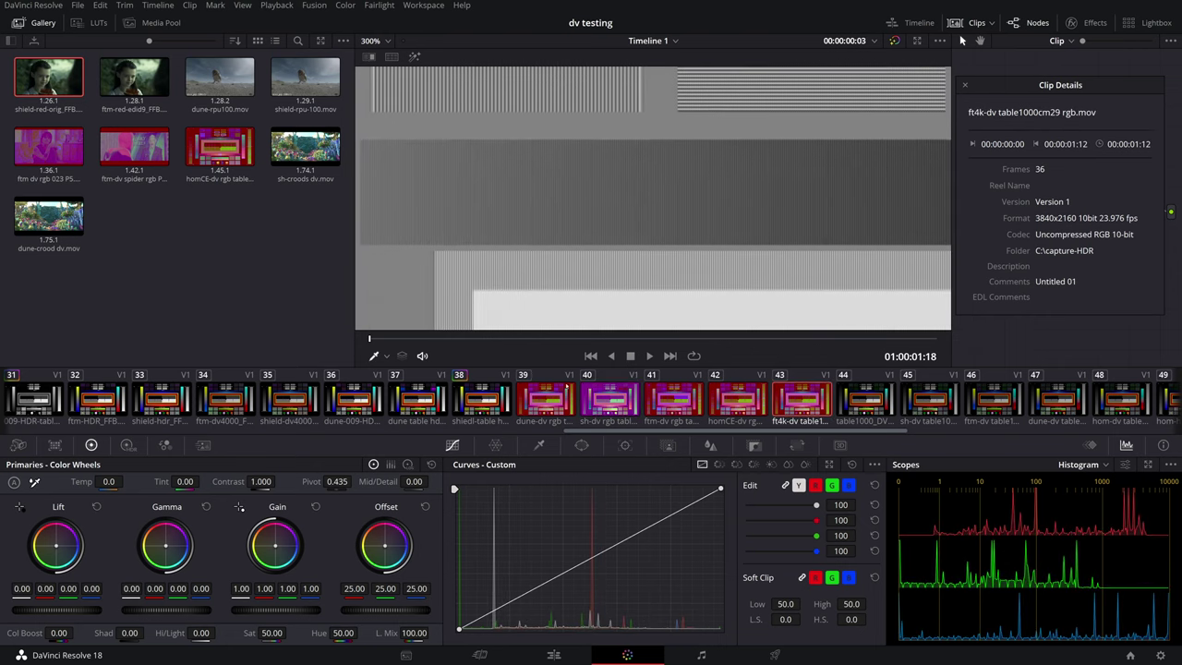
left_click(544, 400)
key("Down")
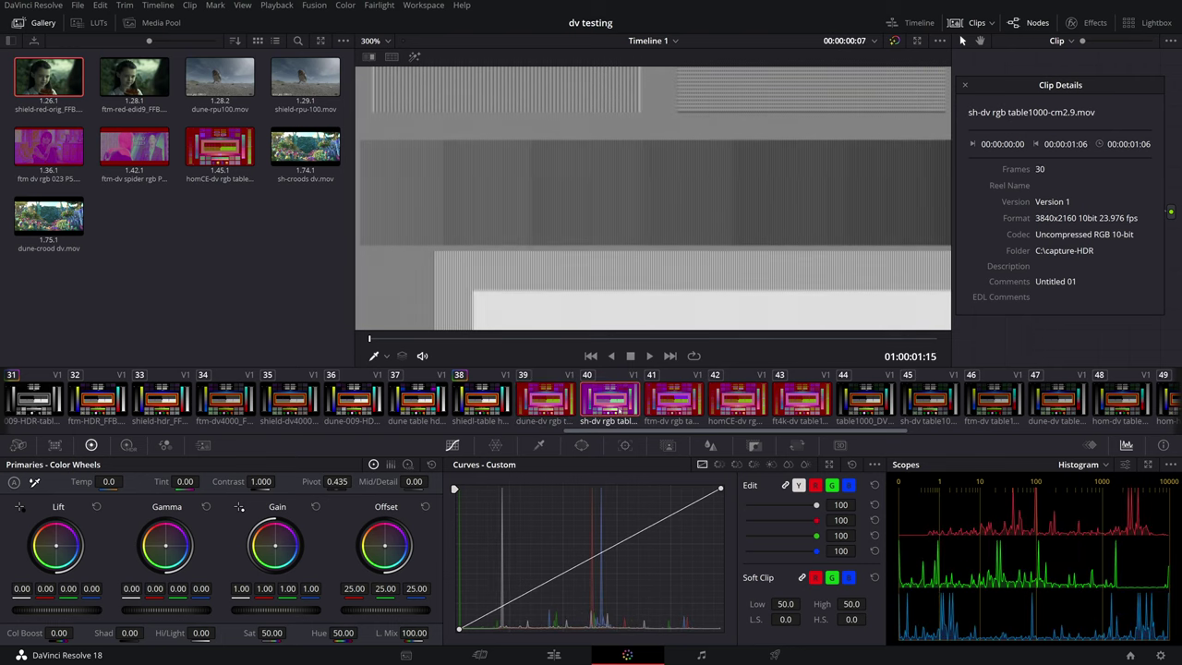
left_click(673, 397)
key("Down")
key("Down")
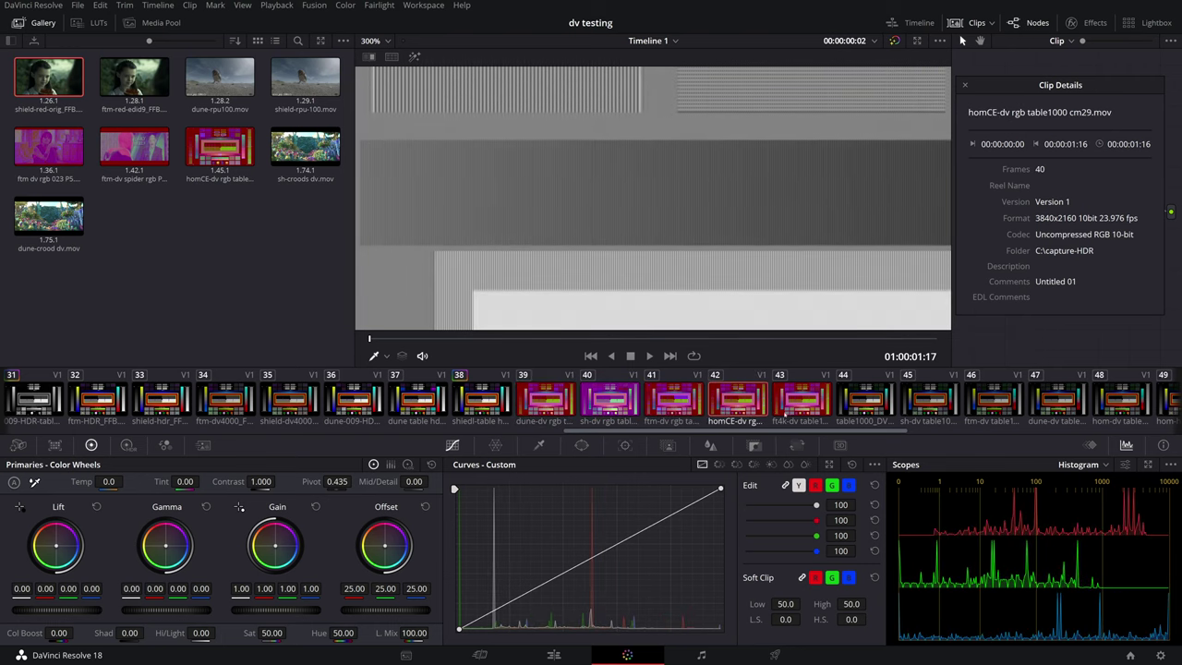
- Examine the white frame, the thin lines inside it and the light grey gradient bar of clip 43, ft4k-dv table1000cm29 rgb.mov
scroll(680, 283, "down", 5)
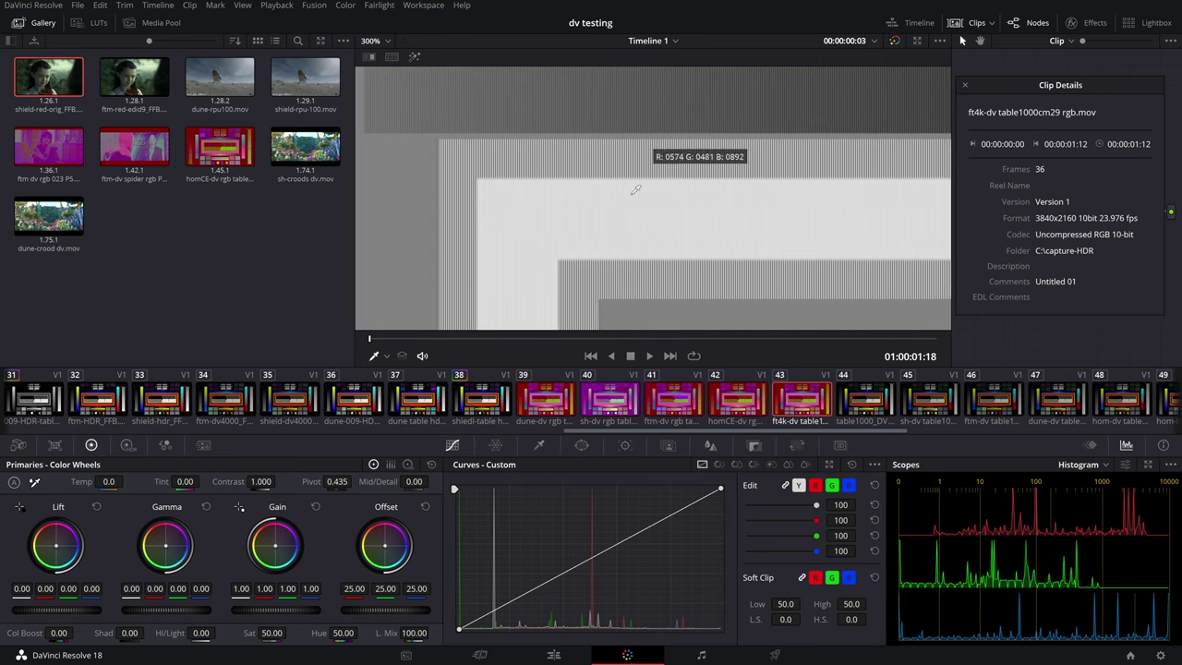
scroll(604, 175, "down", 6)
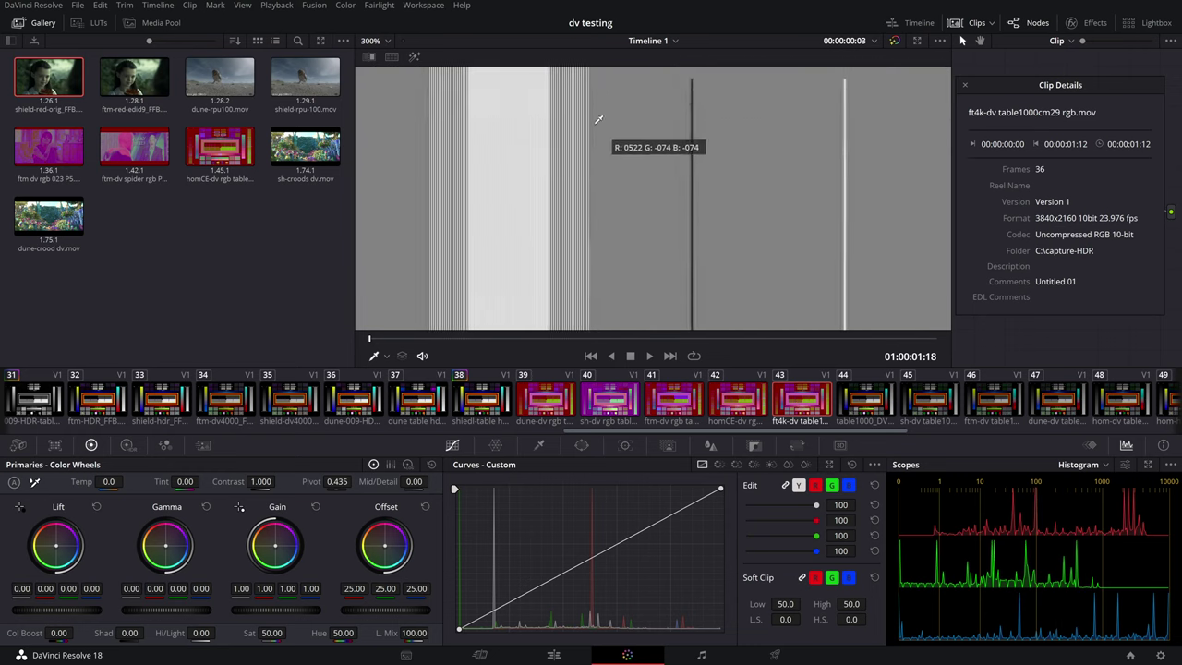
scroll(637, 302, "down", 6)
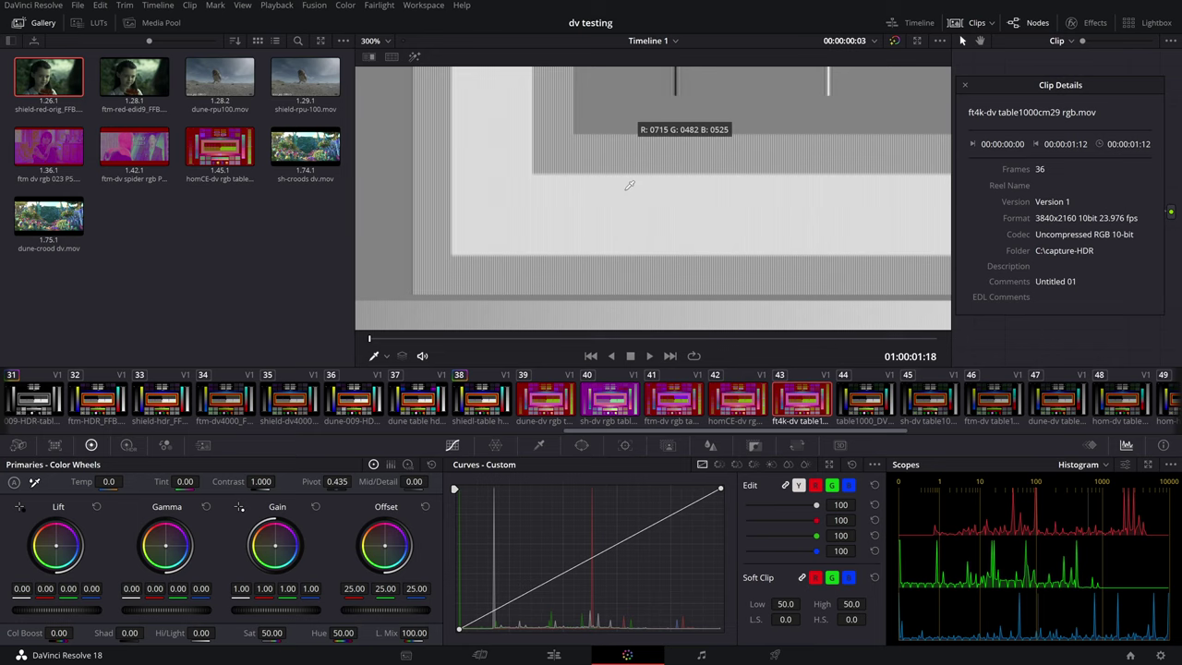
scroll(723, 180, "down", 2)
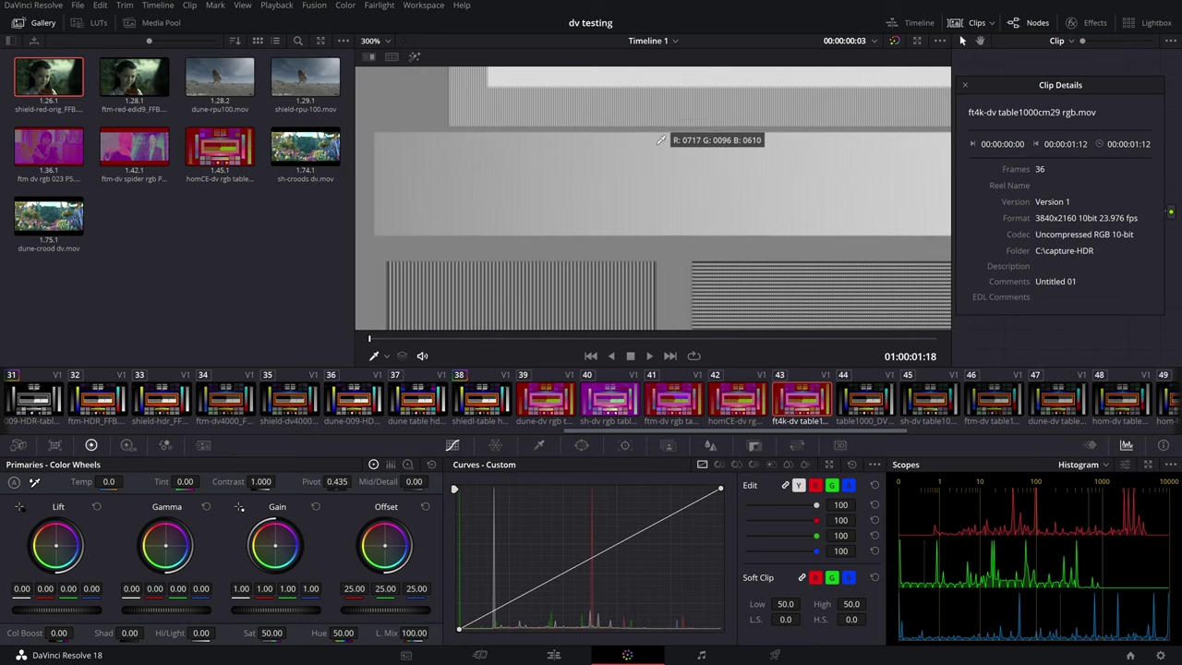
- Compare the light grey gradient bar between clips 39 and 40
left_click(545, 406)
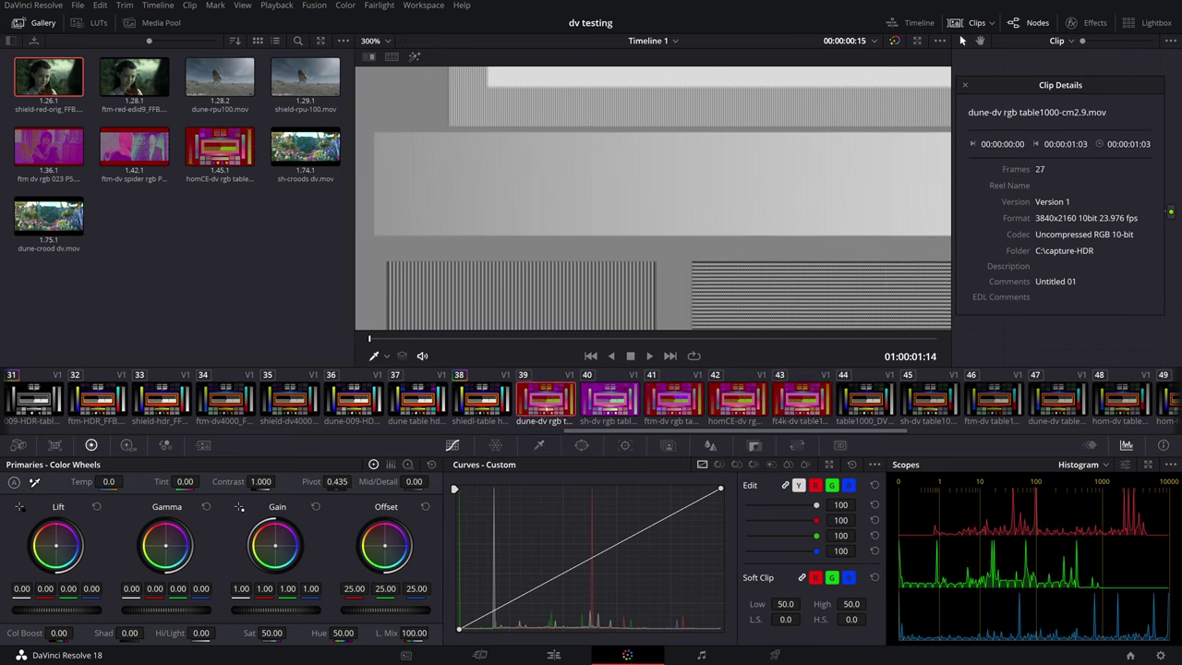
left_click(609, 400)
left_click(547, 402)
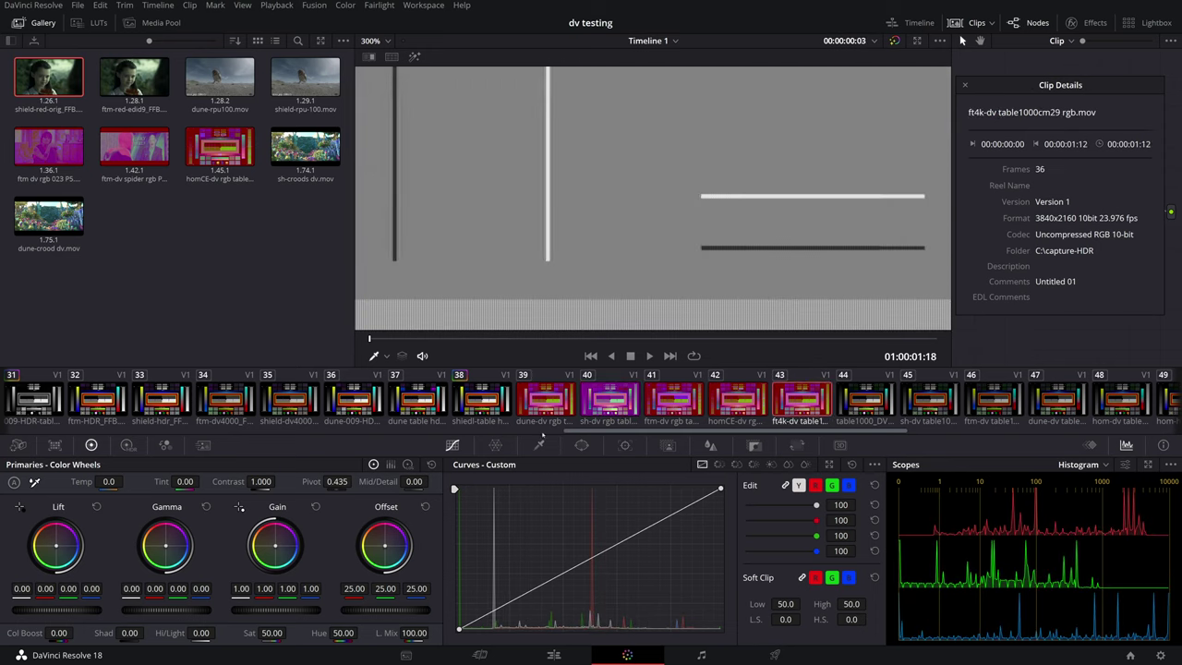
- Compare the thin vertical and horizontal lines in clips 40 to 43, alternating between clips 42 and 43
left_click(609, 403)
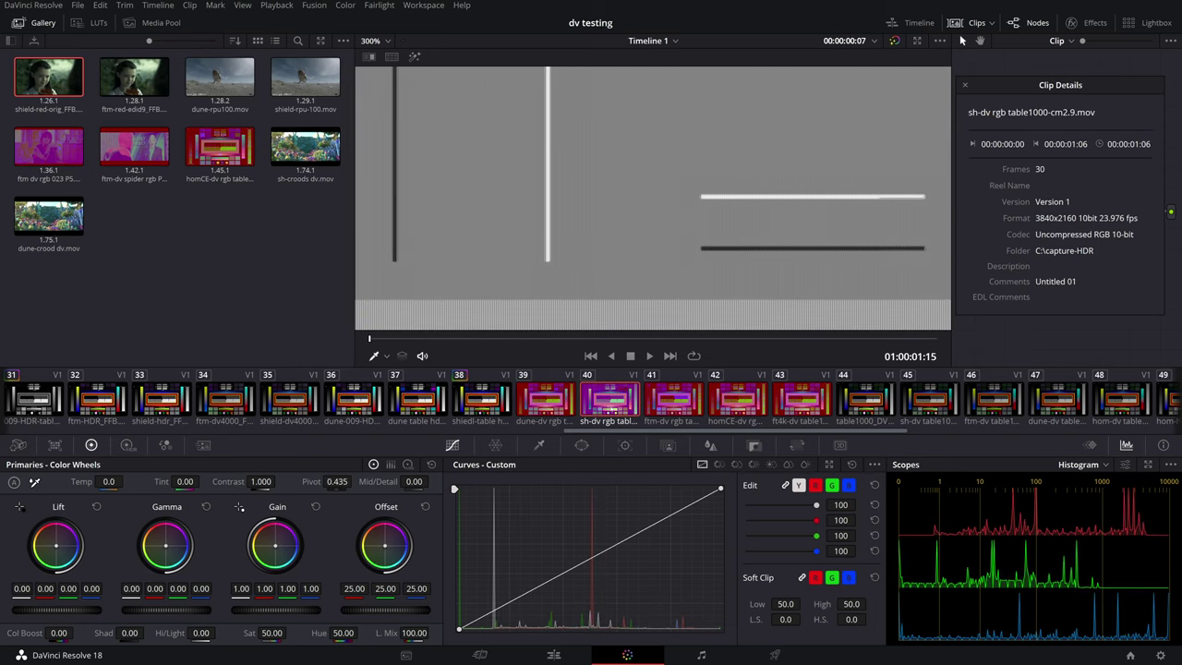
left_click(673, 398)
left_click(796, 397)
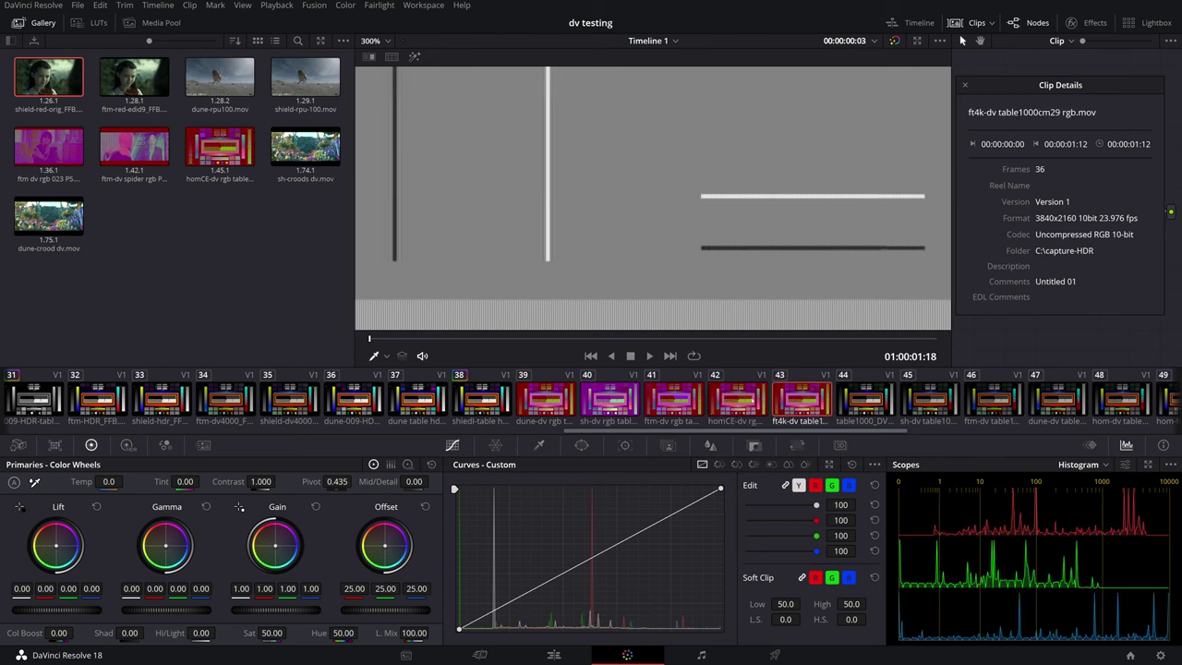
left_click(738, 398)
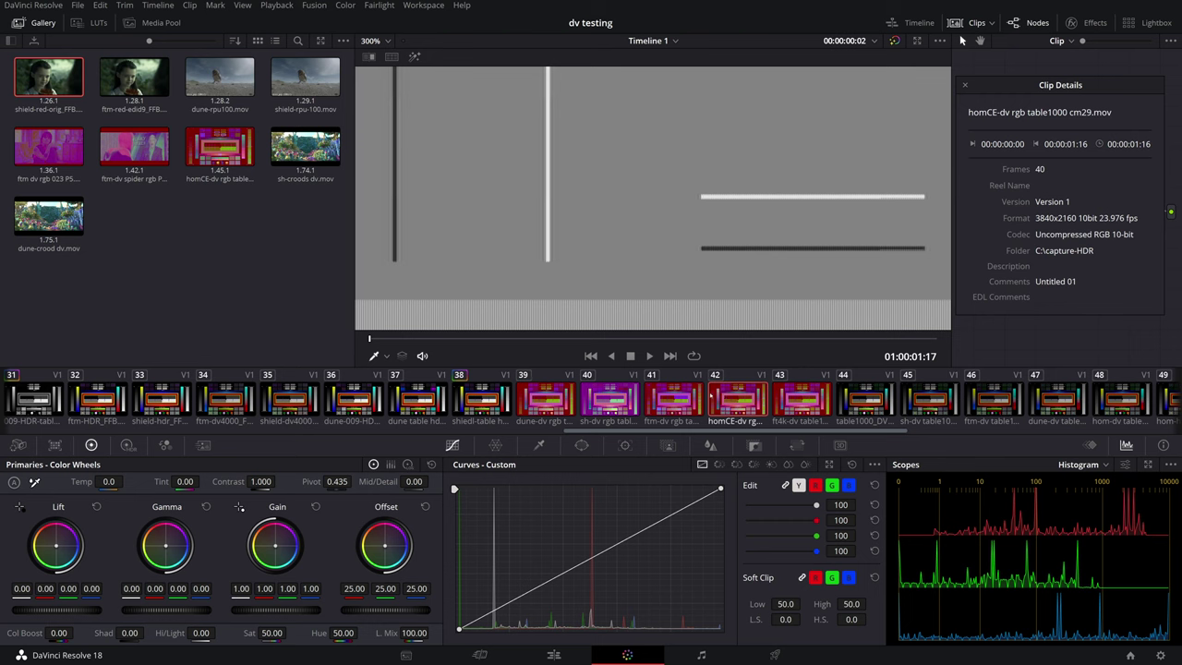
left_click(792, 402)
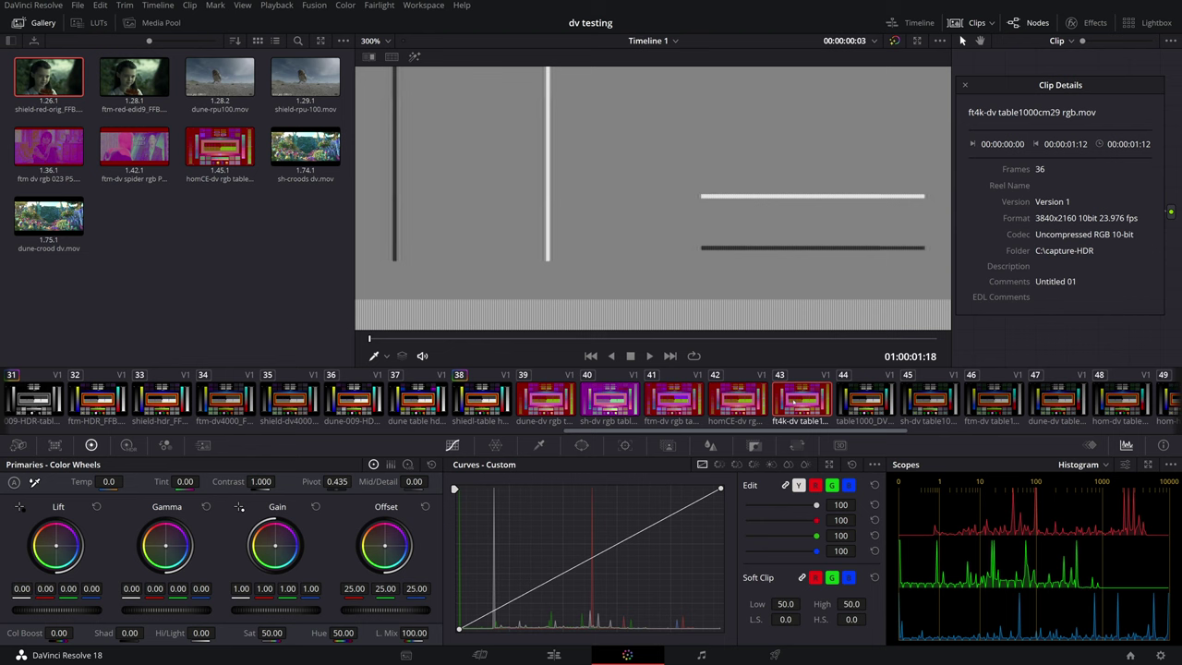
left_click(743, 405)
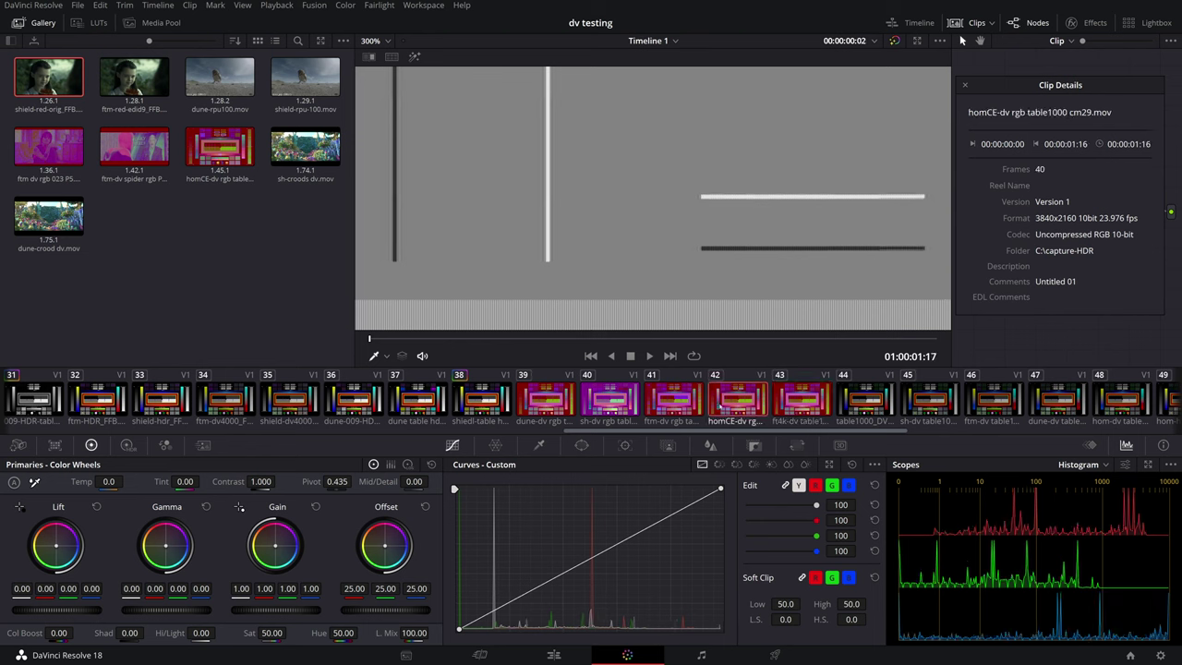
- Step back through clips 41, 40 and 39, check clip 43, and return to clip 42, comparing the thin black and white lines
left_click(682, 407)
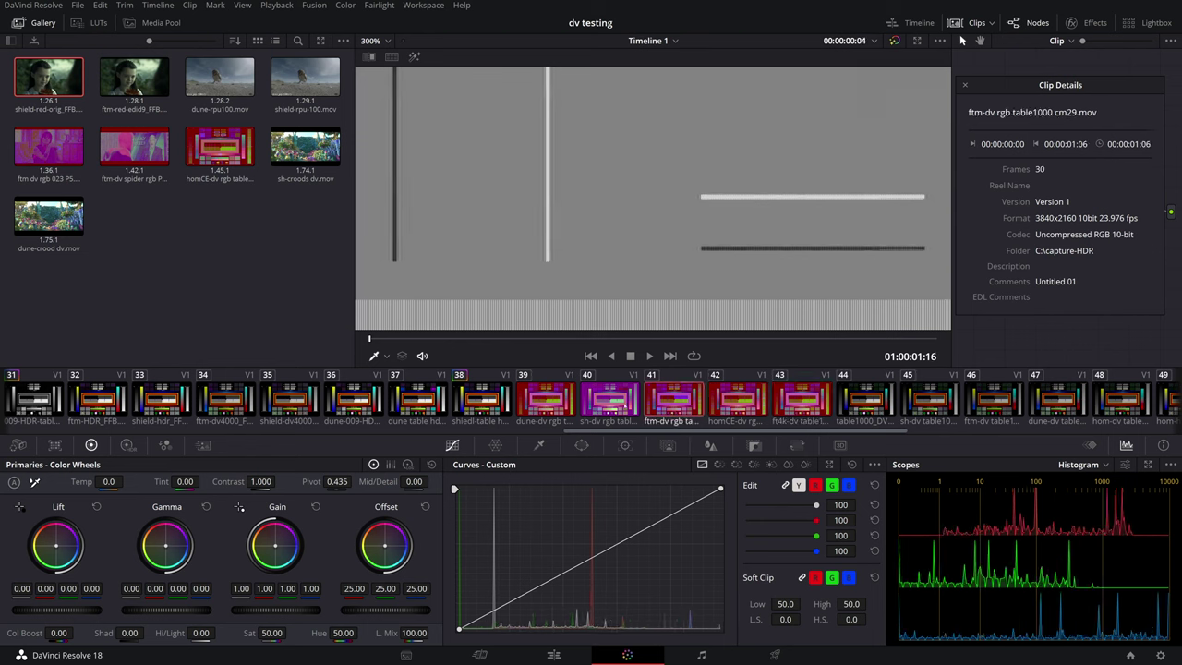
left_click(608, 402)
left_click(531, 406)
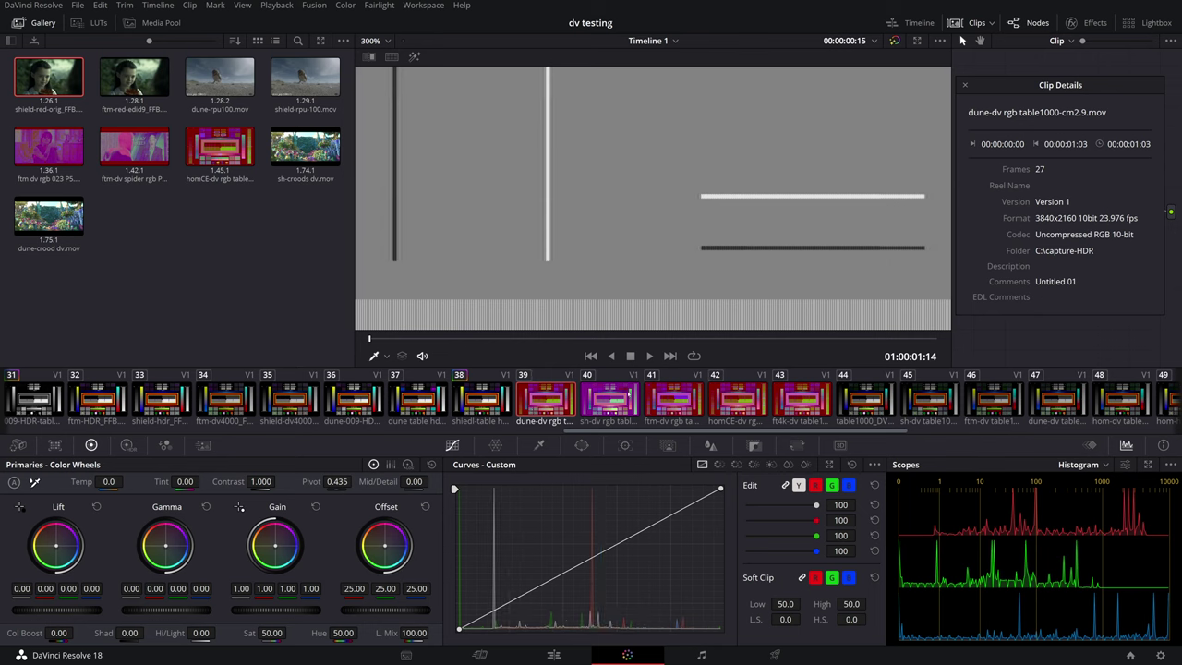
left_click(631, 395)
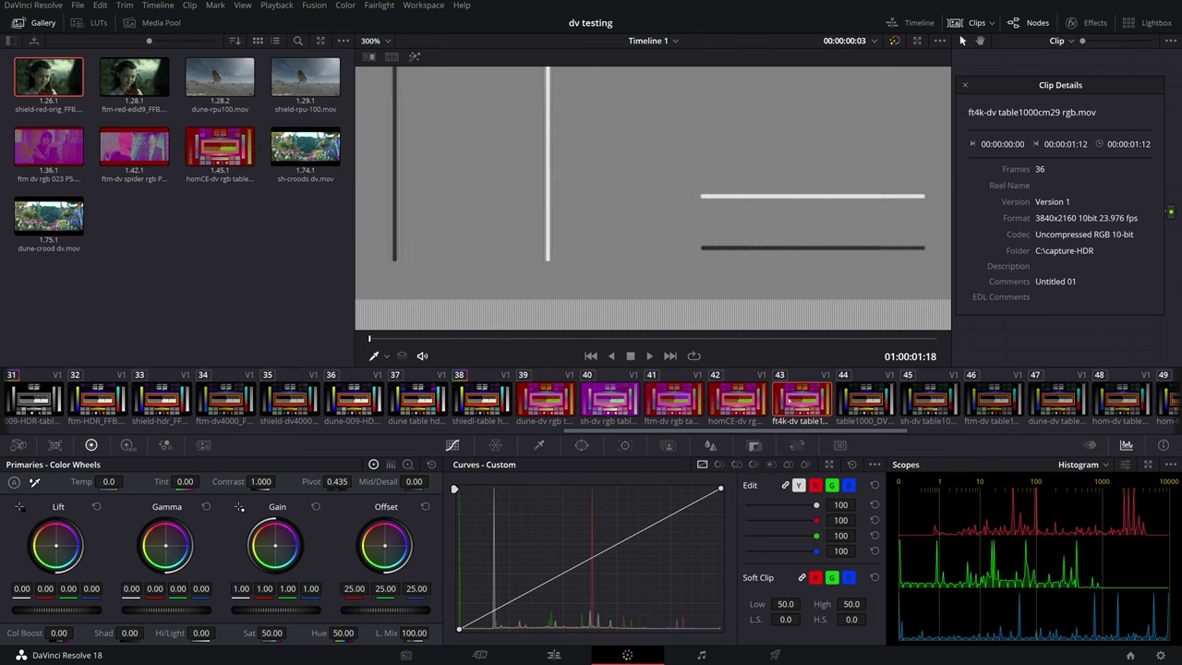
key("Up")
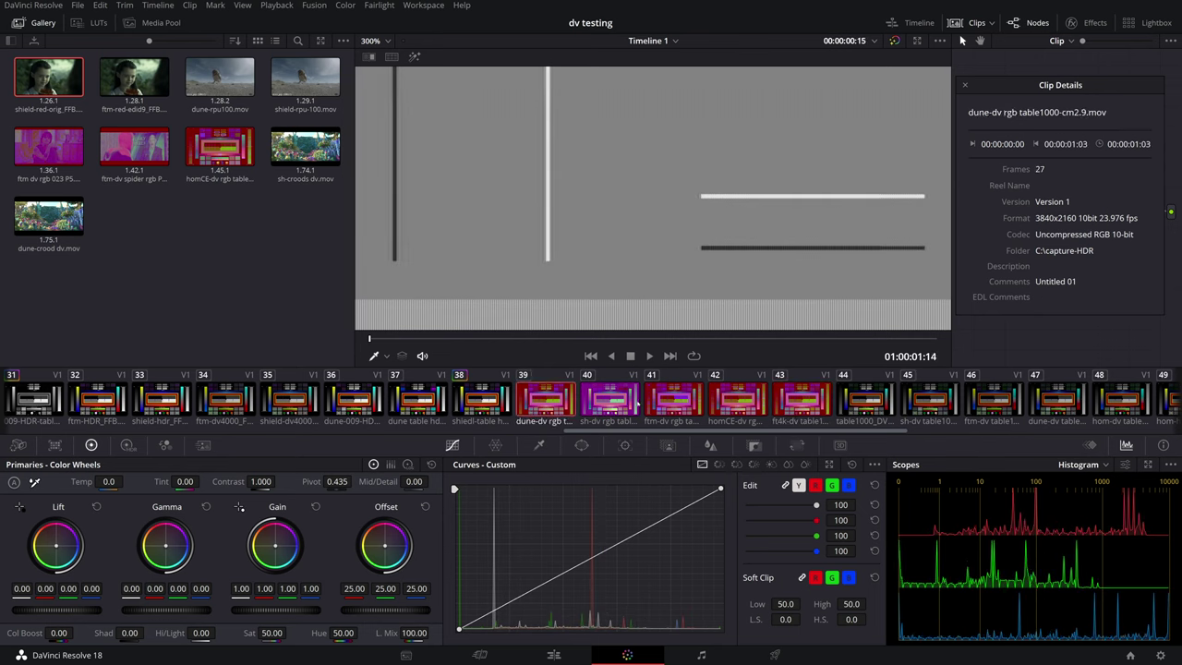
left_click(637, 397)
left_click(674, 400)
left_click(740, 405)
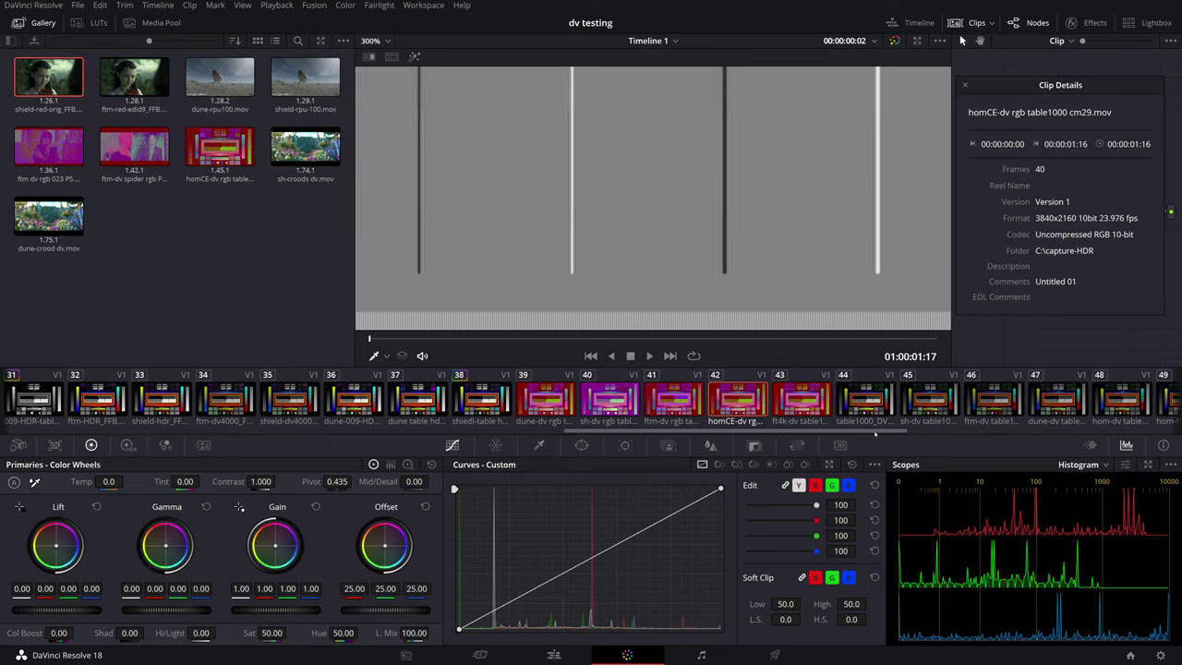
- Compare the thin vertical lines in source clip 44, table1000_DVCM29_DoVi.mp4, with LLDV clip 48 and HDR clip 49
left_click_drag(875, 432, 933, 434)
left_click(685, 409)
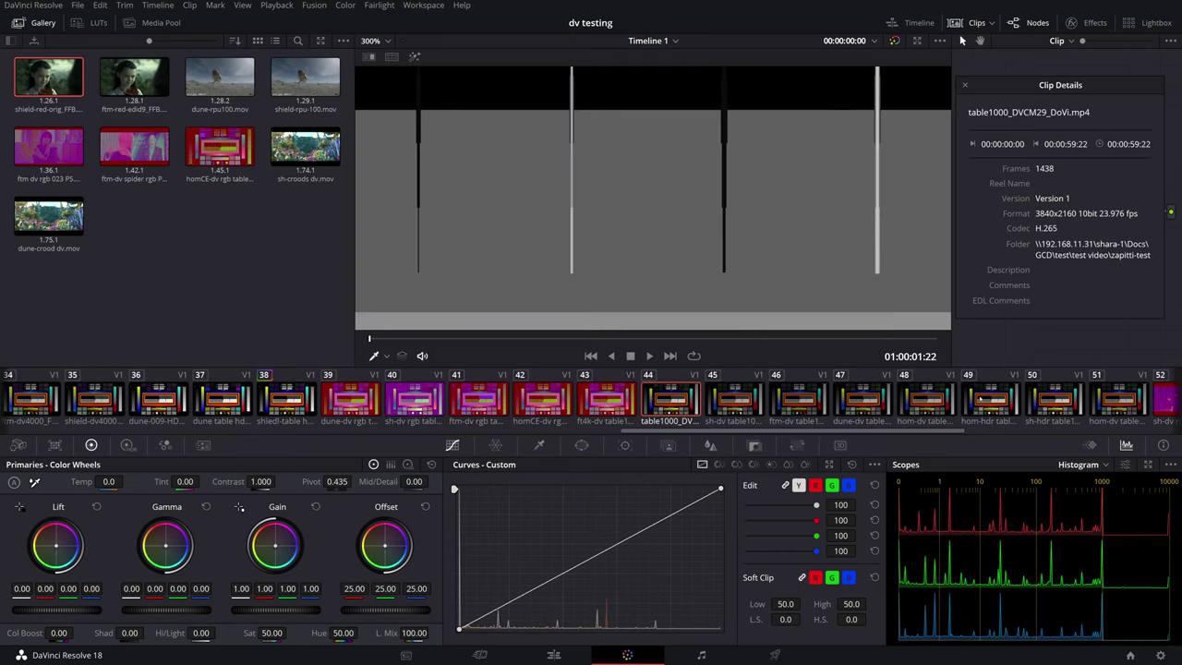
left_click(986, 404)
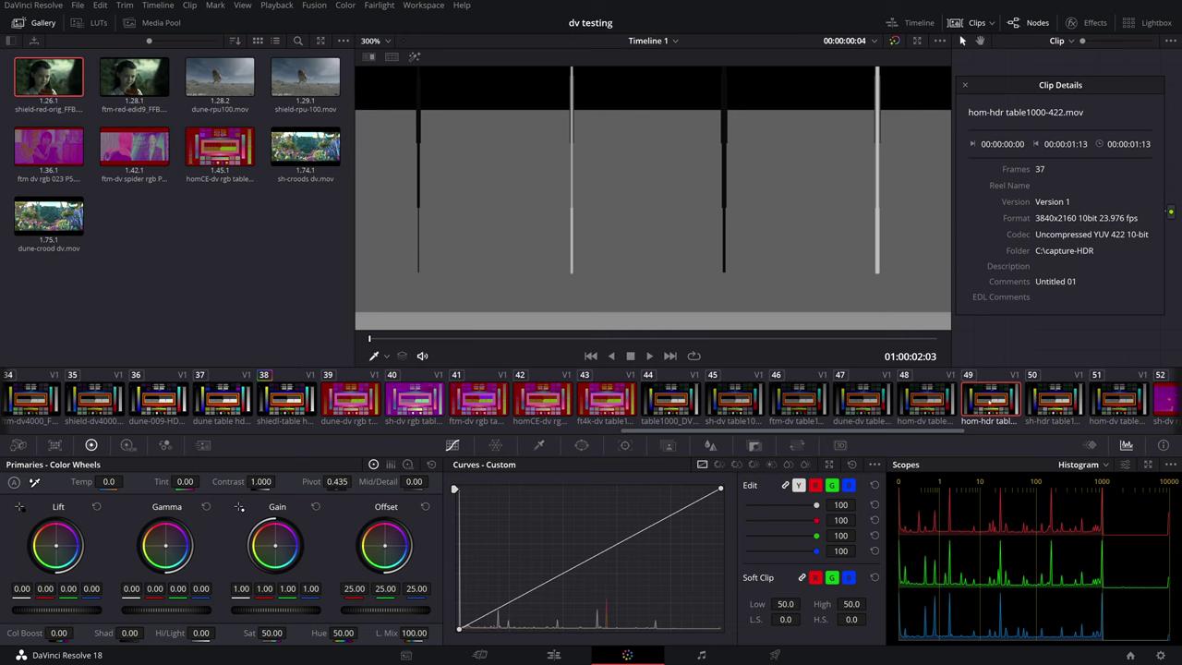
left_click(928, 397)
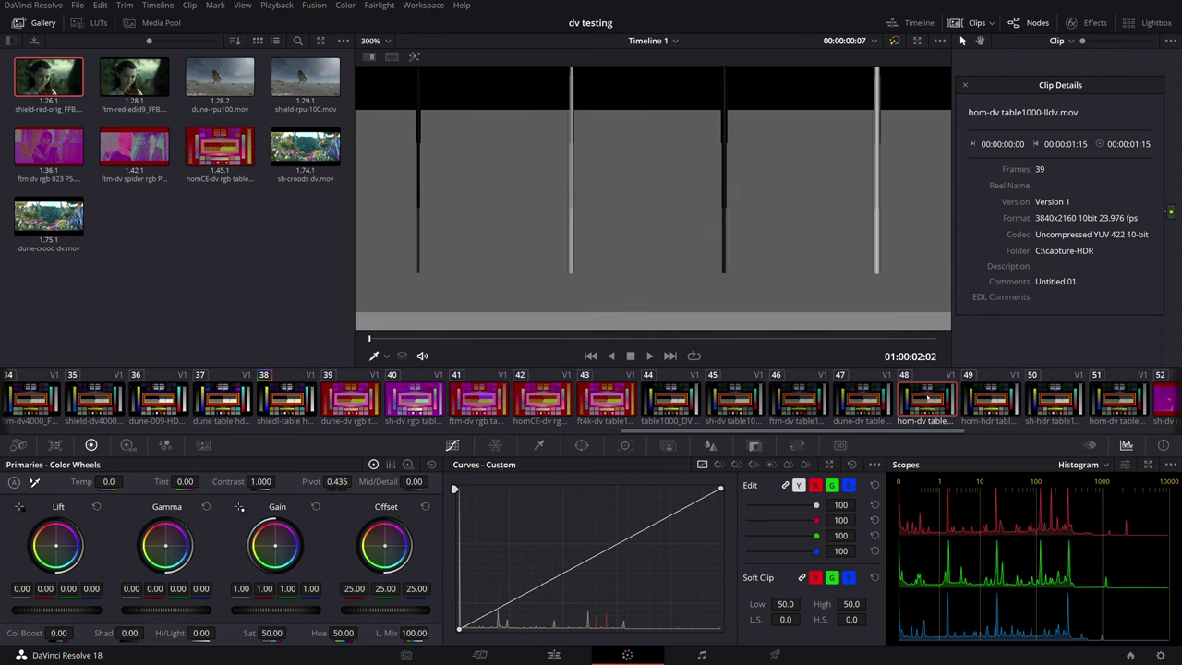
left_click(986, 396)
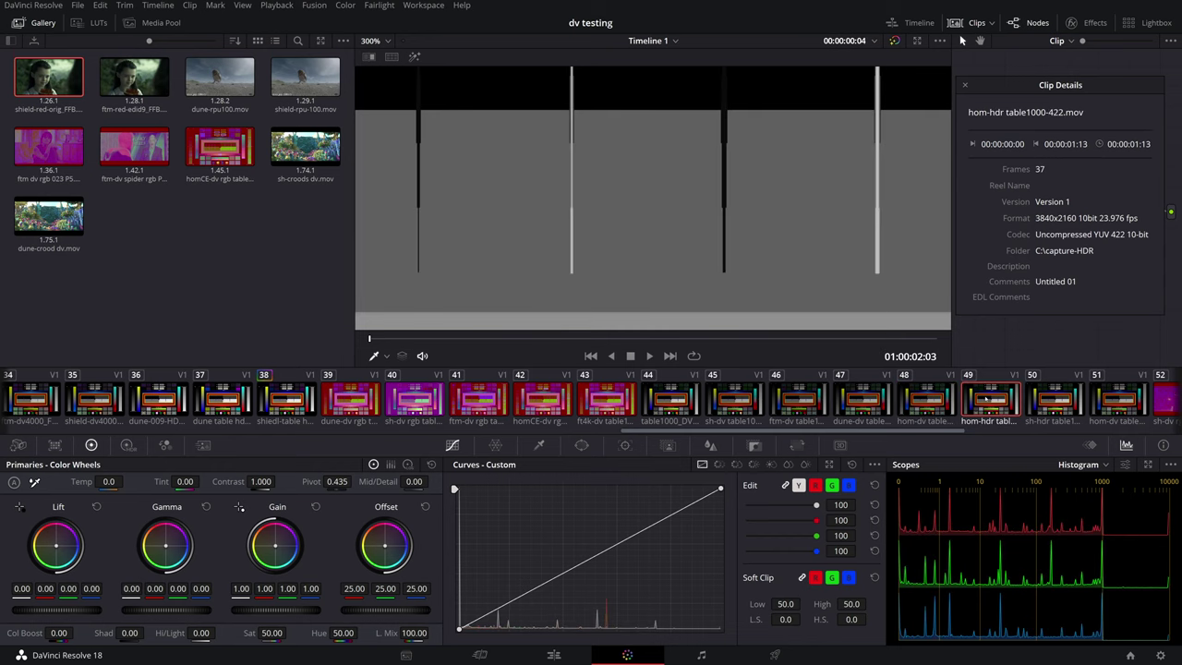
- Alternate between LLDV clip 48, hom-dv table1000-lldv.mov, and HDR clip 49, hom-hdr table1000-422.mov, comparing the thin vertical lines
left_click(924, 412)
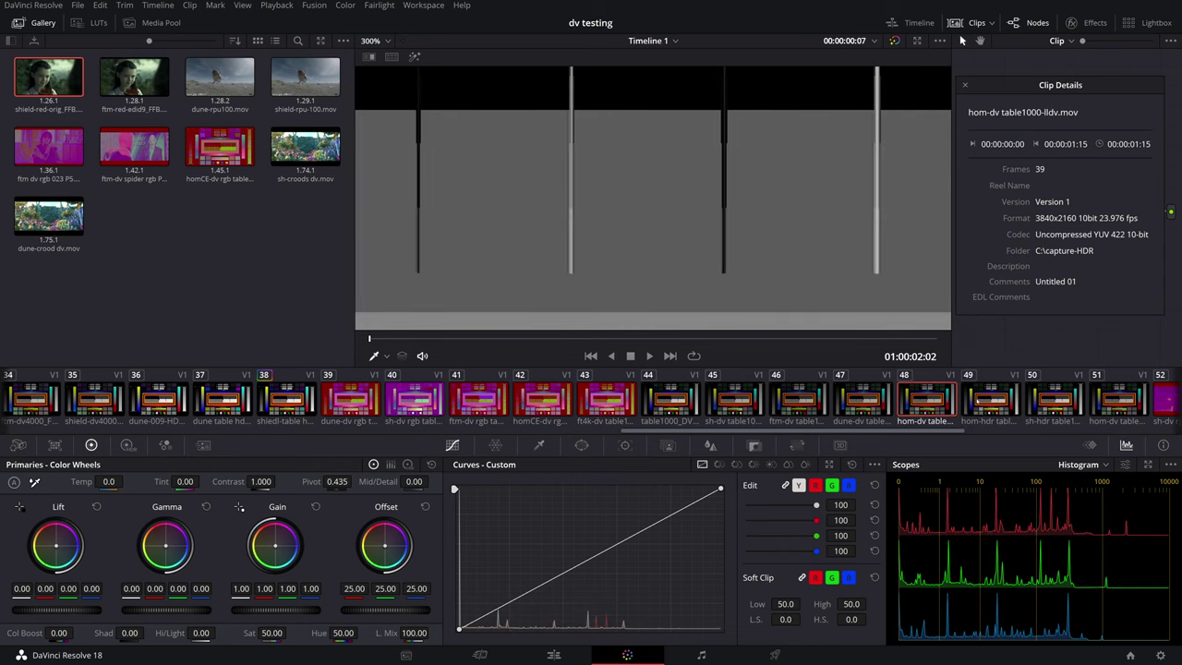
left_click(988, 396)
left_click(927, 402)
left_click(988, 396)
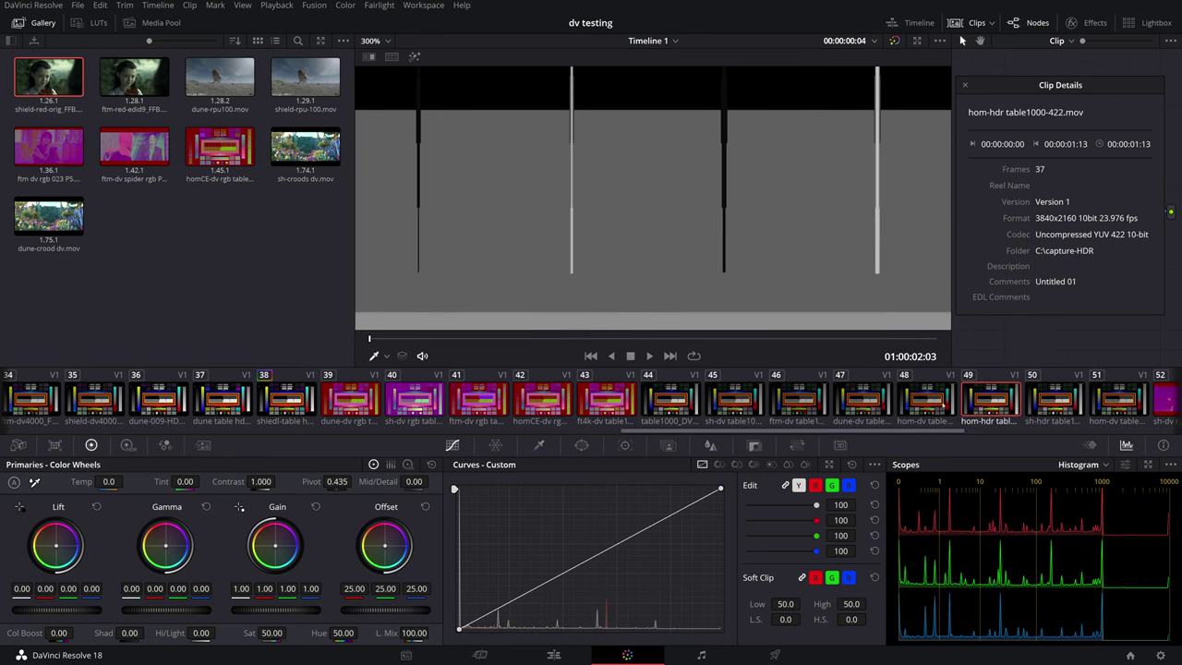
left_click(937, 405)
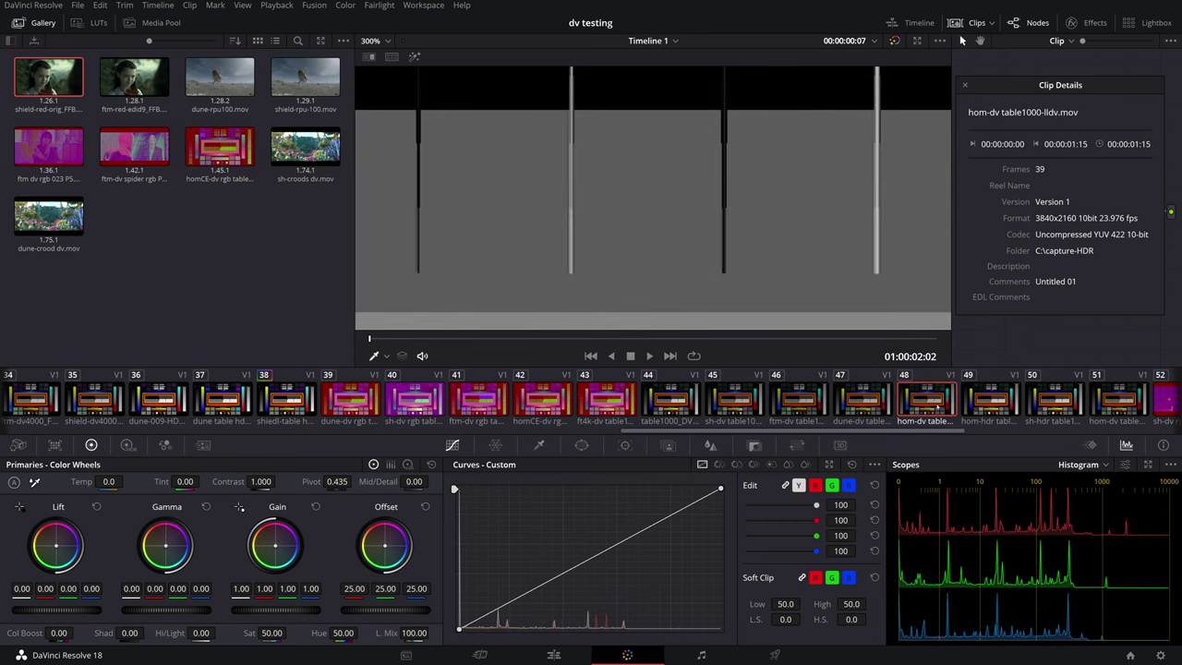
left_click(987, 398)
left_click(928, 399)
left_click(976, 397)
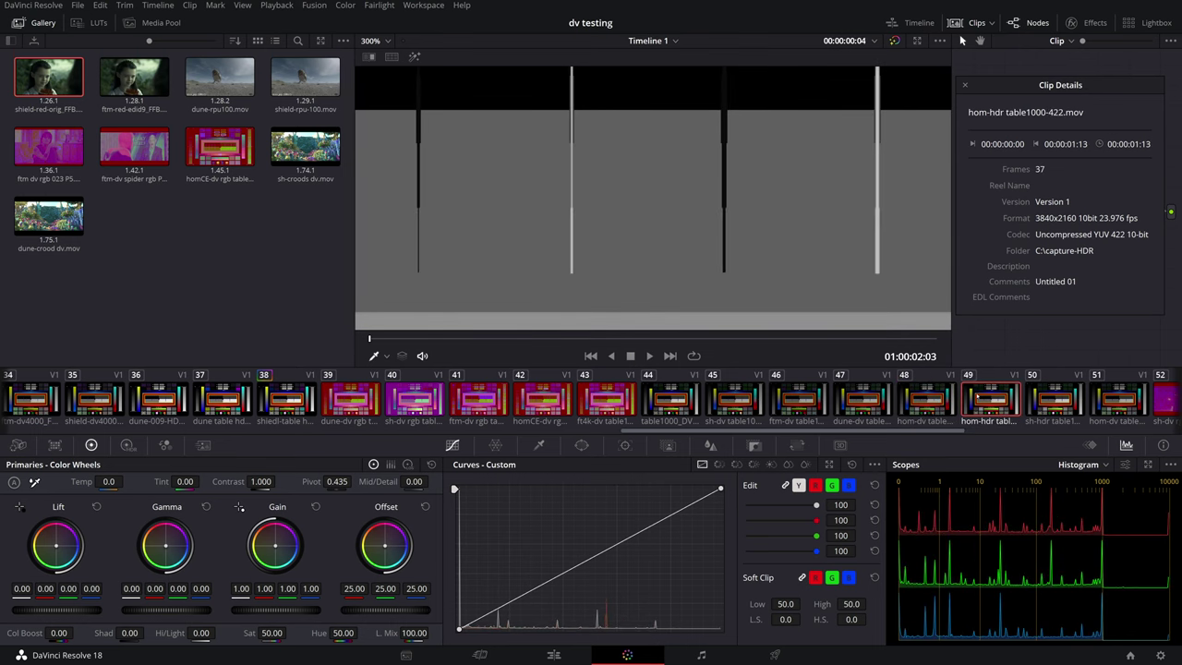
left_click(927, 401)
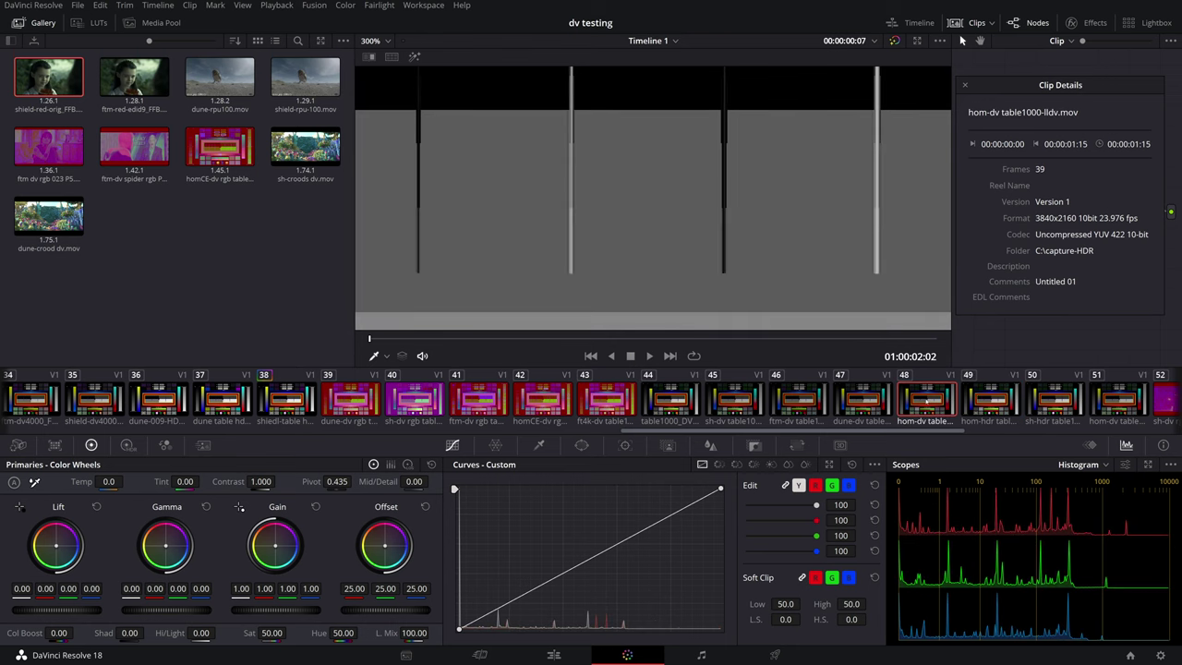
left_click(994, 399)
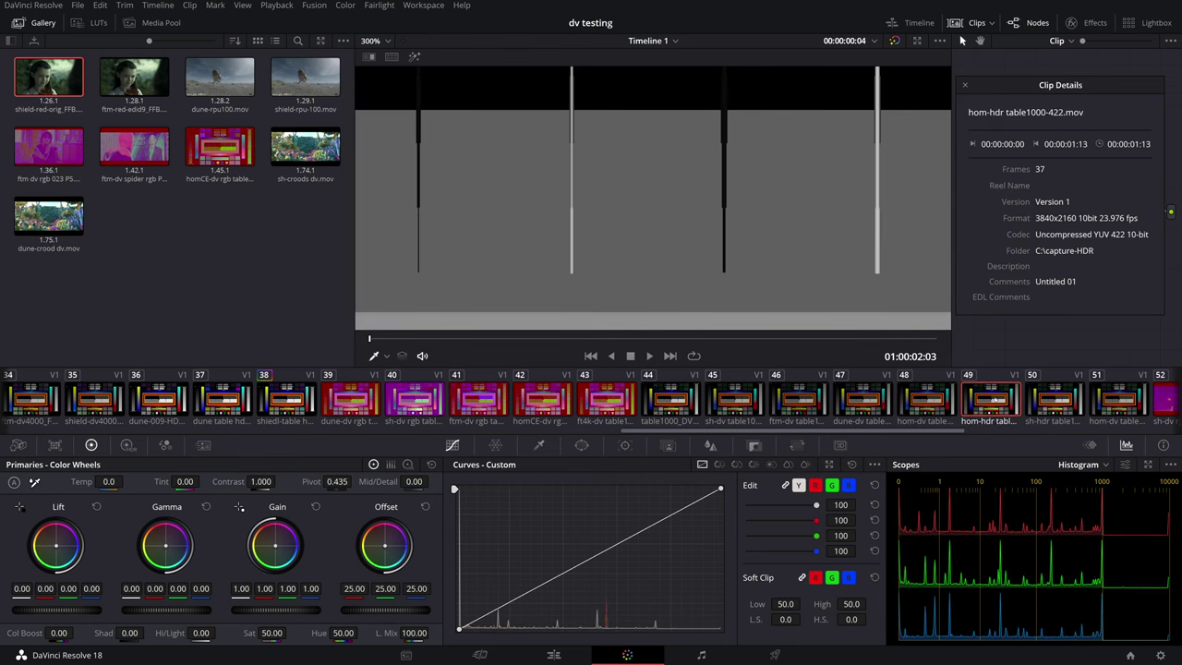
left_click(934, 405)
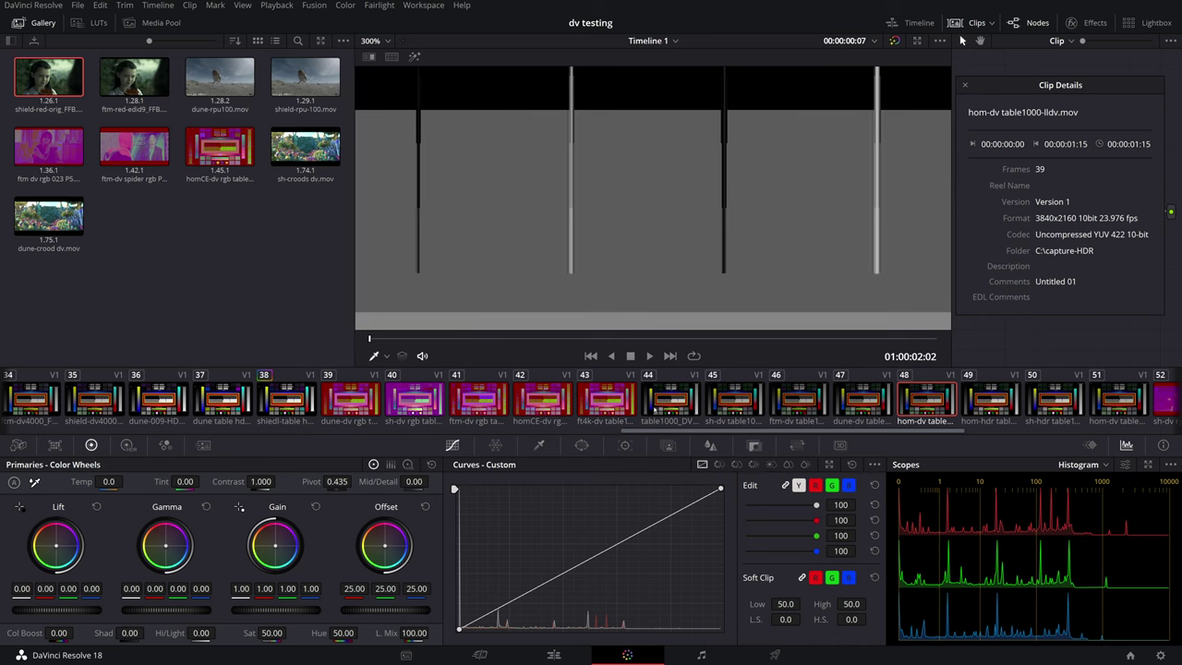
- Compare the thin vertical lines in source clip 44 with LLDV clips 45 to 48, stepping forward and back to the source
left_click(654, 409)
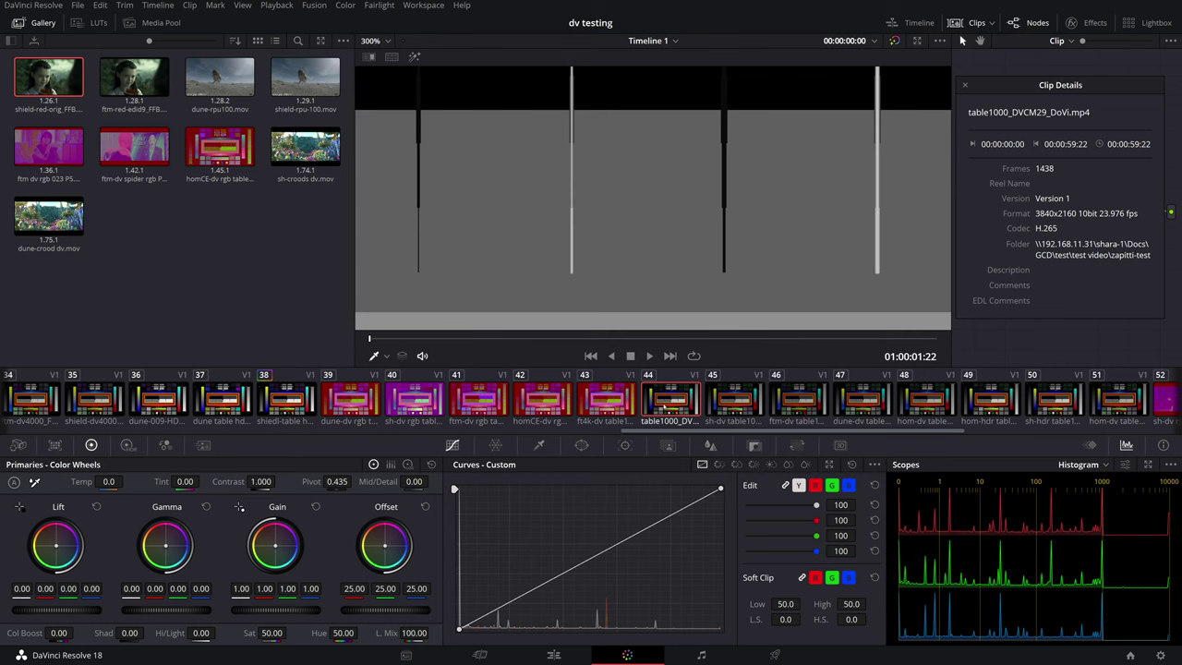
left_click(744, 412)
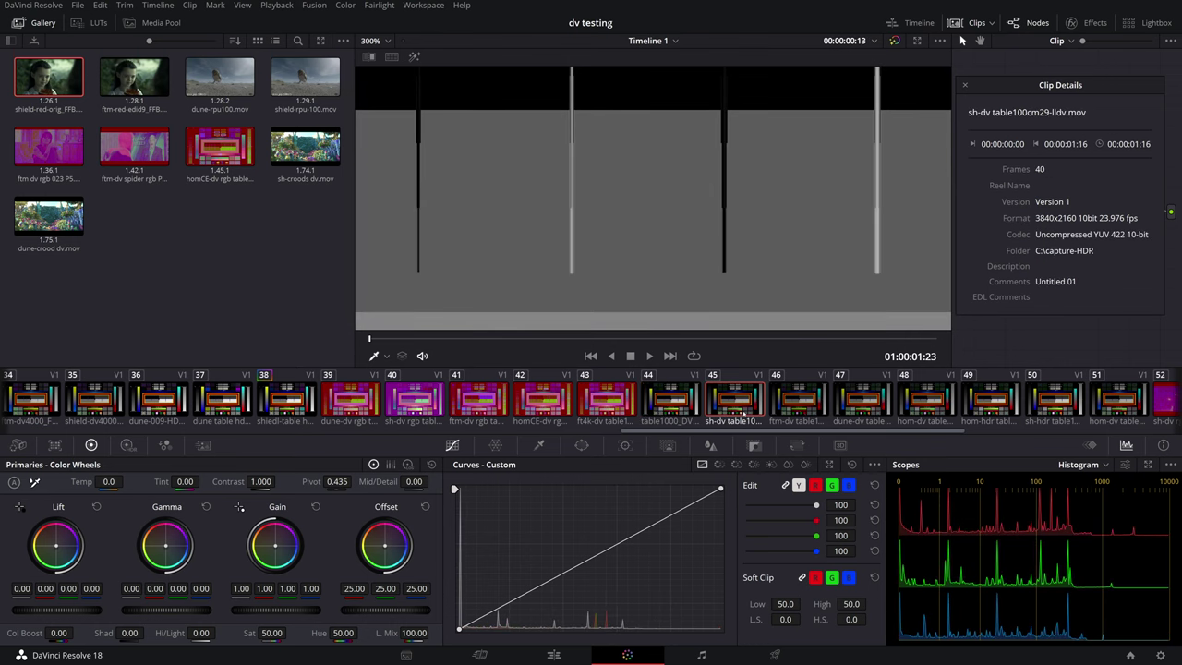
left_click(790, 409)
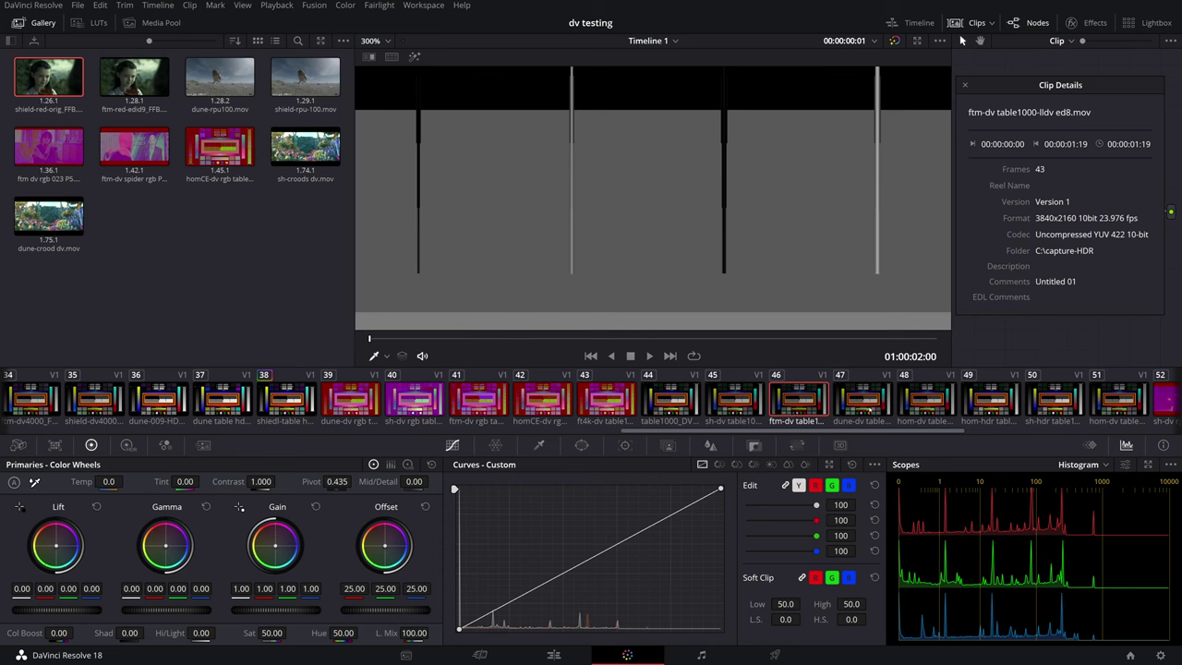
left_click(868, 412)
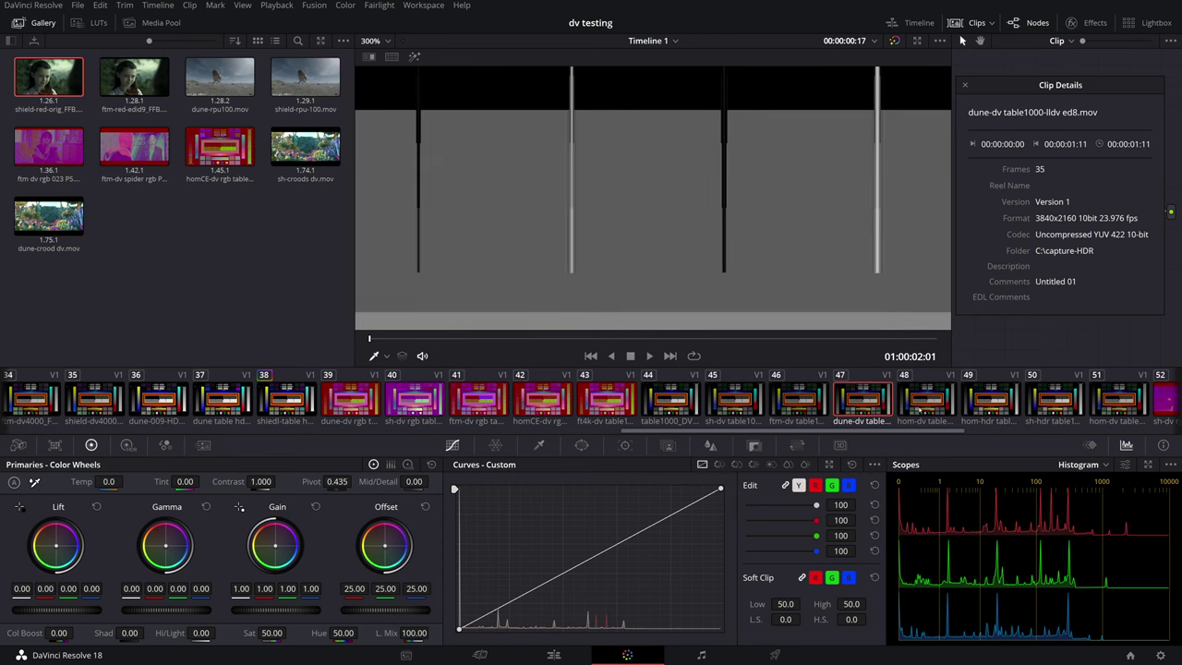
left_click(918, 410)
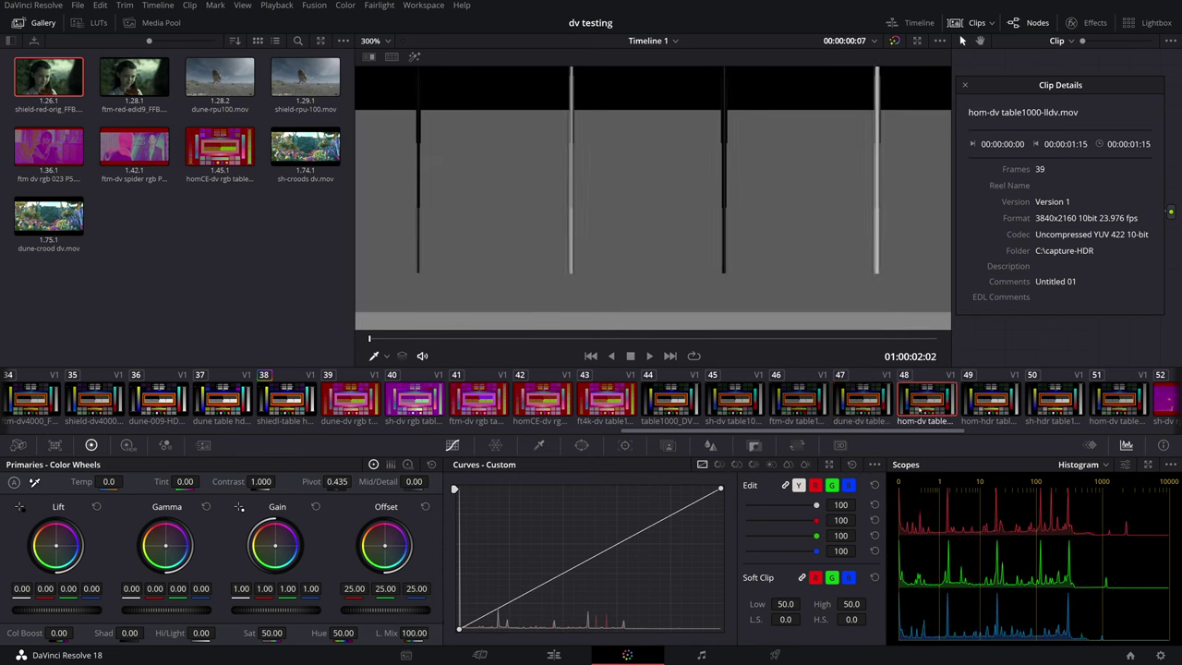
left_click(873, 410)
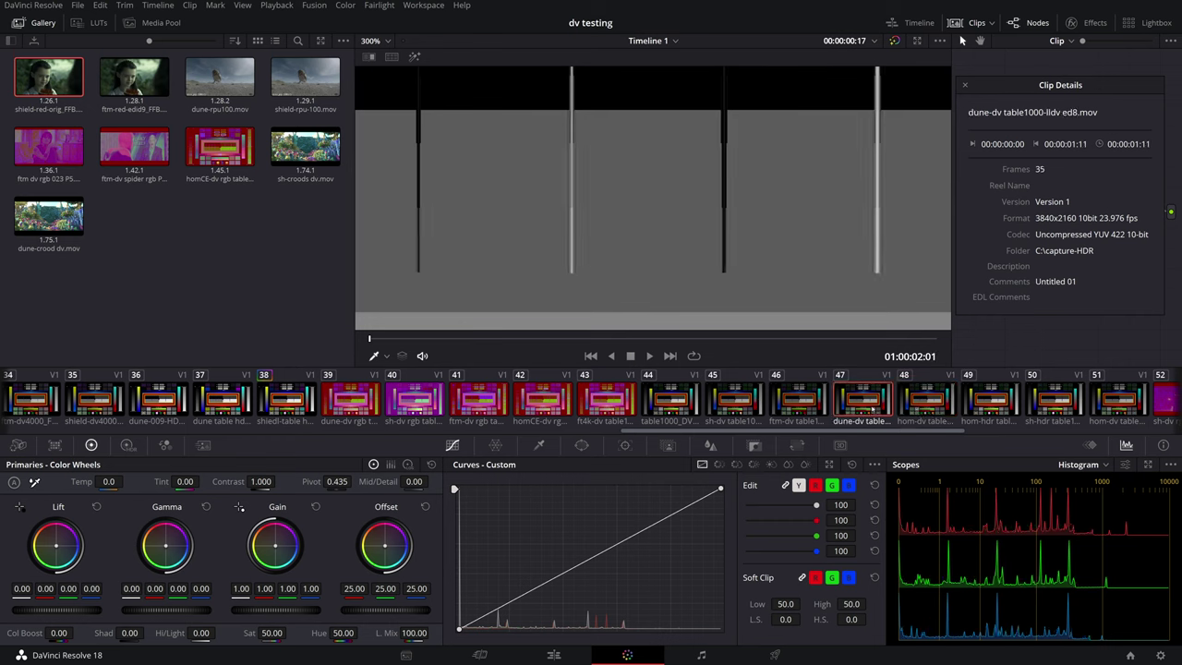
left_click(803, 404)
left_click(741, 410)
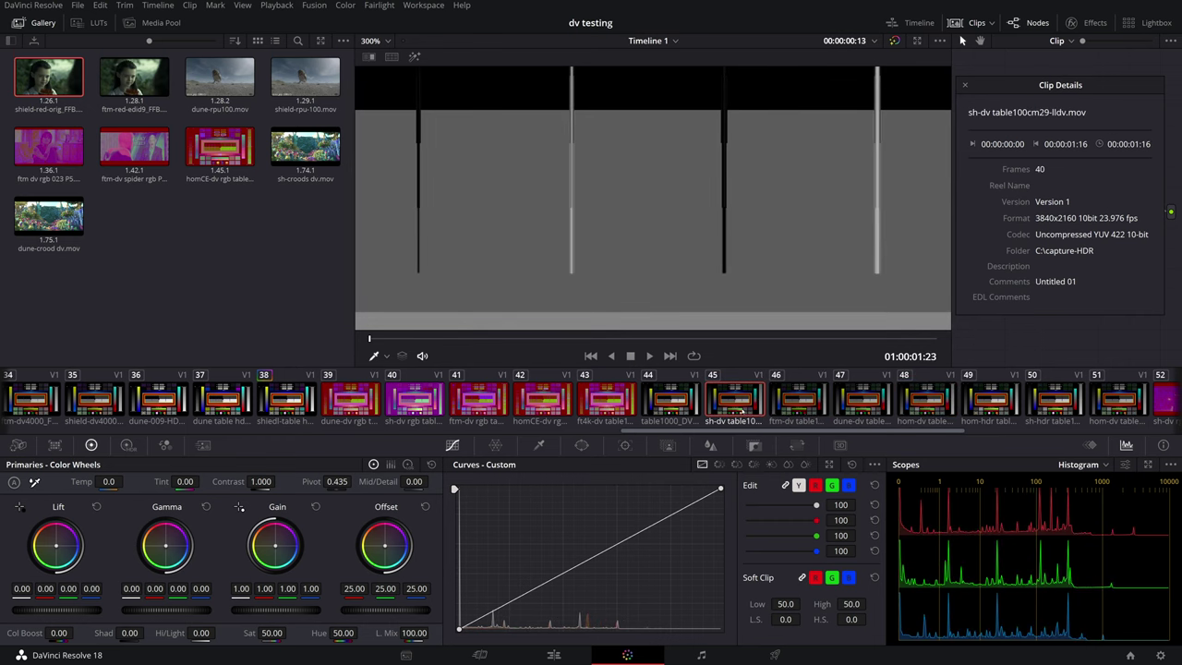
left_click(668, 410)
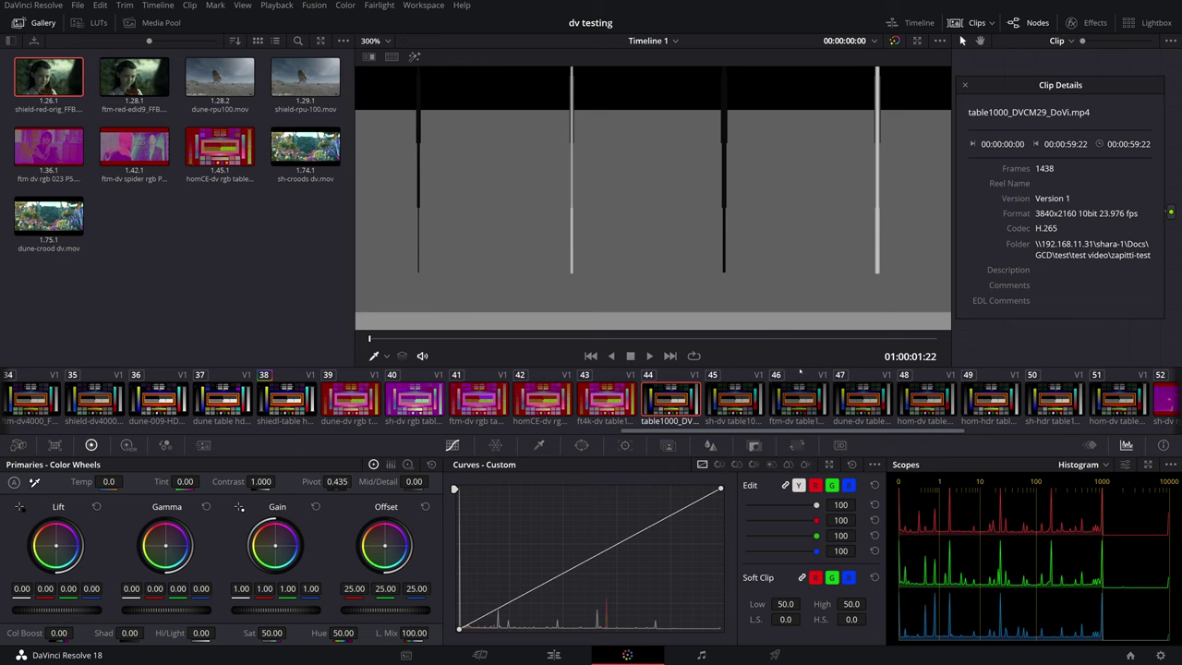
- Alternate between LLDV clips 47 and 48, check clips 46 and 45, and return to clip 47, comparing the edges of the vertical lines
left_click(873, 399)
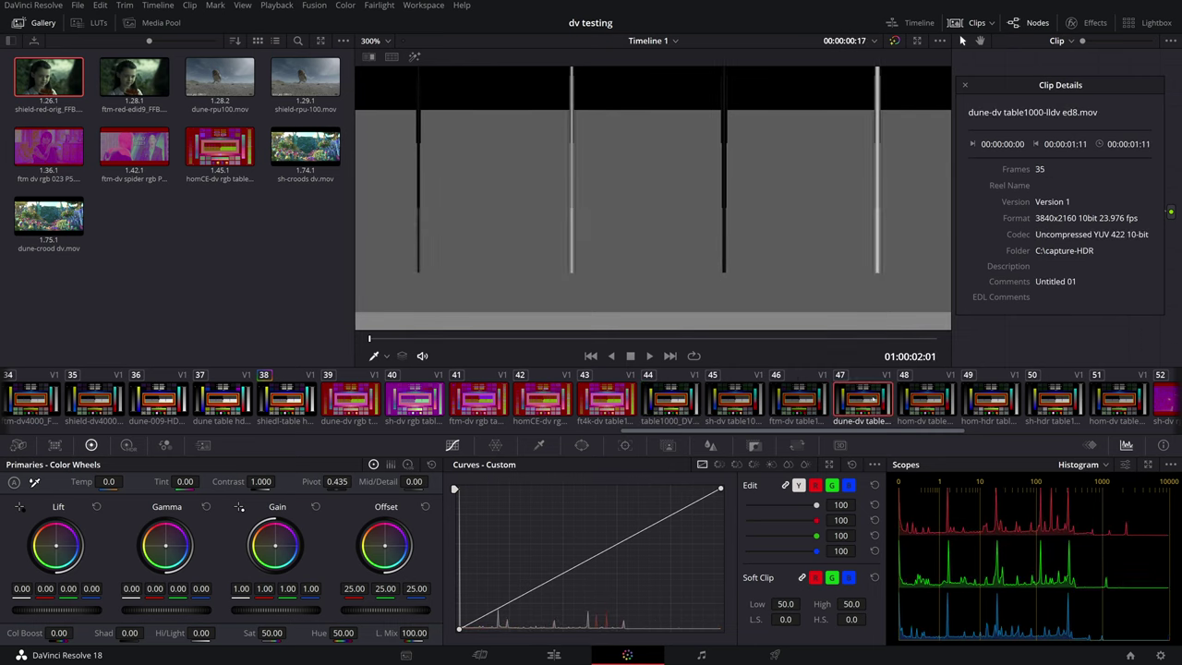
left_click(912, 394)
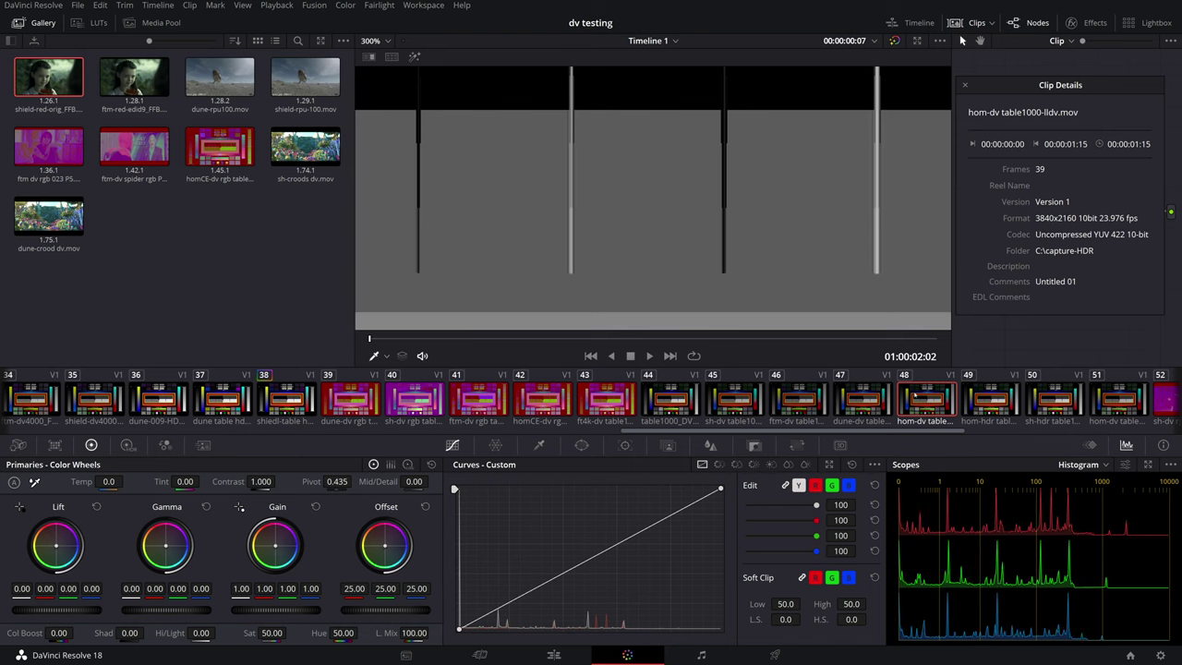
left_click(863, 399)
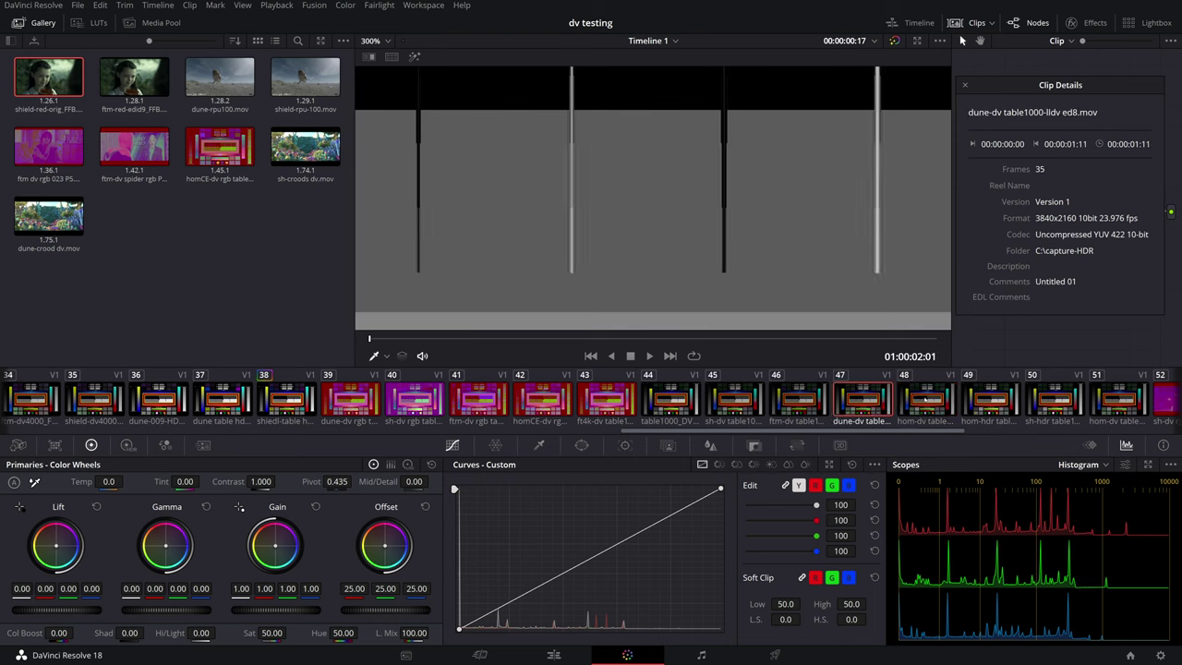
left_click(924, 397)
left_click(863, 397)
left_click(804, 406)
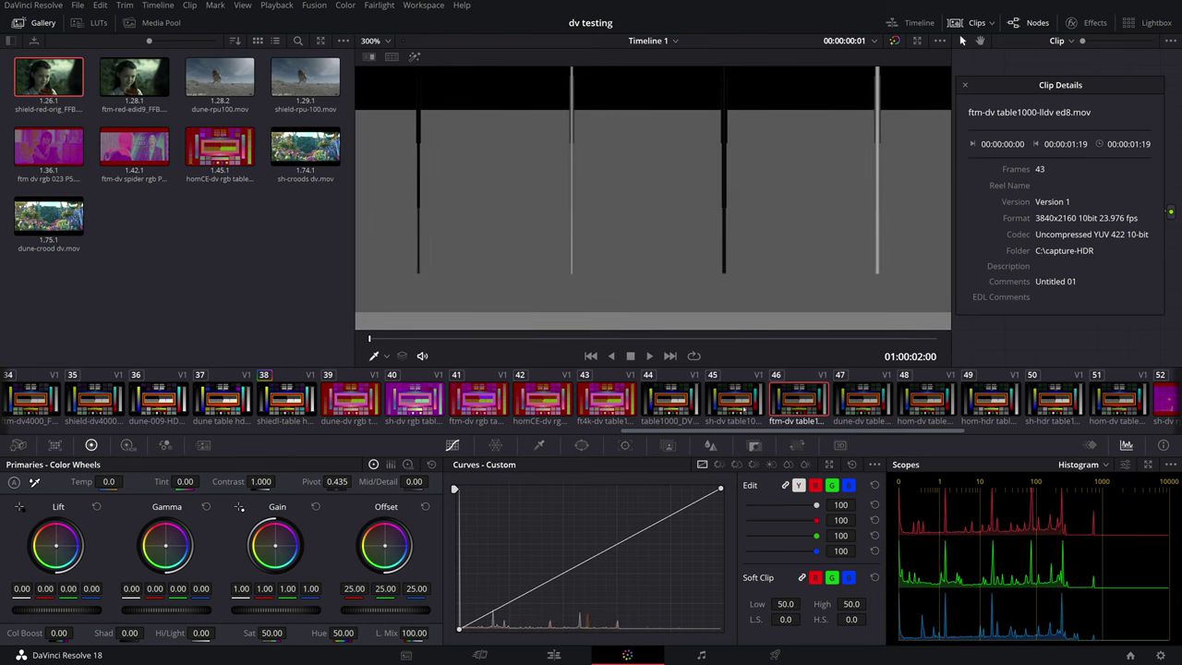
left_click(743, 407)
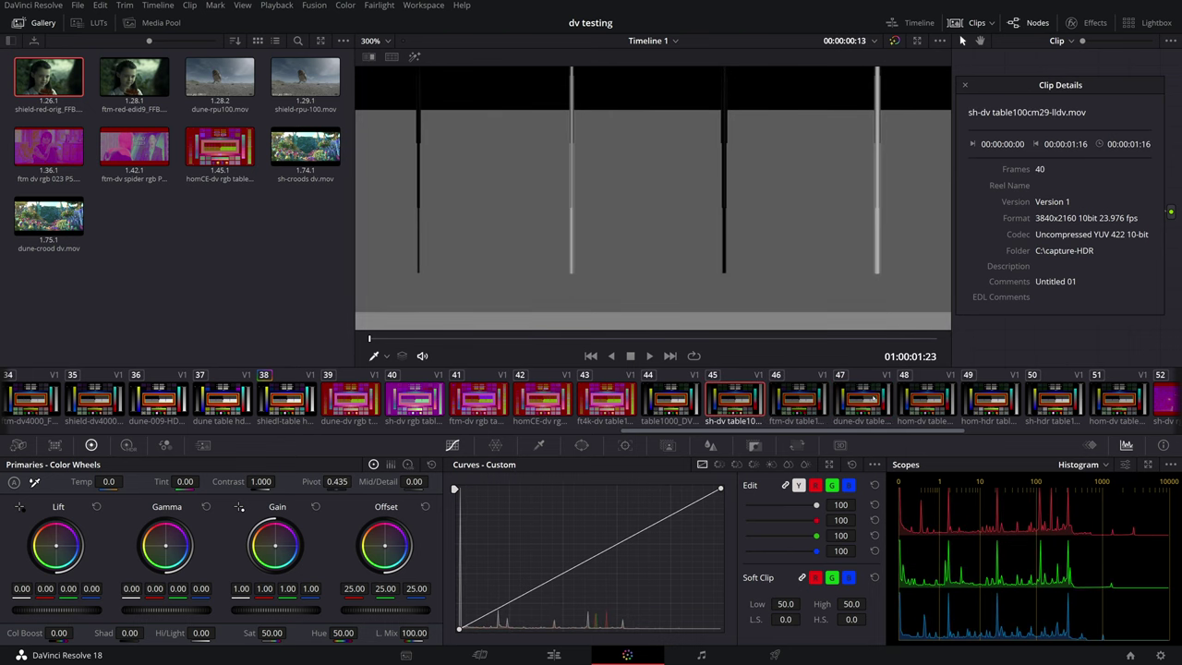
left_click(873, 398)
- Compare the thin vertical lines in Dolby Vision RGB clips 39 to 41, and repeat from clip 39 through clip 43
left_click_drag(791, 430, 752, 434)
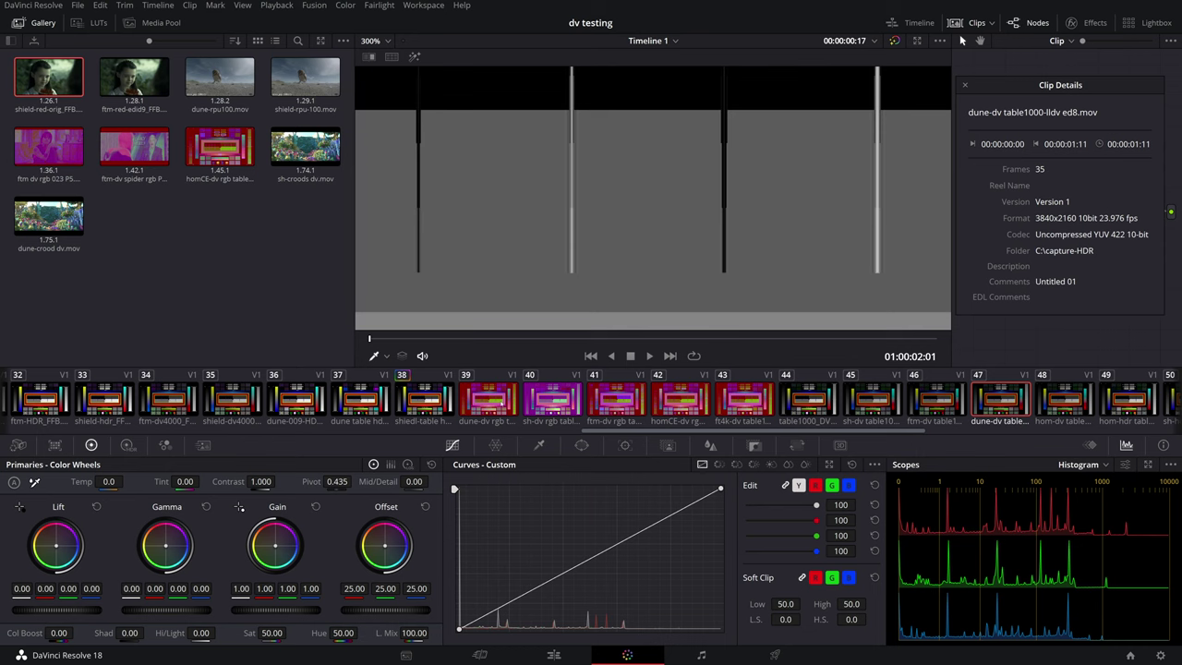
left_click(501, 403)
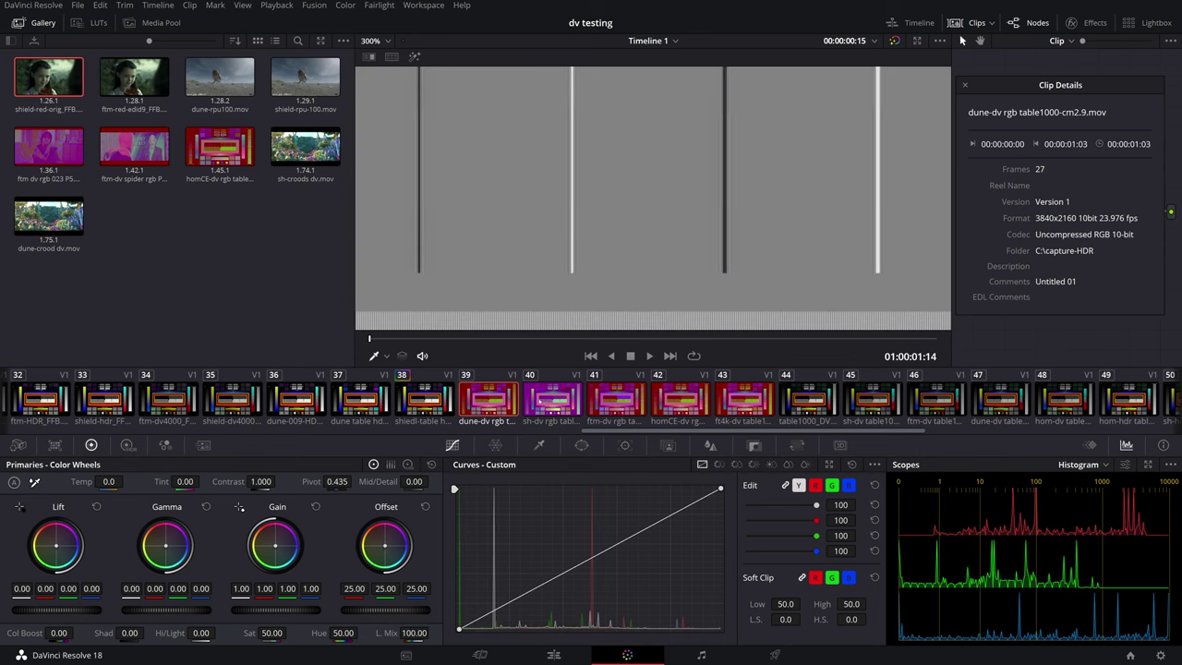
key("Down")
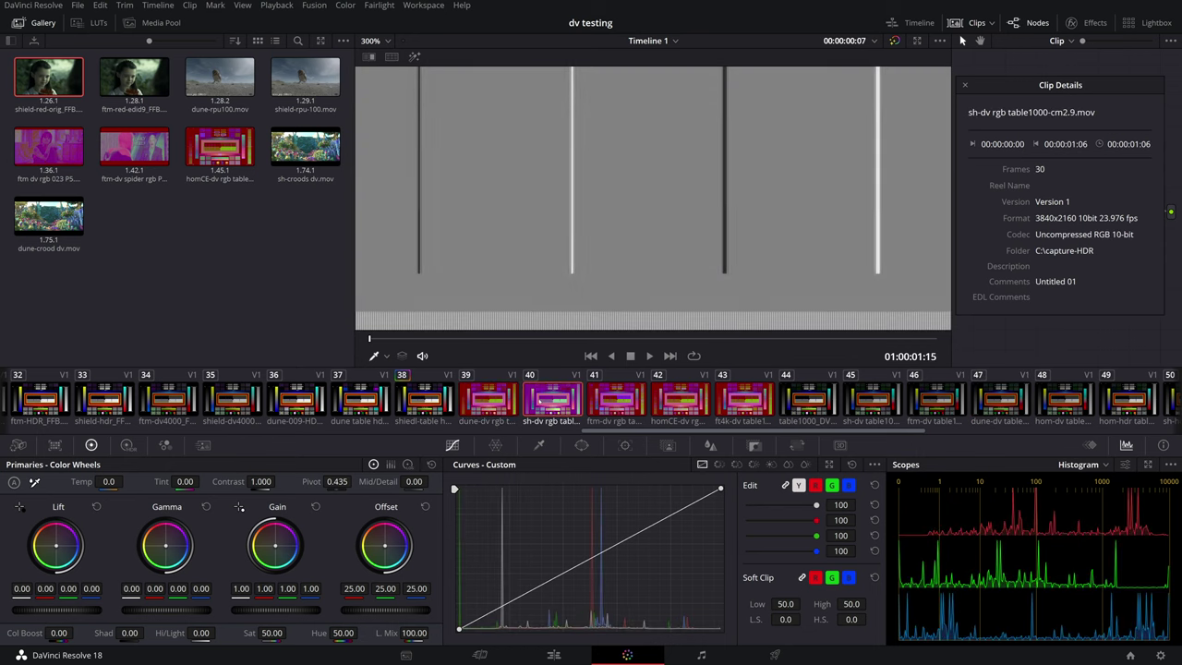
key("Down")
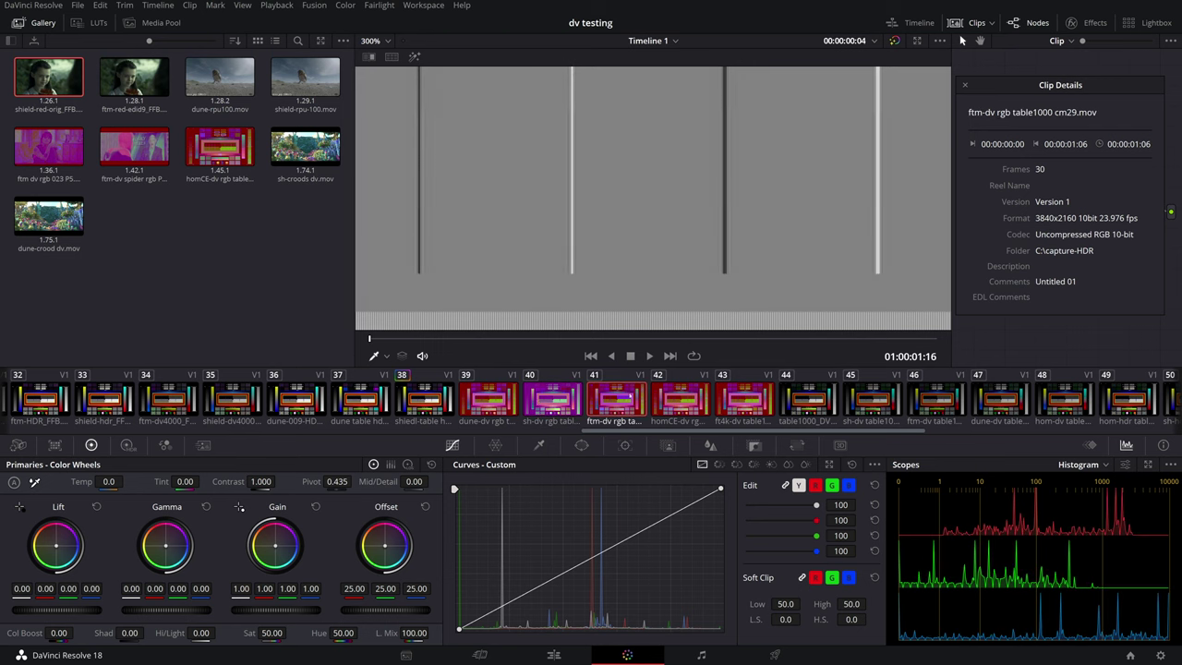
left_click(495, 406)
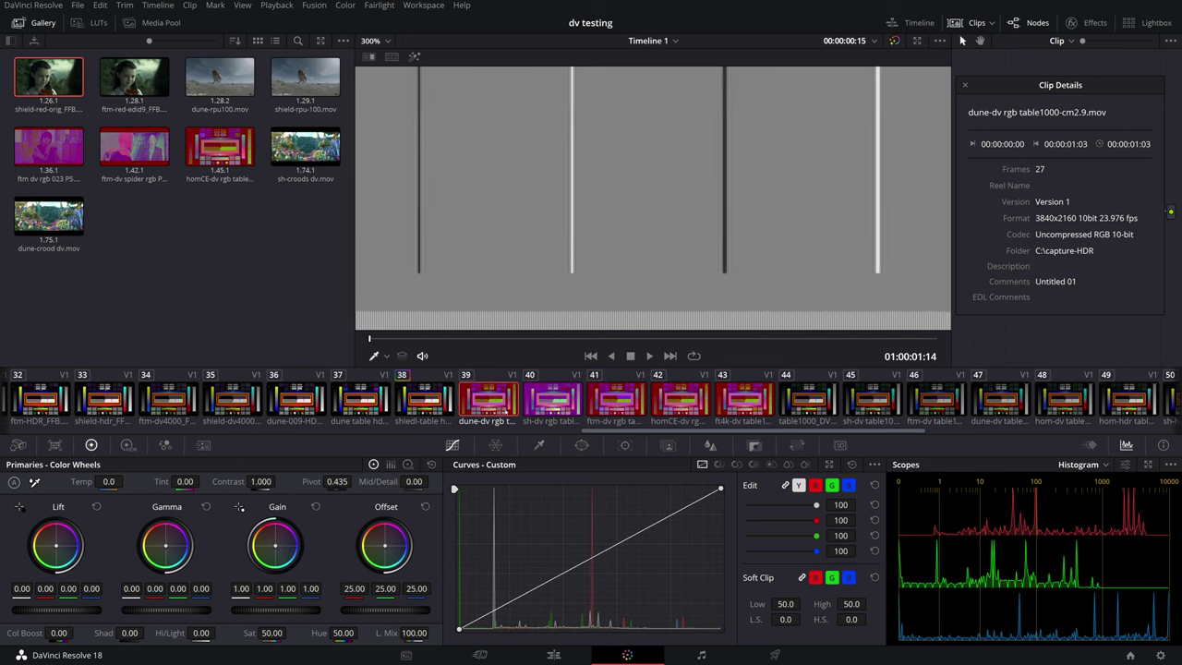
left_click(557, 409)
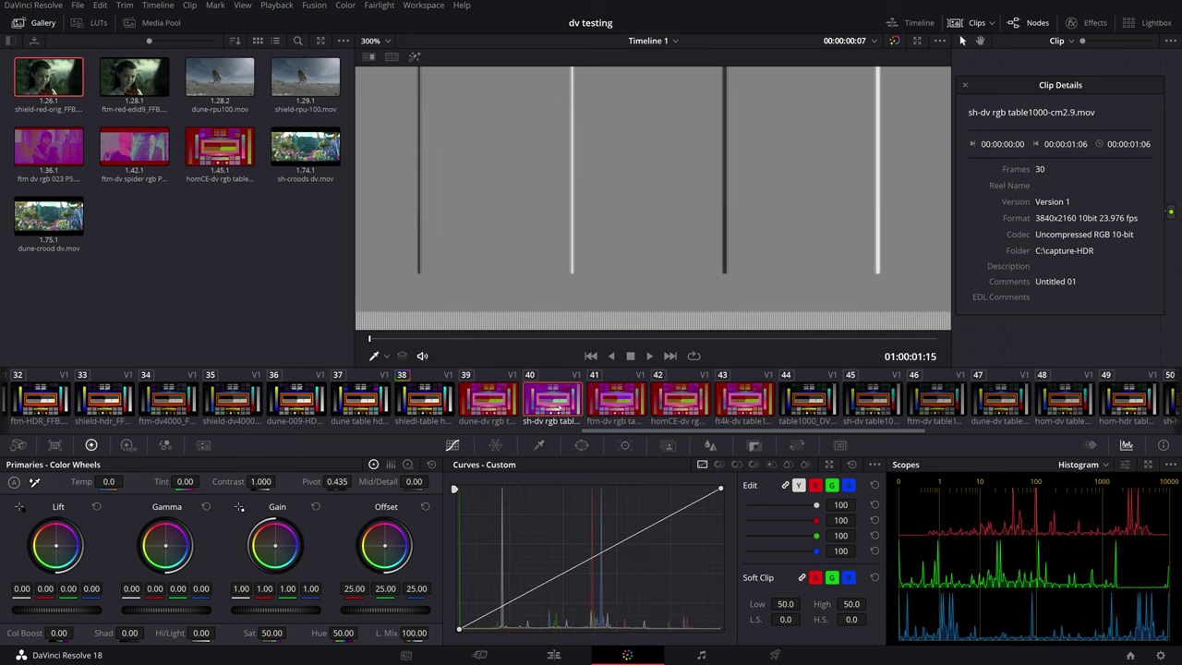
left_click(614, 404)
left_click(692, 408)
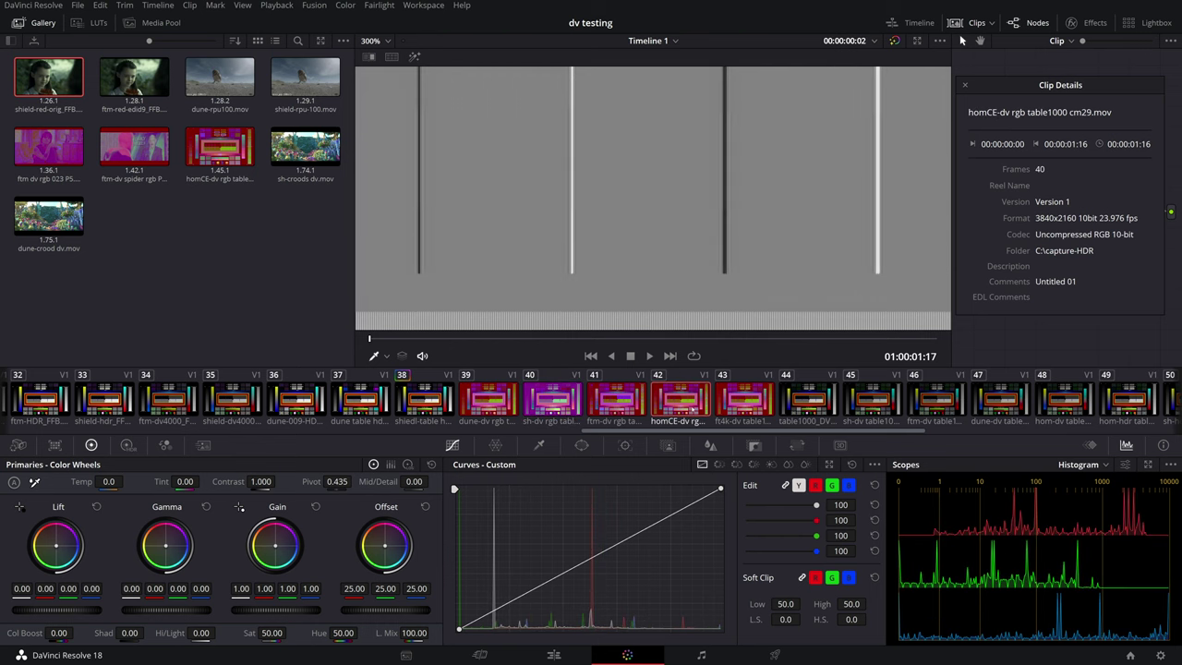
left_click(747, 414)
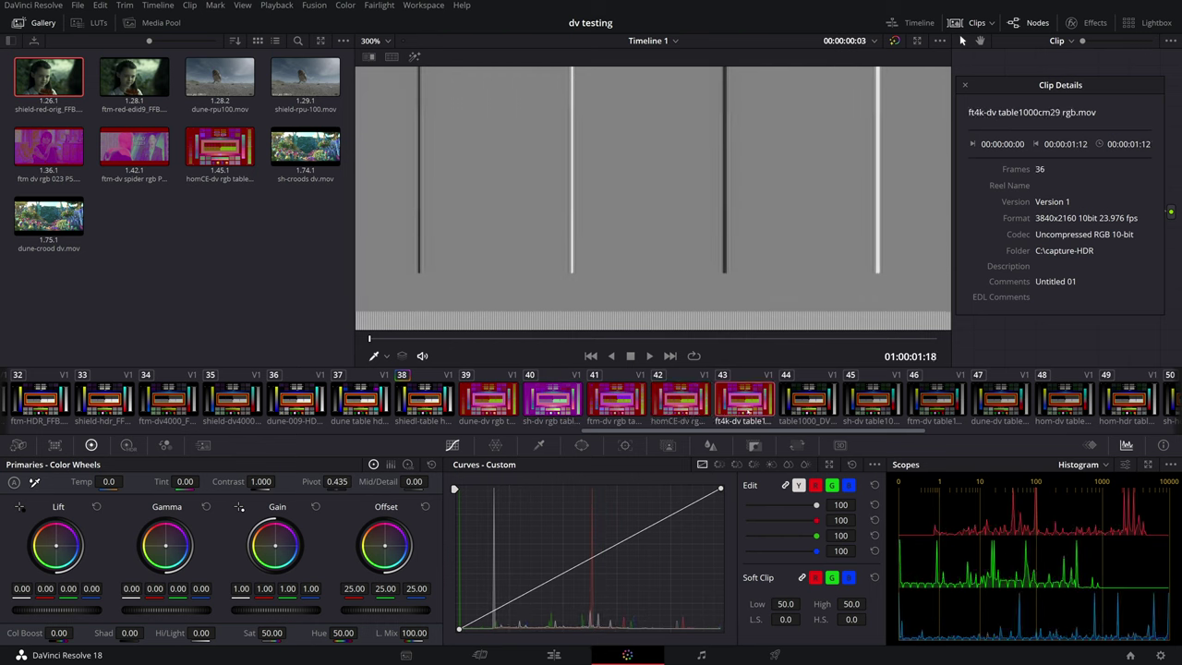
- Step back through RGB clips 42 to 39 and forward again to clip 42, comparing the black and white vertical lines
left_click(702, 409)
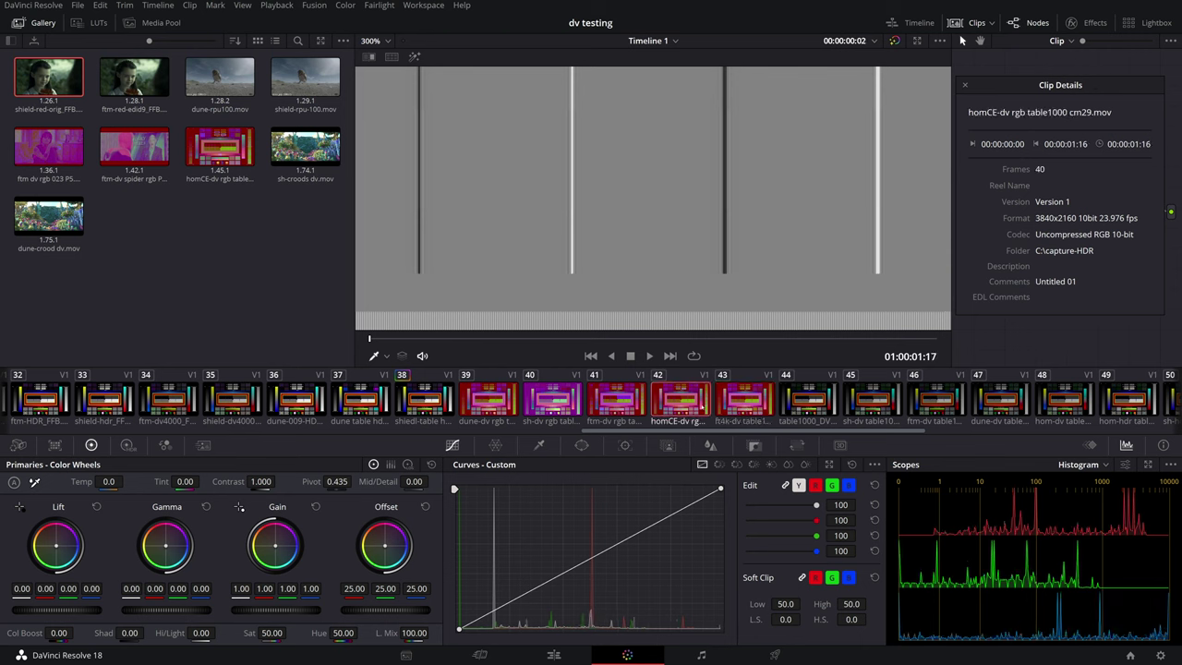
left_click(617, 402)
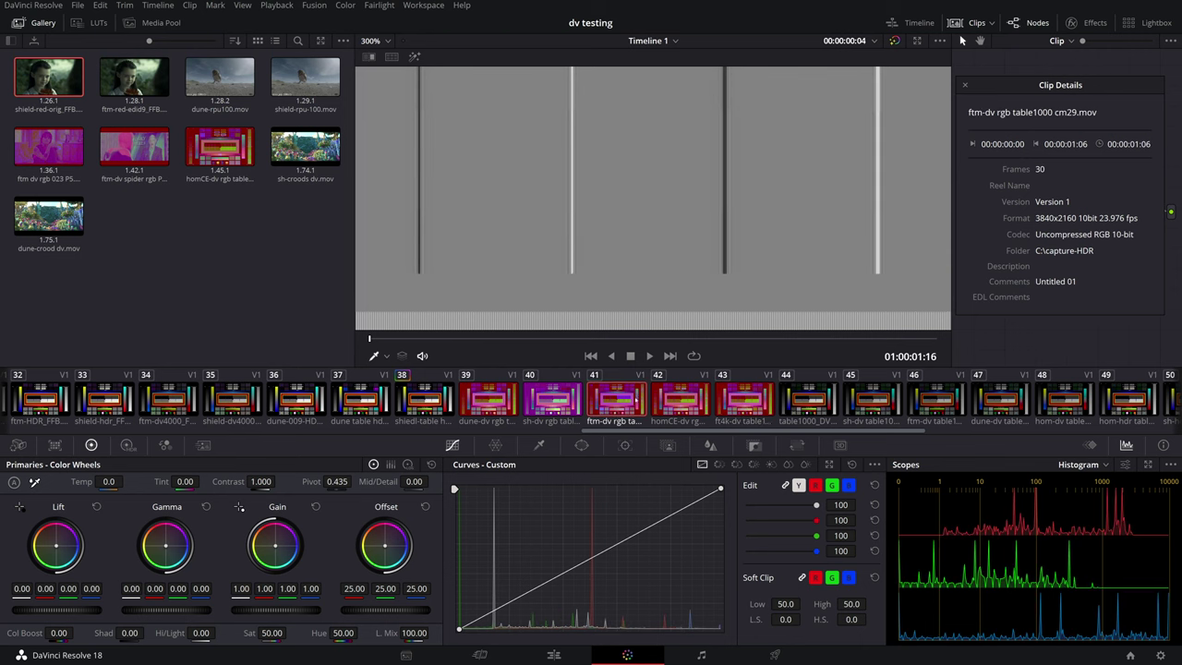
left_click(554, 411)
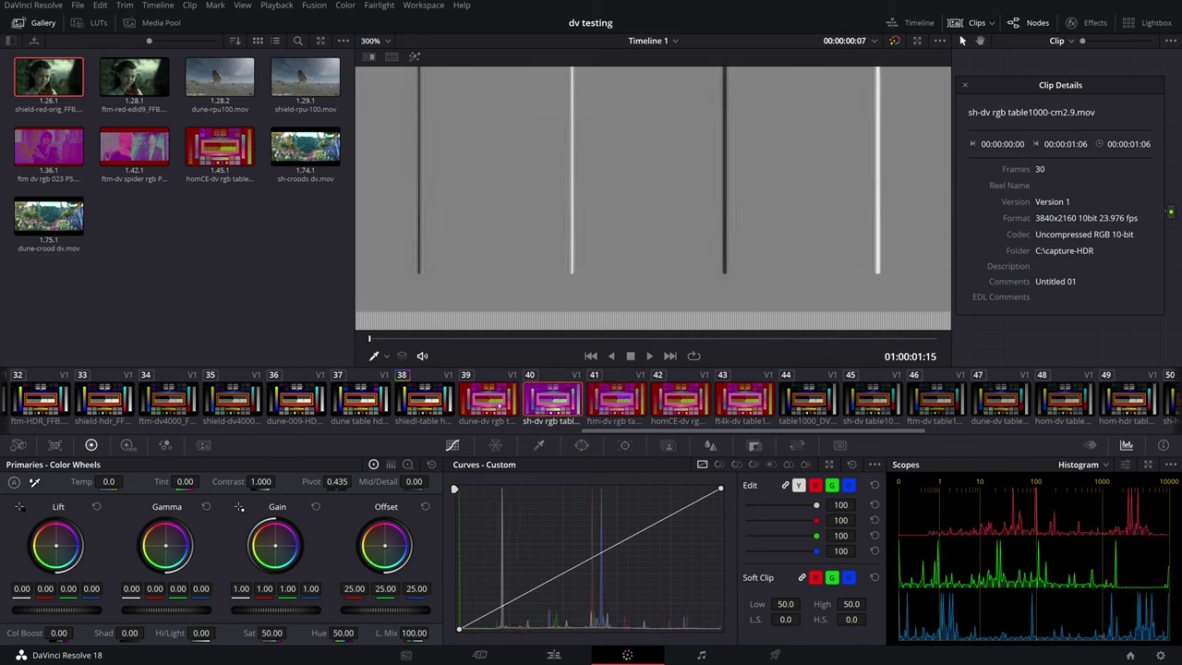
left_click(490, 404)
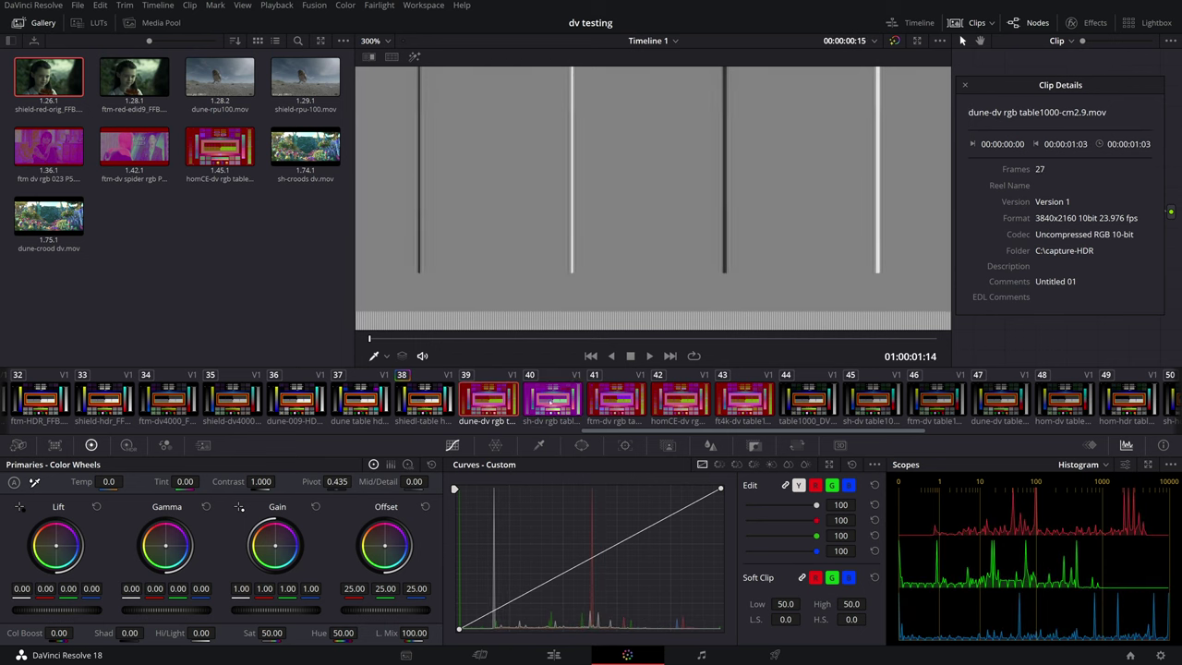
left_click(552, 403)
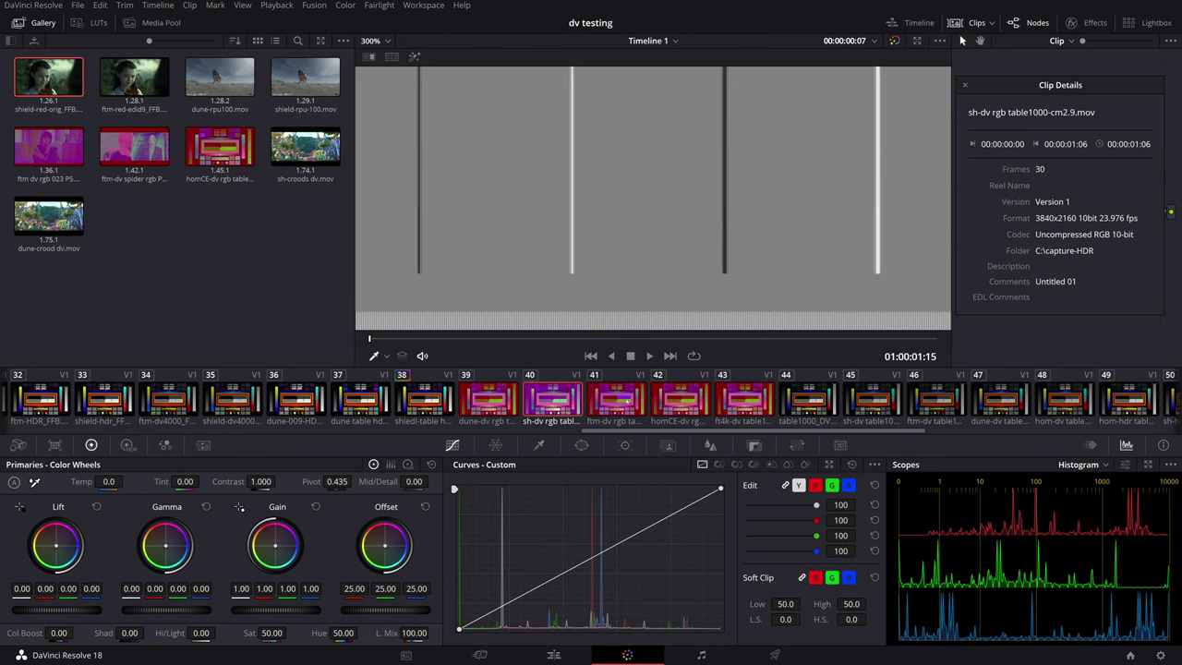
left_click(619, 407)
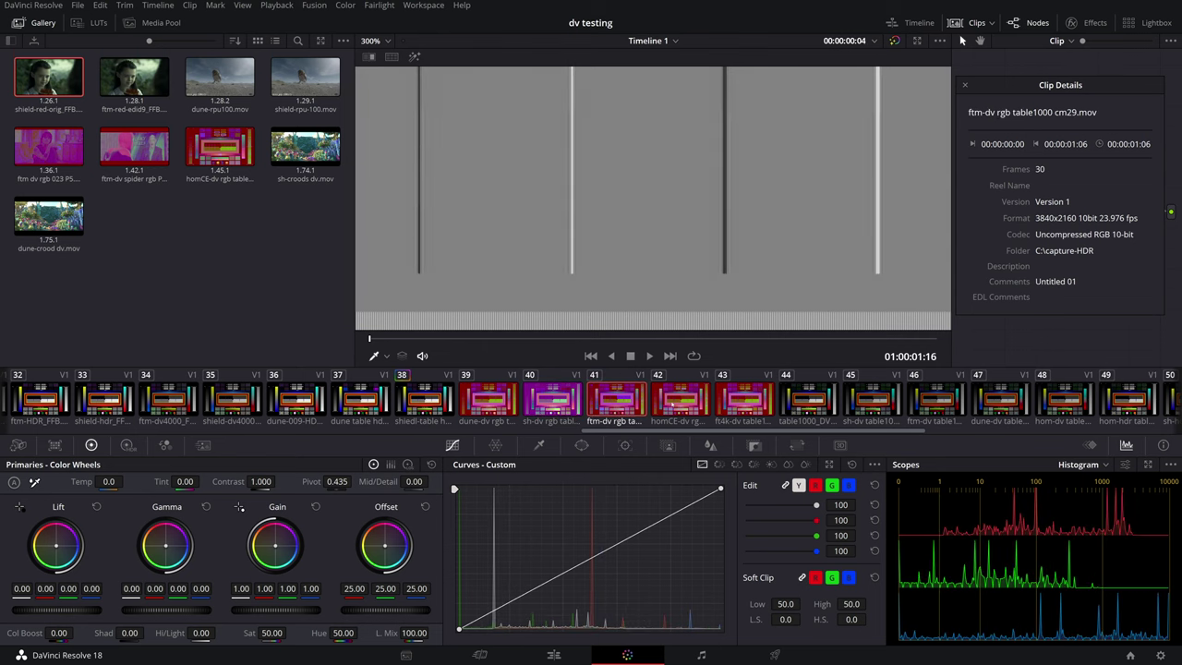
key("Down")
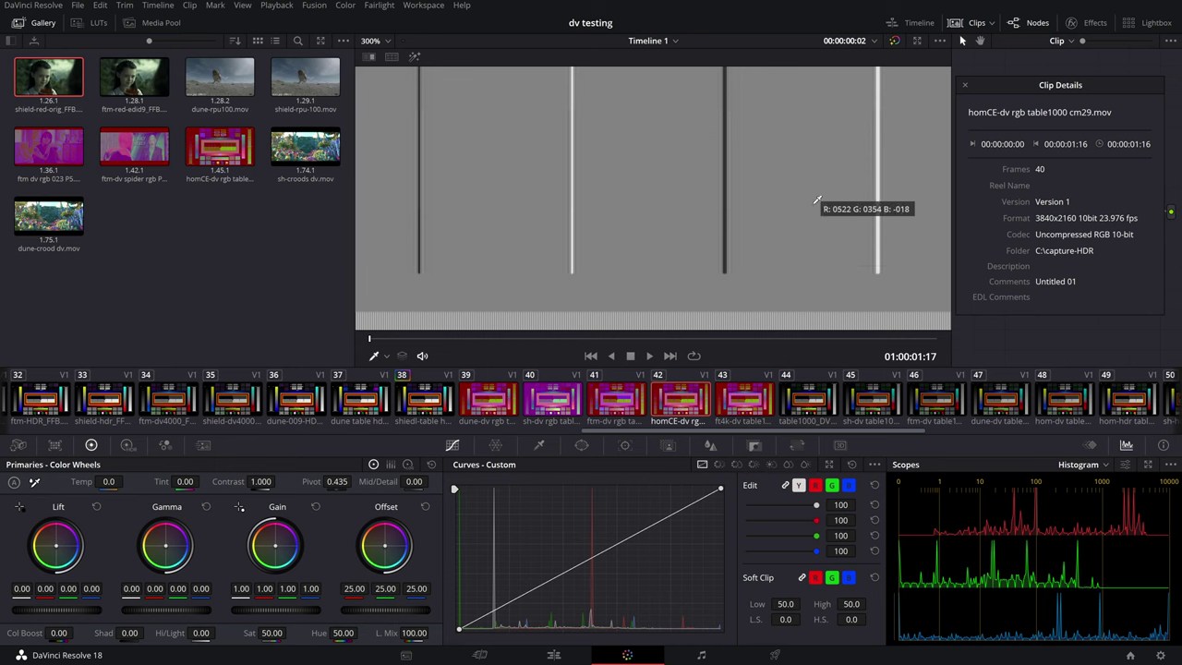
- Compare the whole test pattern across Dolby Vision RGB clips 39 to 42, returning to clip 40
key("Up")
key("Up")
key("Up")
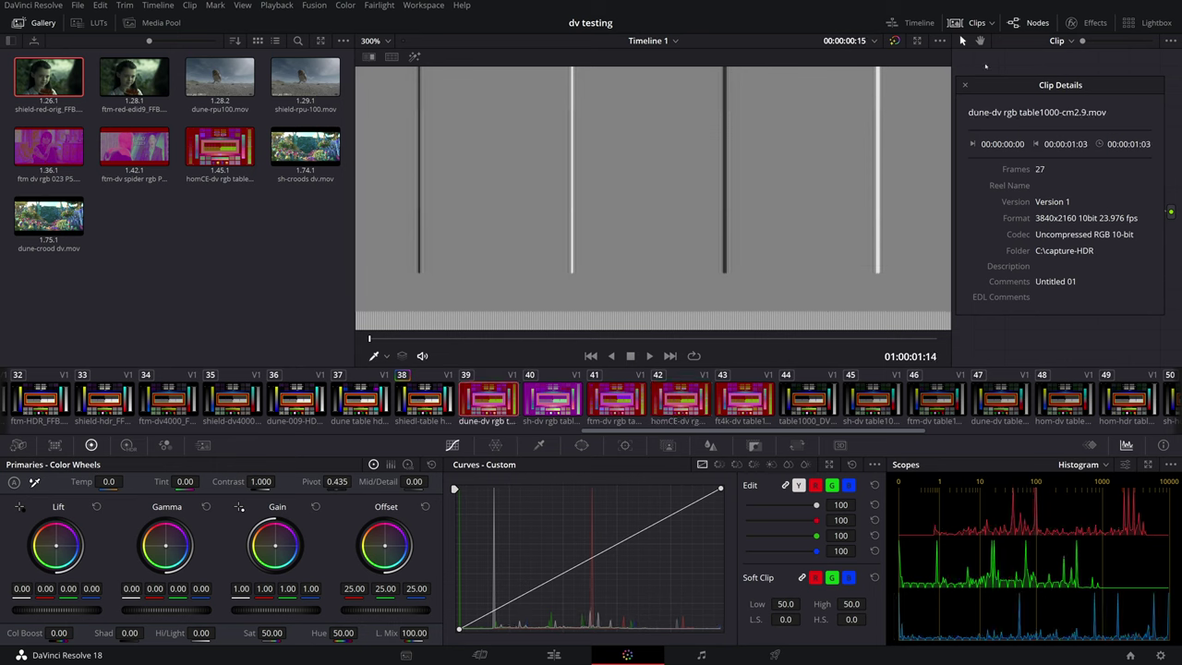
key("shift+z")
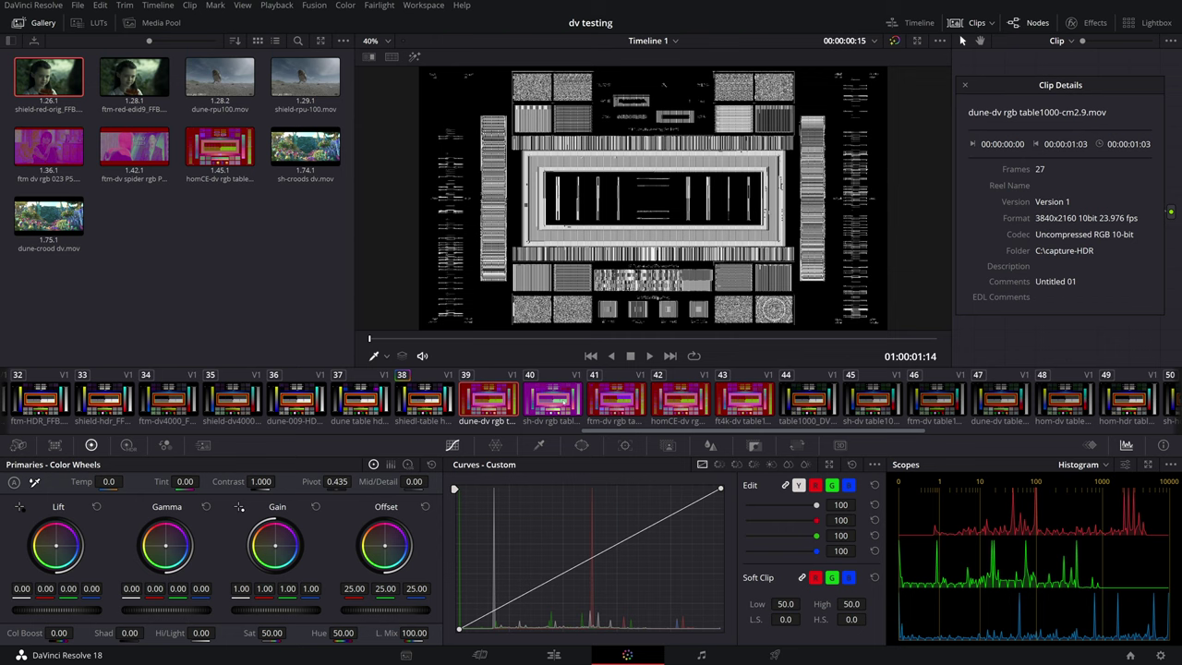
key("Down")
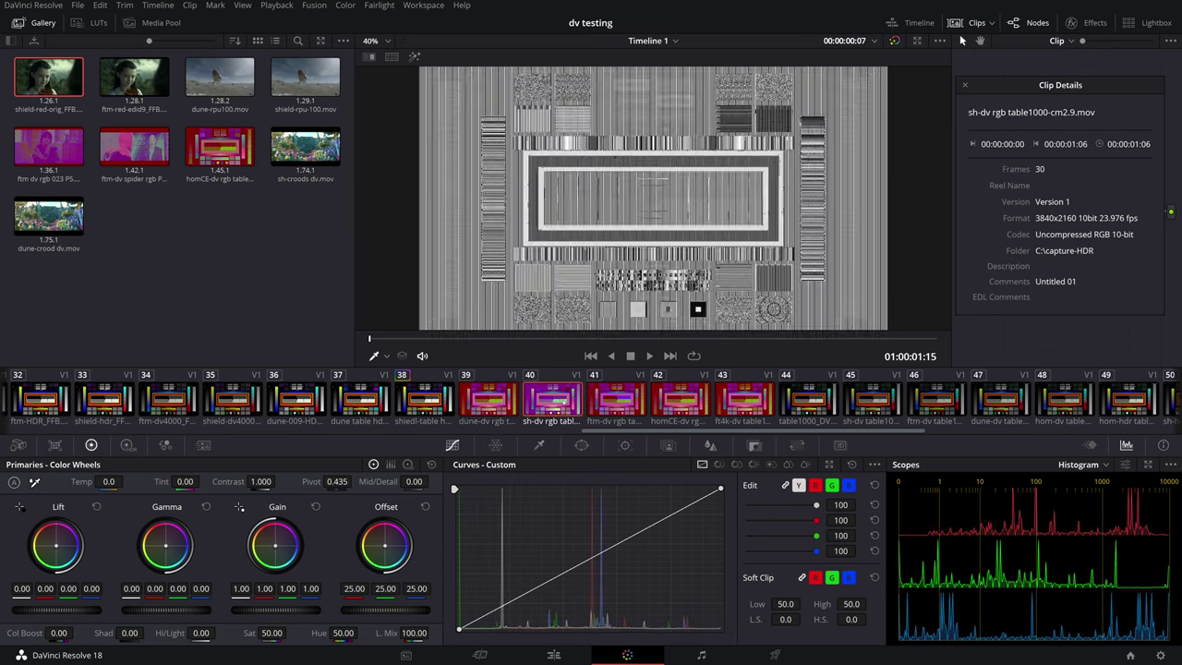
key("Down")
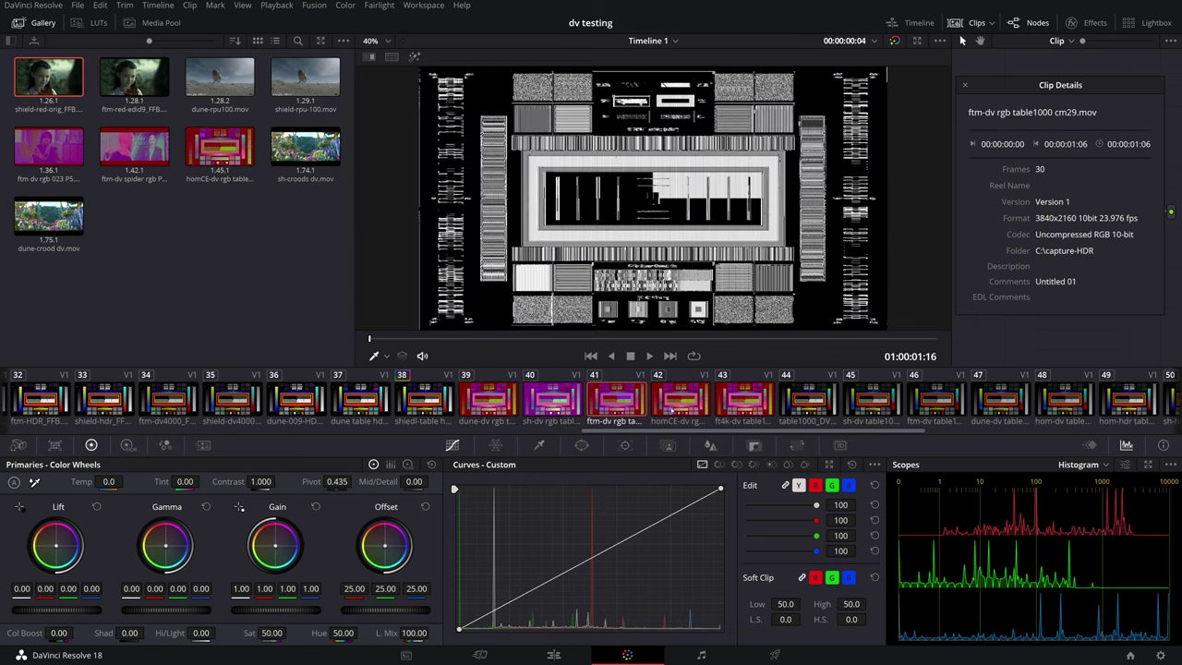
key("Down")
key("Up")
key("Up")
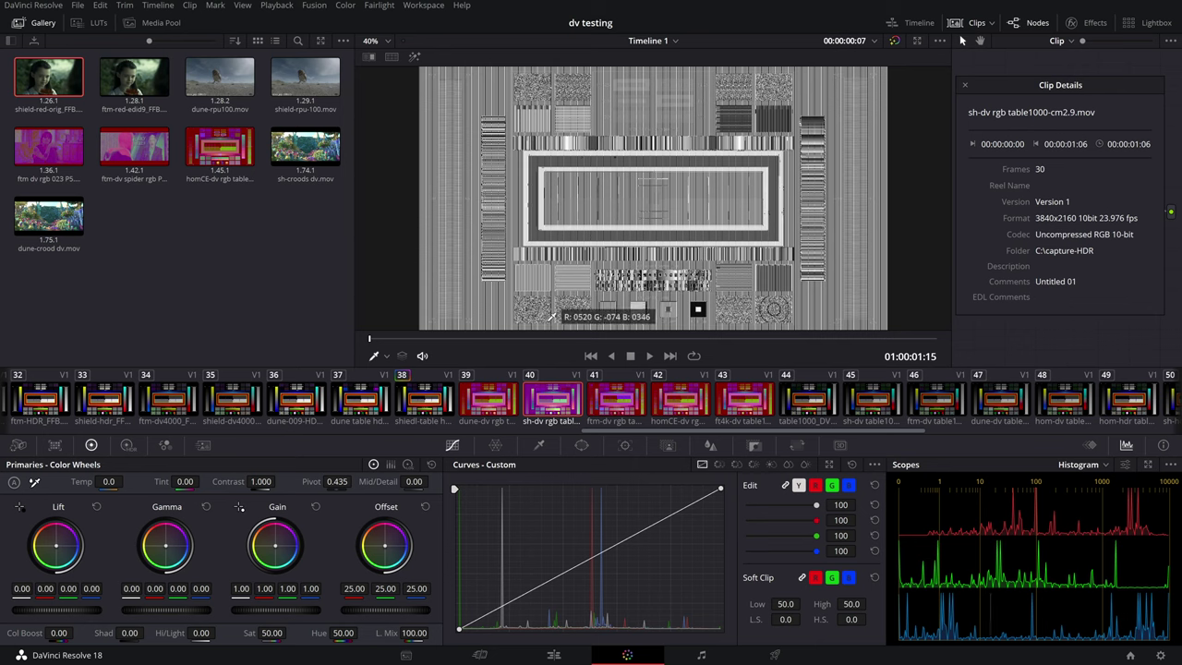
- Examine clip 40 at 100% and 300% for stray details around the fine lines, frame edges and vertical bar strips
right_click(576, 232)
left_click(641, 310)
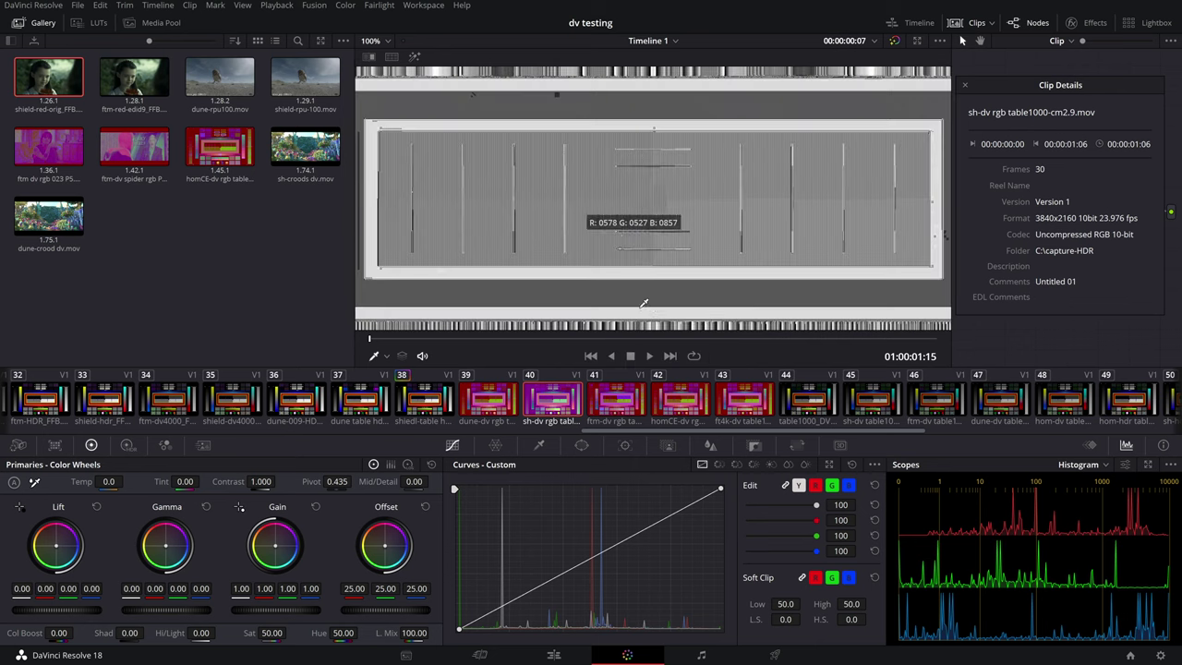
scroll(749, 157, "left", 3)
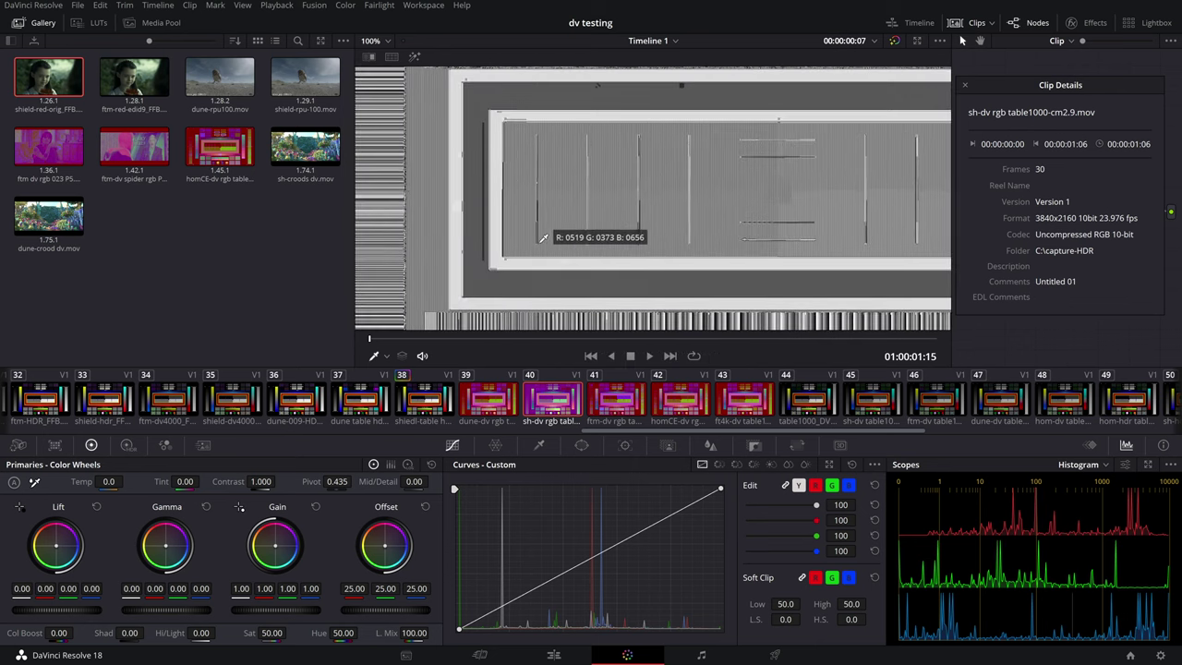
scroll(680, 148, "down", 3)
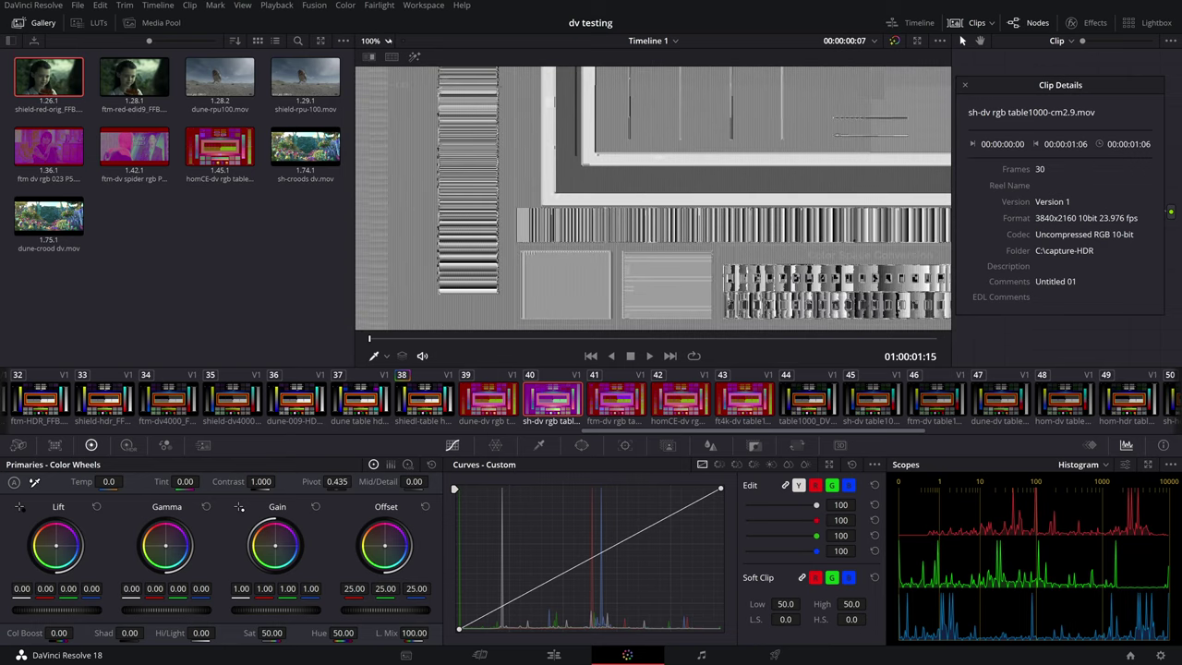
left_click(375, 41)
left_click(395, 160)
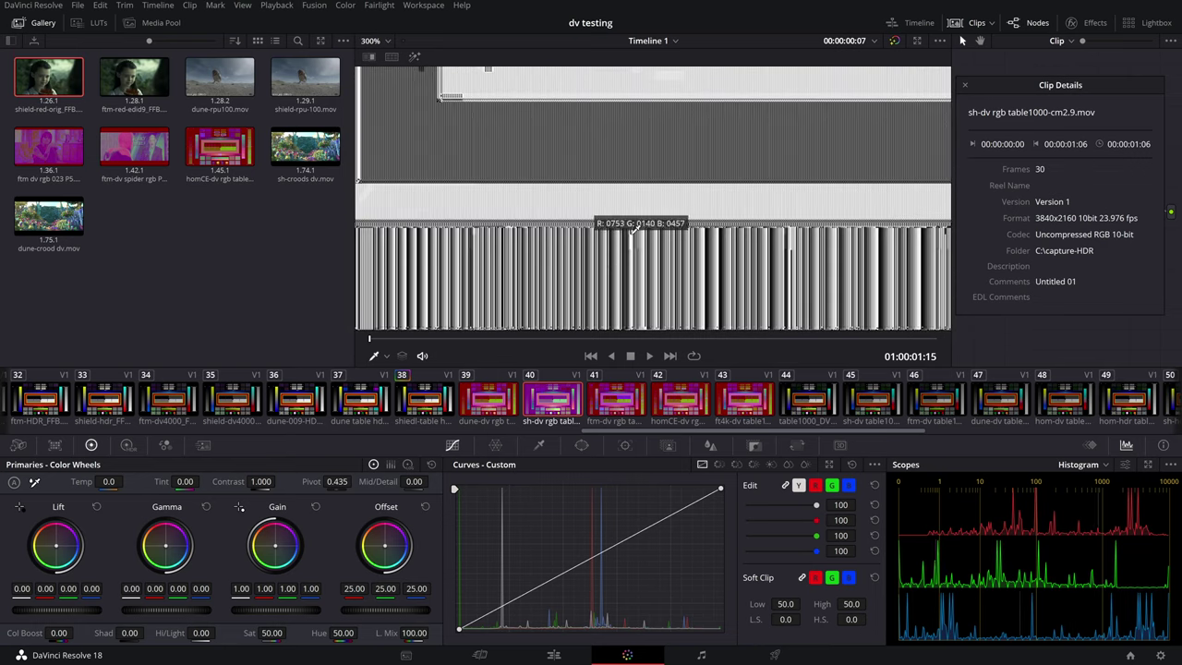
scroll(659, 264, "down", 3)
scroll(594, 206, "up", 5)
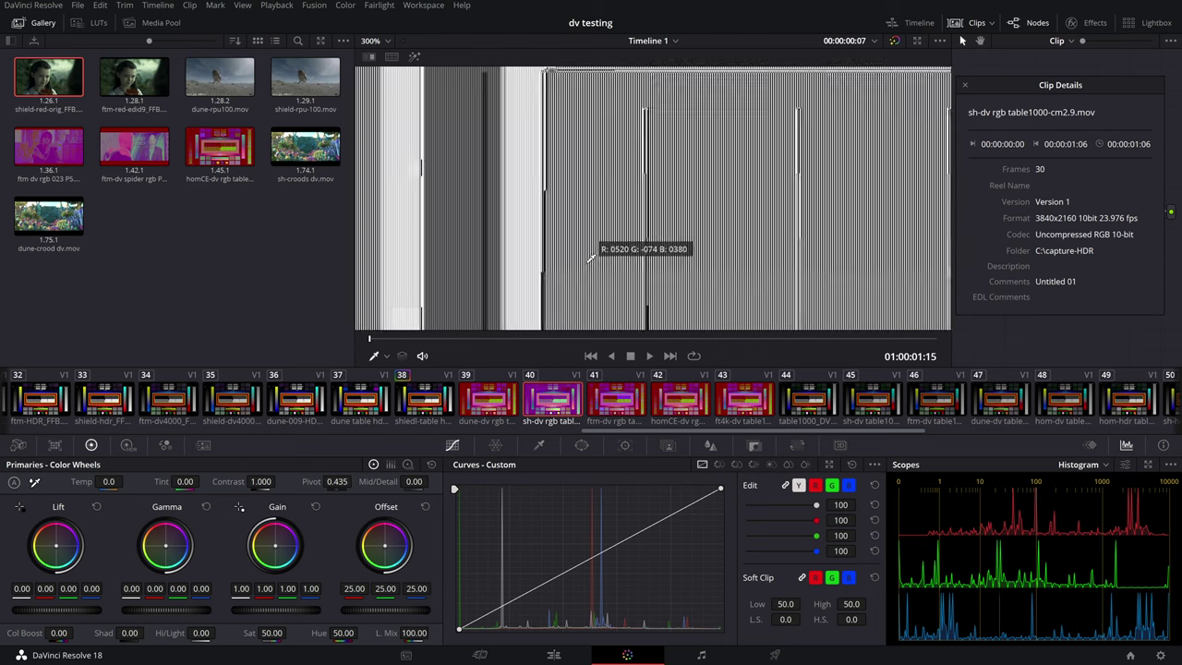
scroll(562, 279, "up", 5)
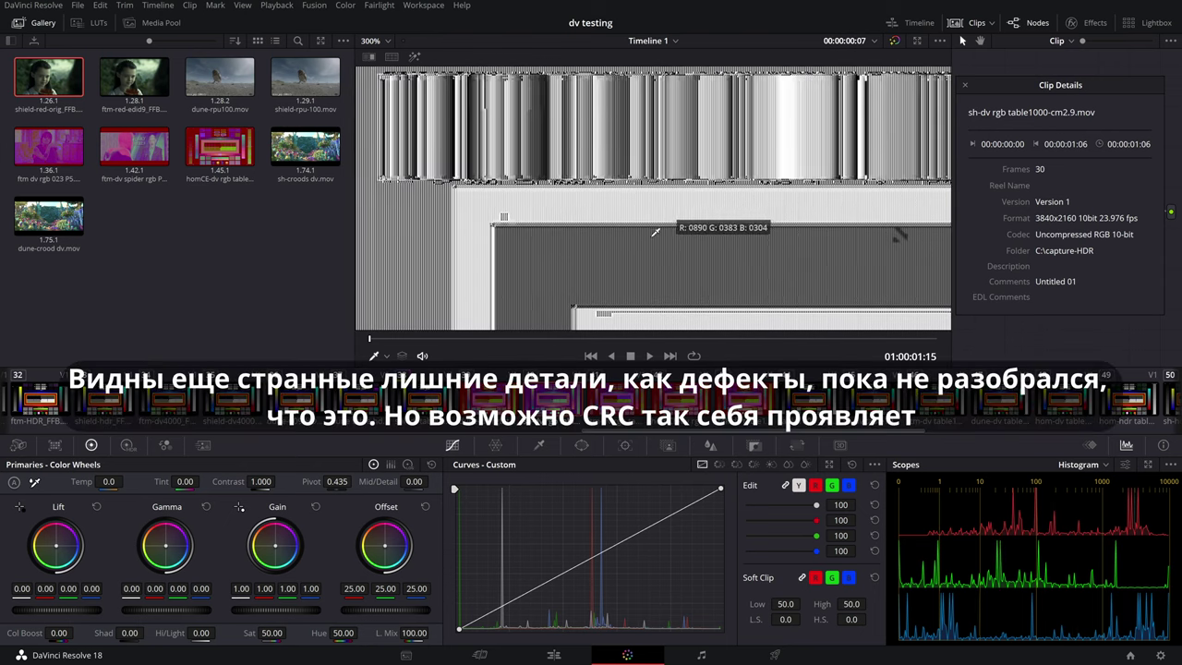
scroll(660, 243, "down", 2)
scroll(660, 243, "up", 1)
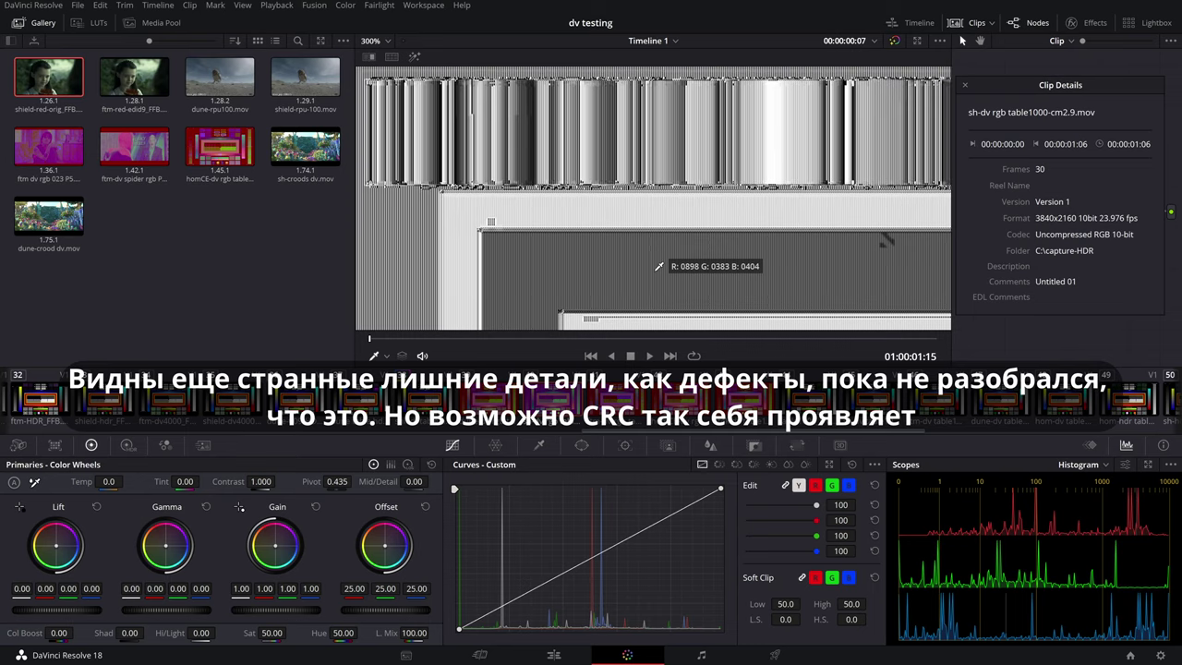
- Compare the upper-left frame corner and bar strip across RGB clips 39 to 42, returning to clip 39
key("Left")
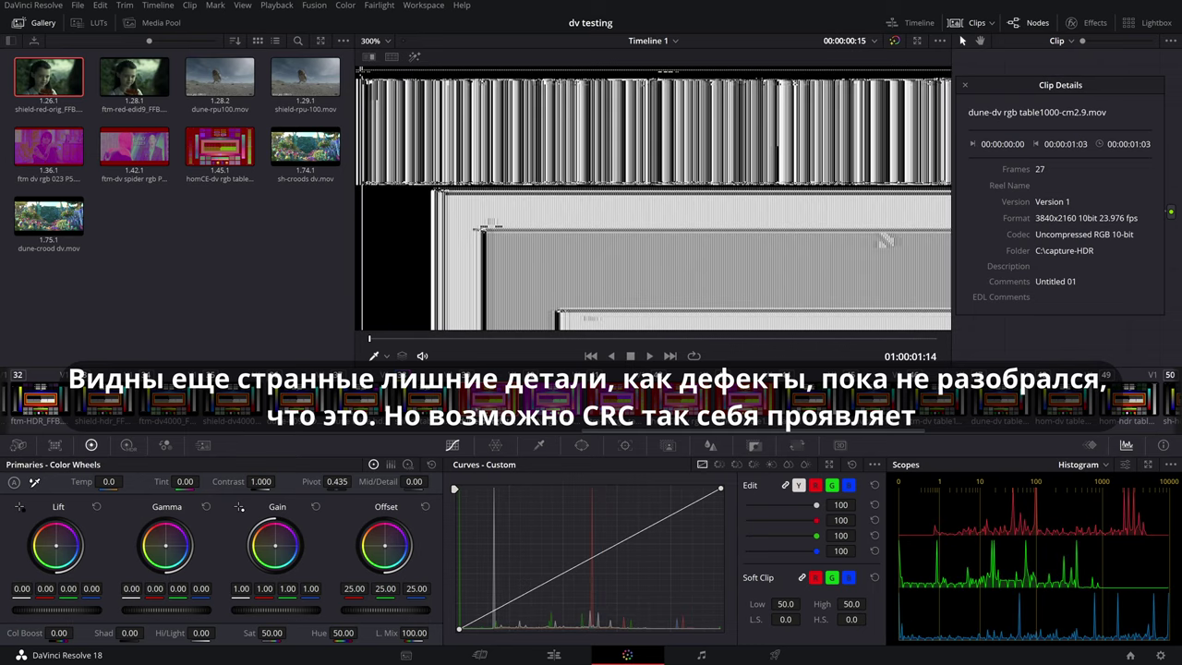
key("Right")
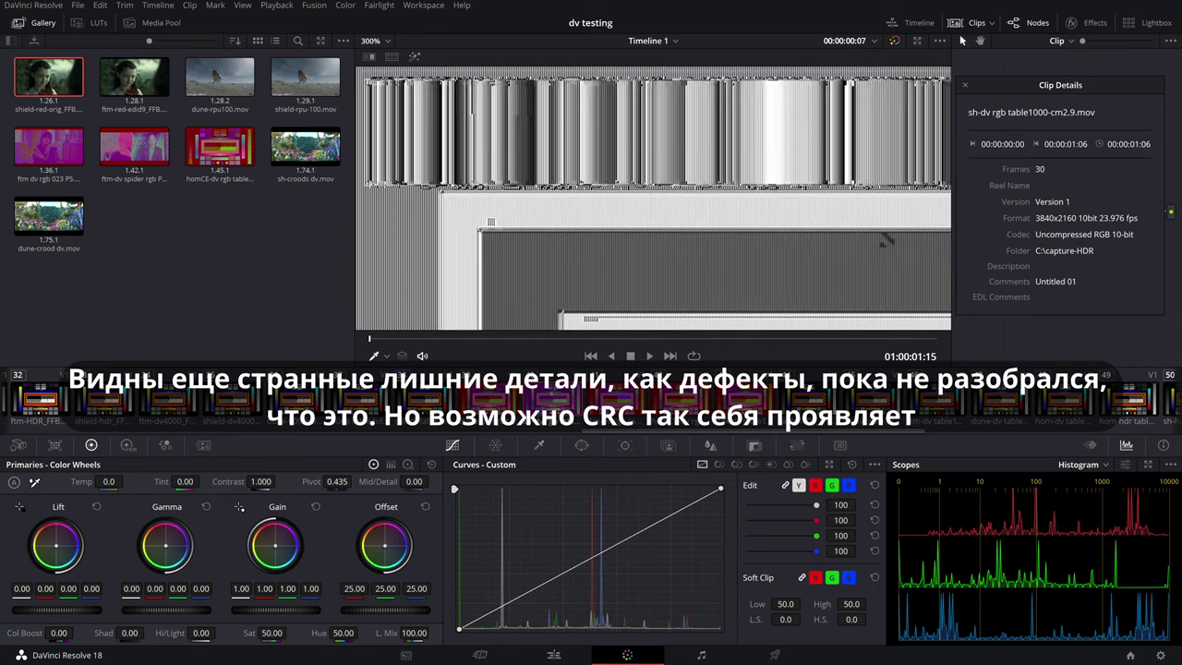
key("Right")
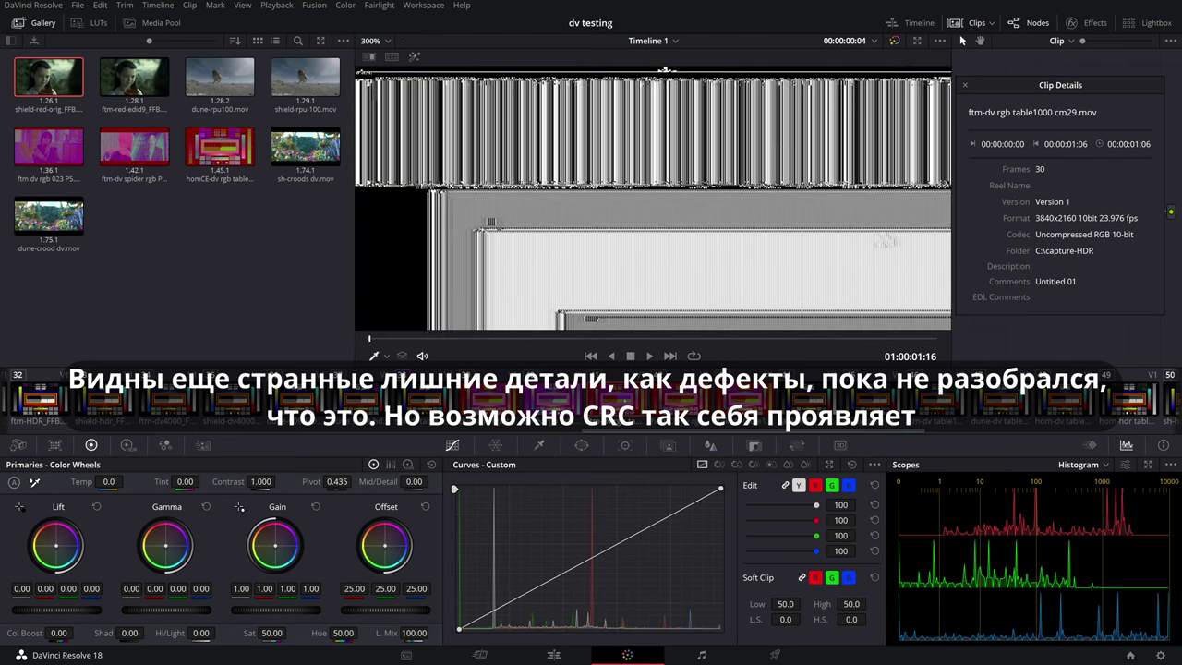
key("Right")
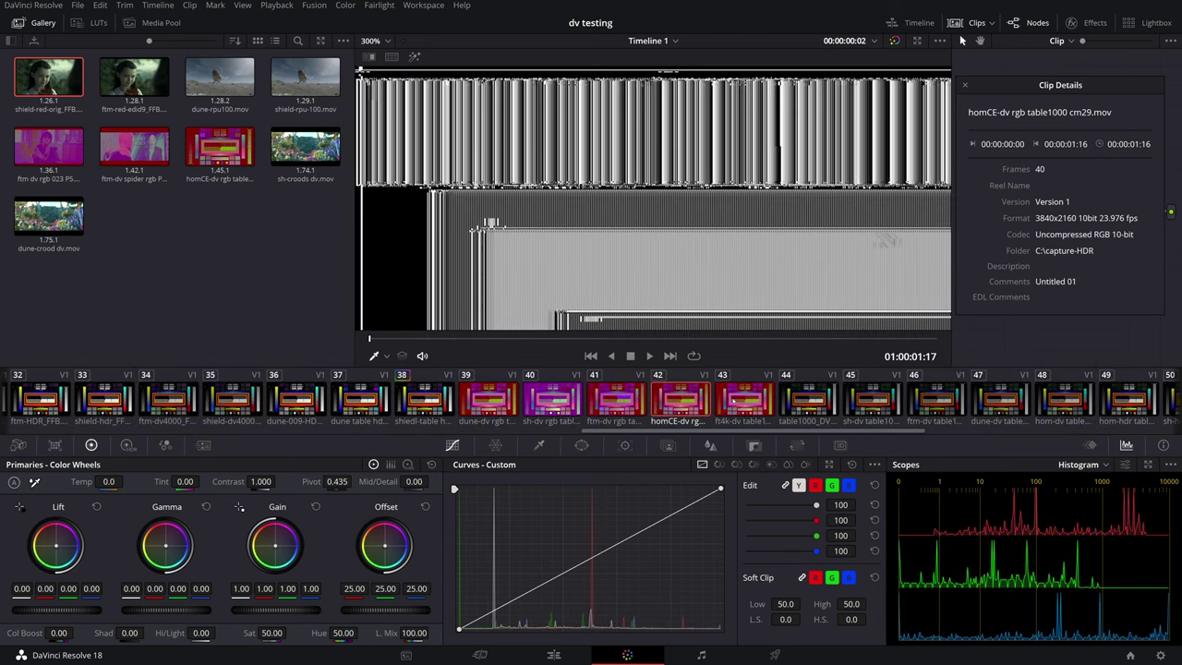
key("Left")
key("Left")
key("Left")
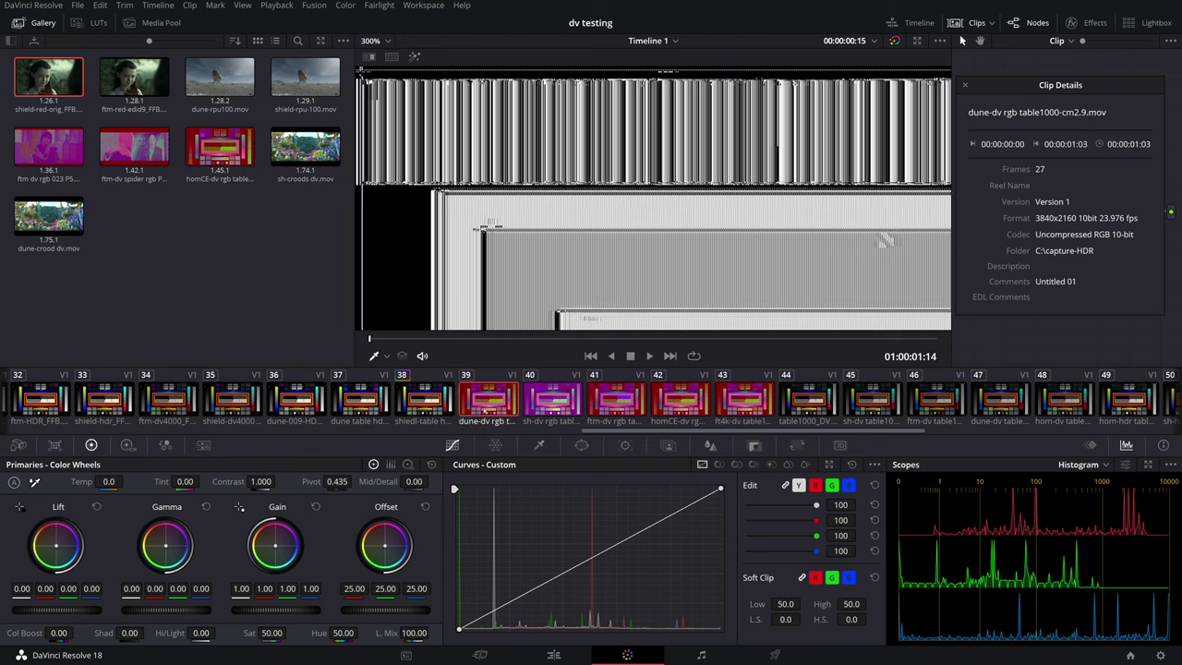
- Show the parade scope in a separate window and compare the color channels of RGB clips 39, 41, 42 and 43
left_click(1147, 466)
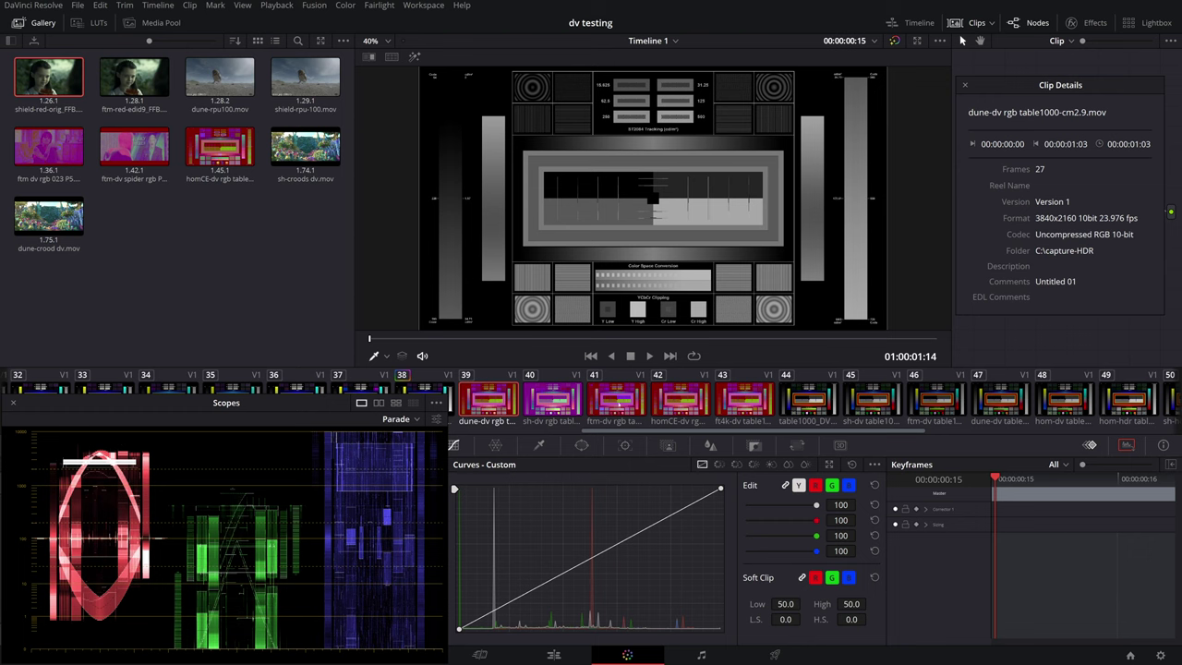
left_click(678, 404)
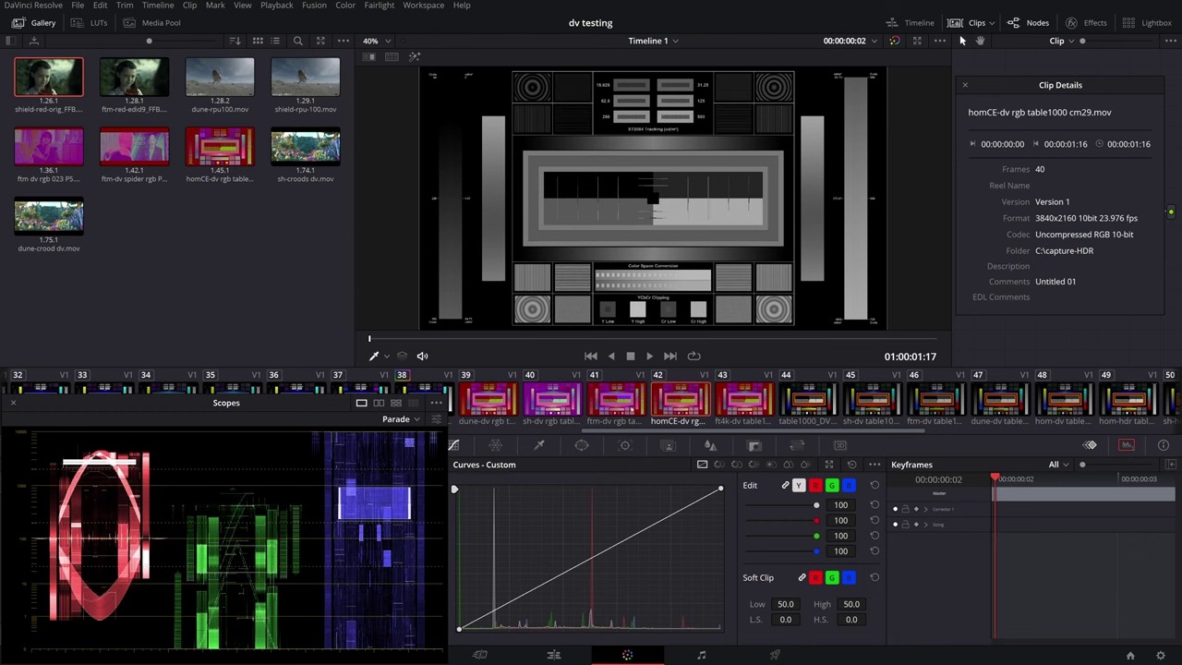
left_click(737, 403)
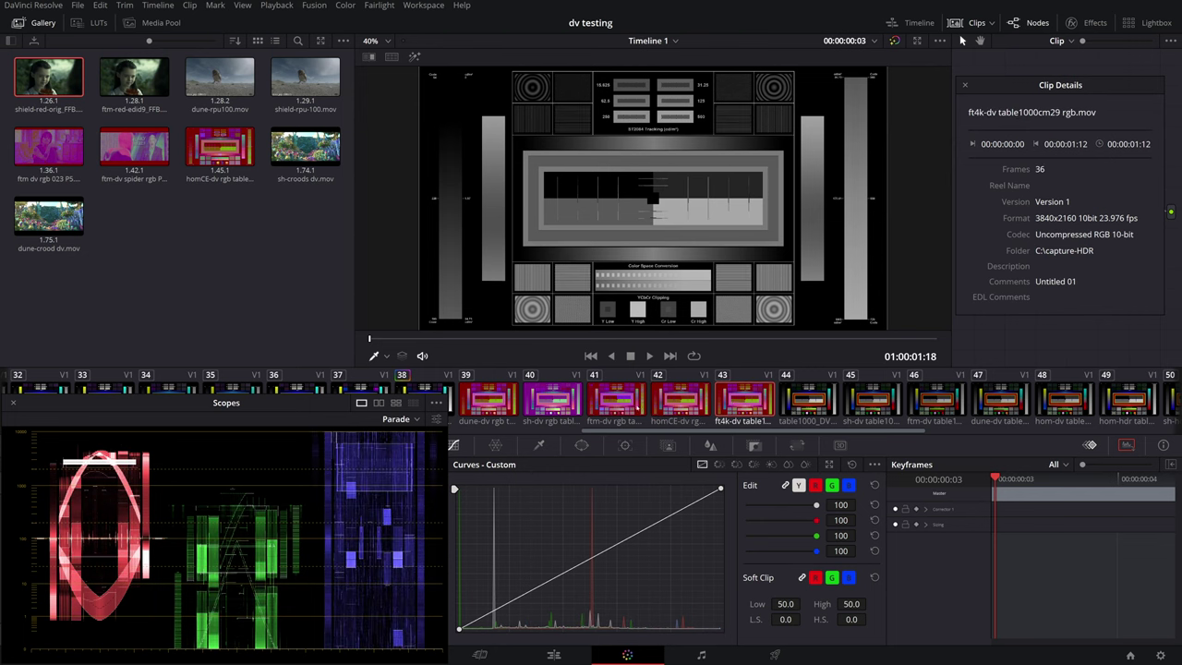
left_click(637, 406)
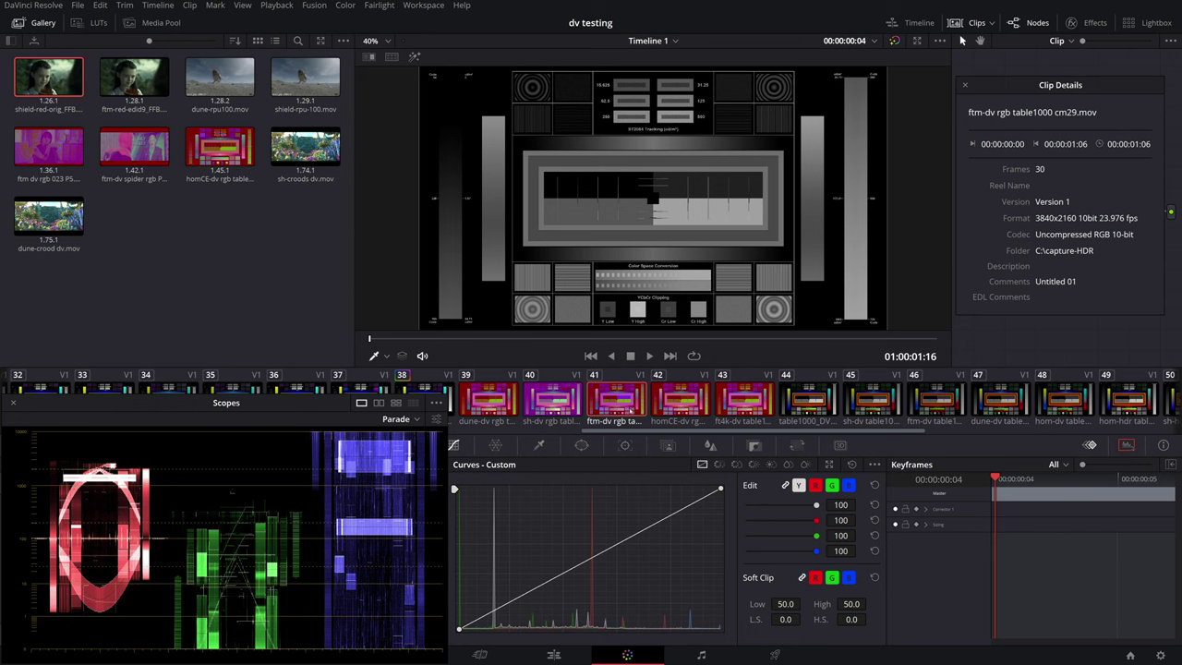
left_click(488, 403)
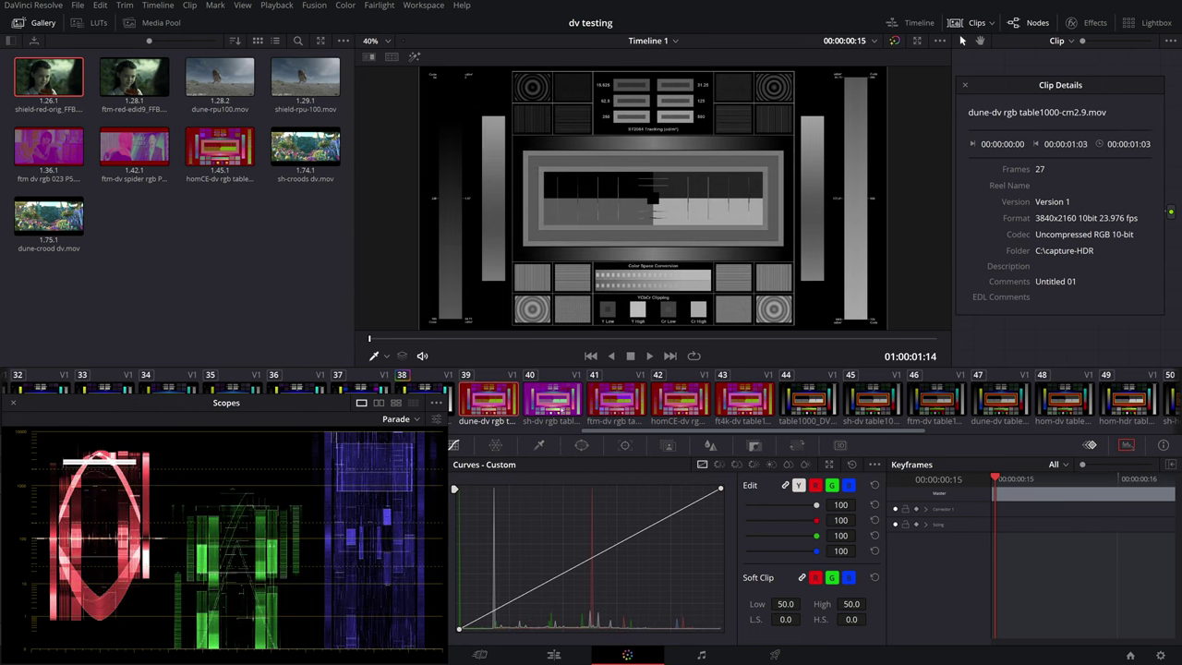
left_click(677, 402)
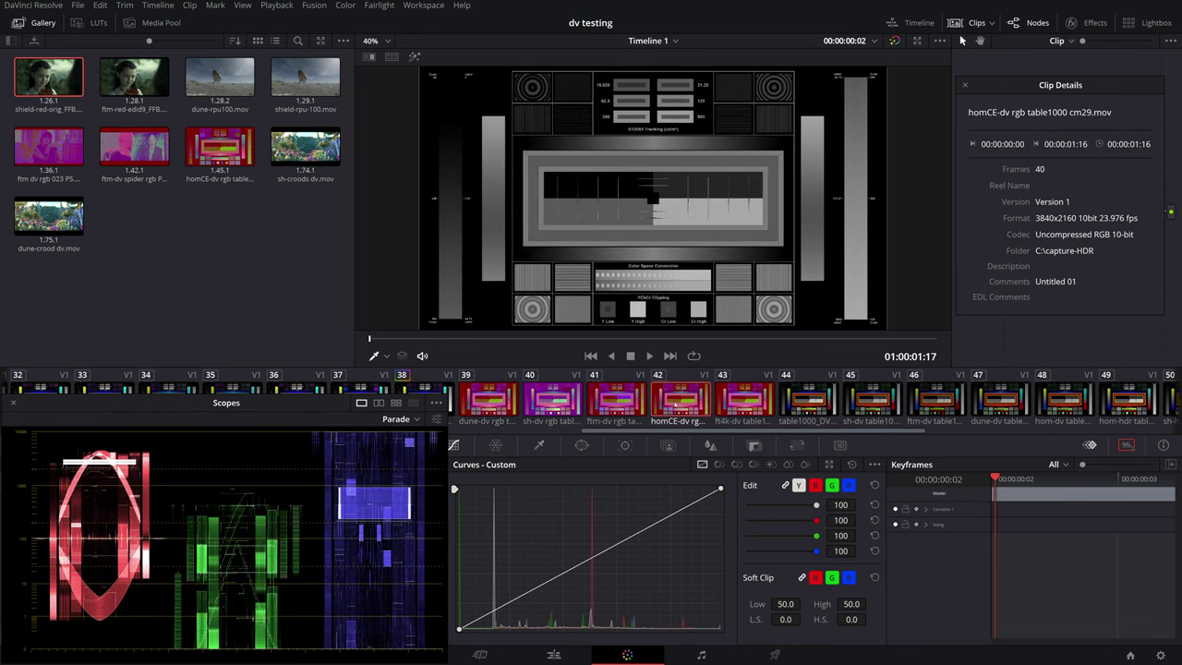
left_click(729, 414)
left_click(639, 406)
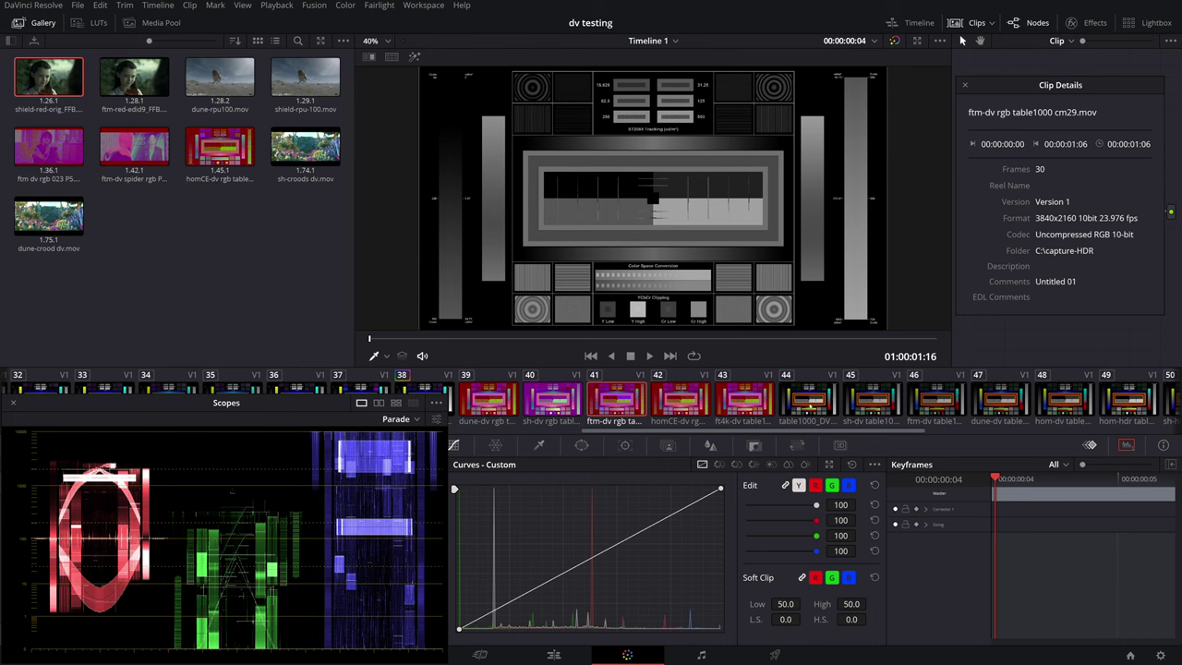
- Compare the parade of source clip 44 with RGB clips 39 and 41
left_click(808, 404)
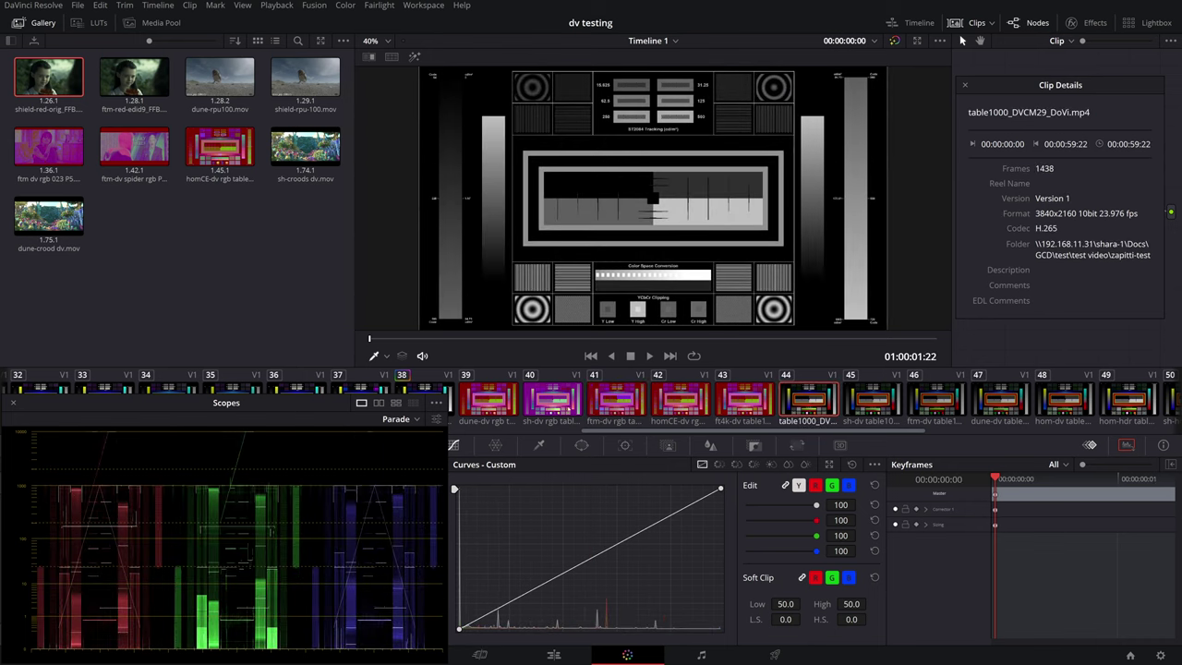
left_click(490, 402)
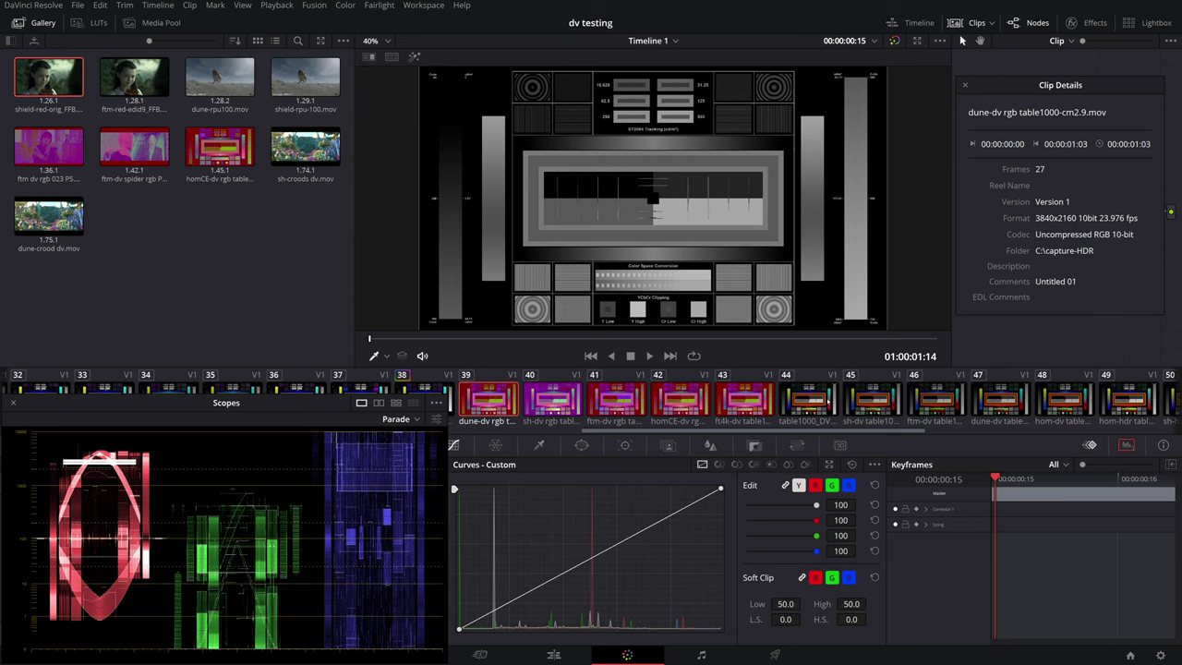
left_click(808, 403)
left_click(611, 399)
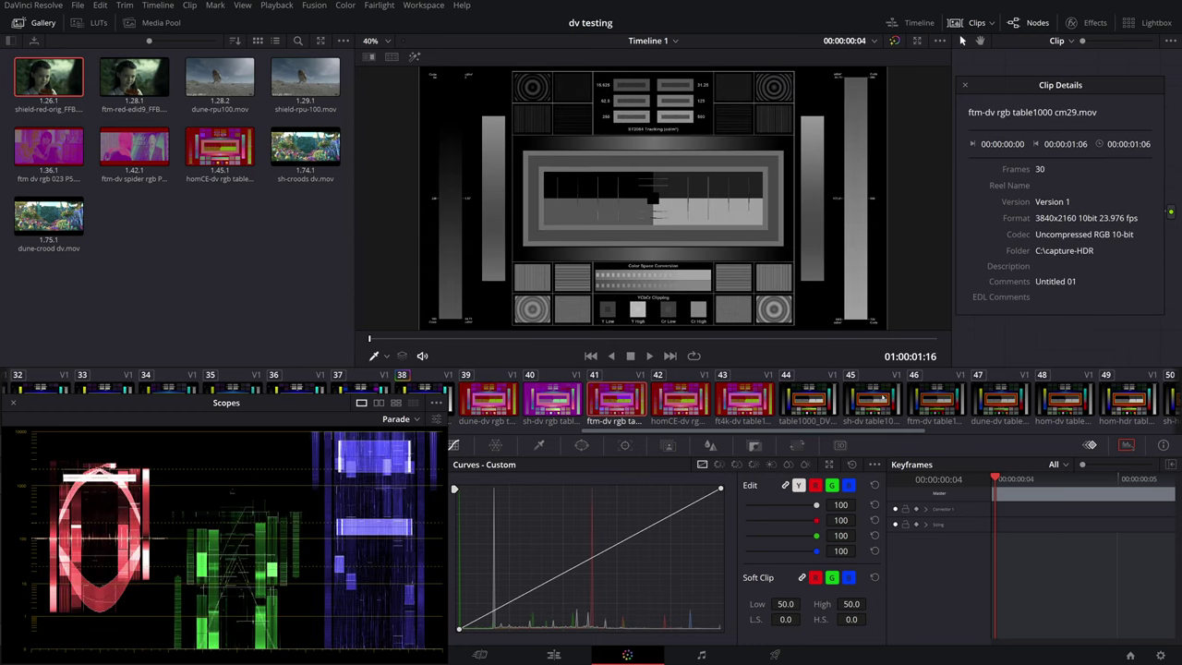
- Compare the parade of LLDV clips 45, 46 and 47 with RGB clips 41 and 39
left_click(883, 398)
left_click(951, 395)
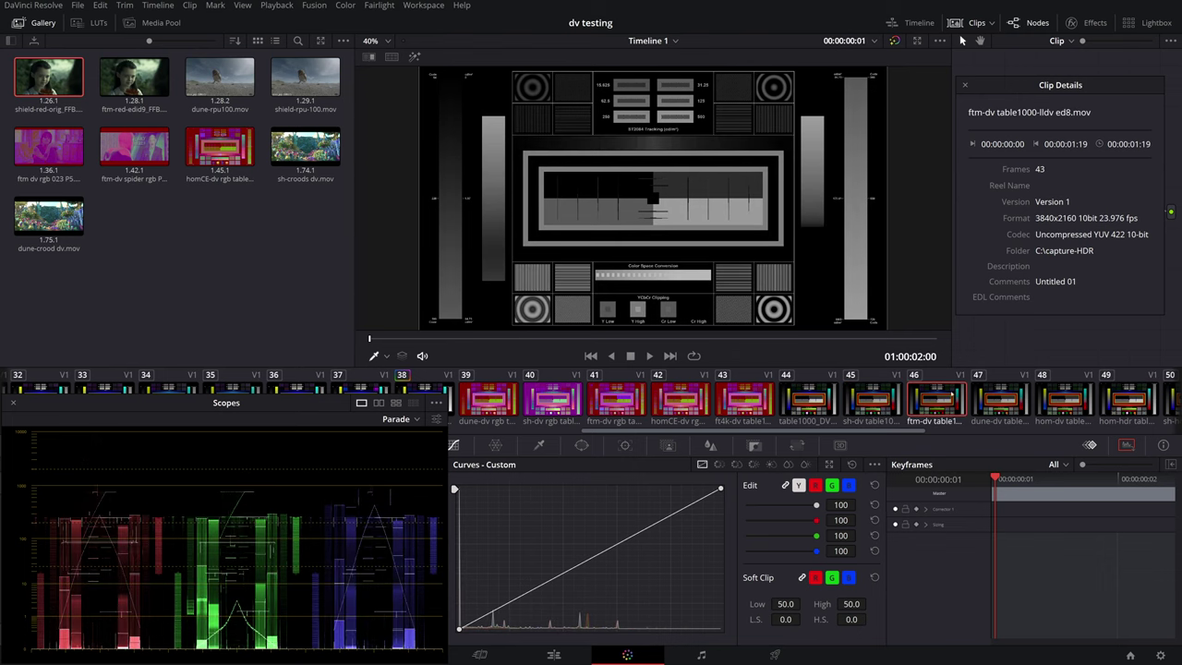
left_click(632, 406)
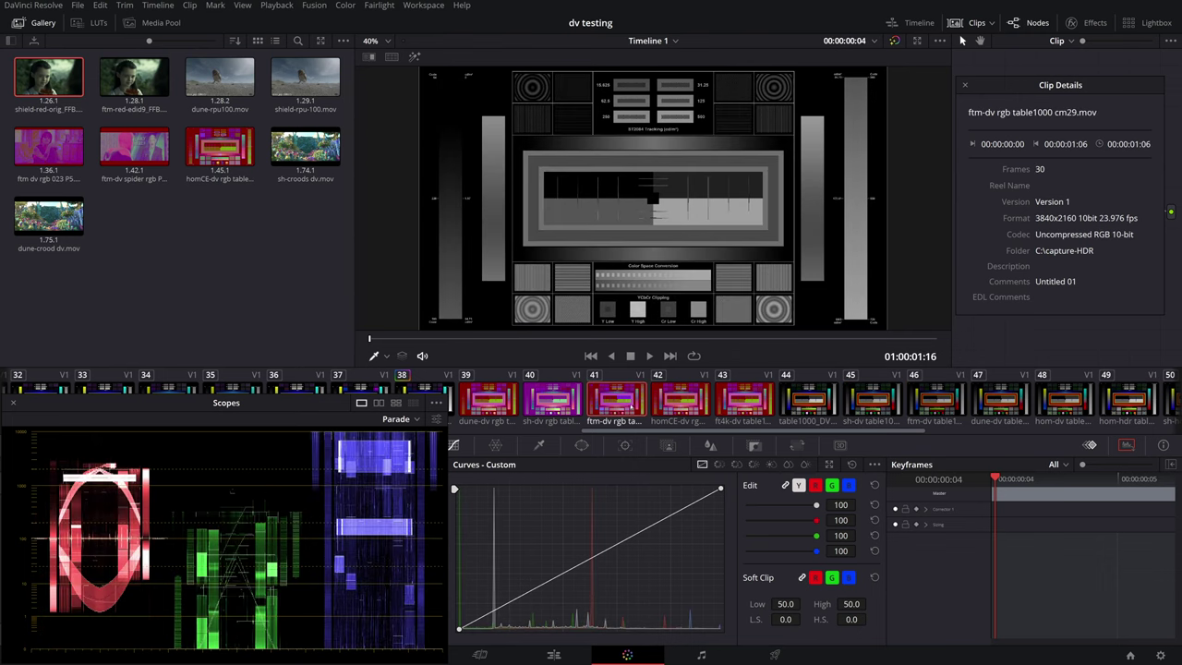
left_click(1000, 399)
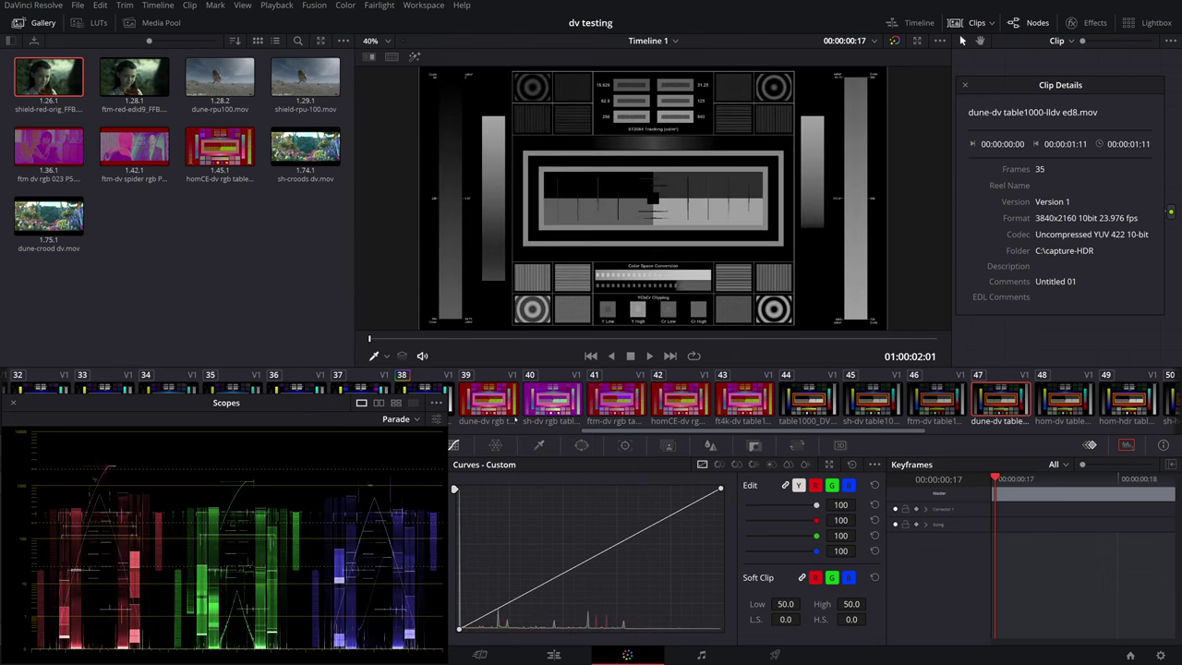
left_click(489, 403)
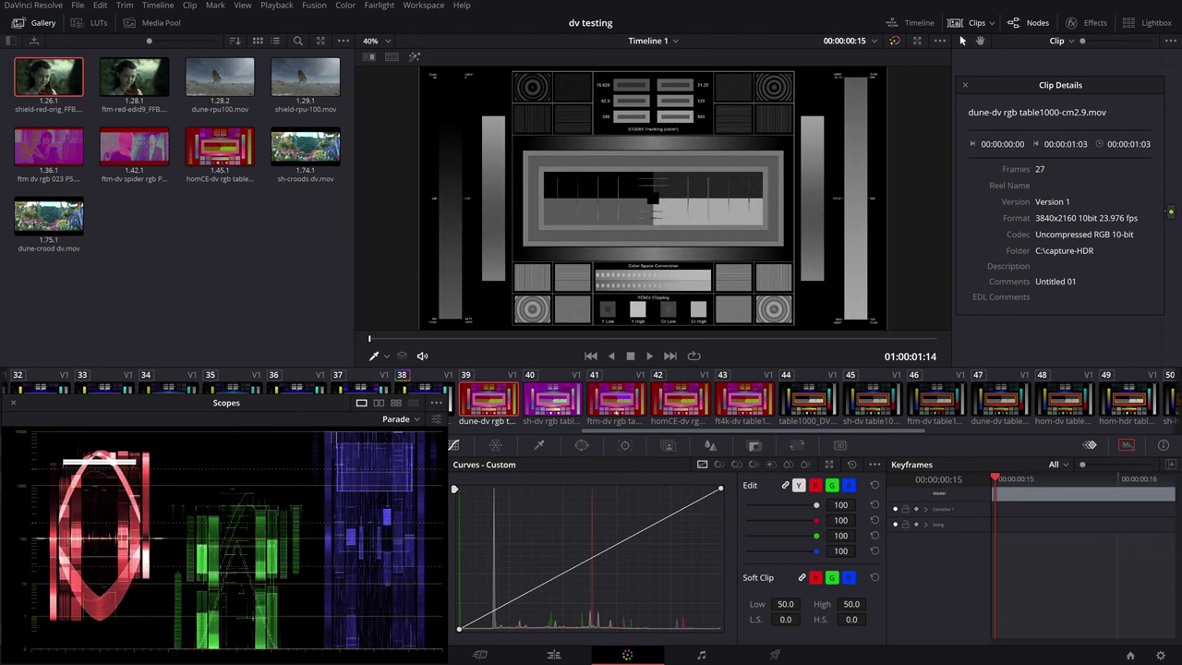
- Check the parade of RGB clips 41, 42 and 40, and compare clip 40 with LLDV clip 45
left_click(615, 406)
left_click(677, 403)
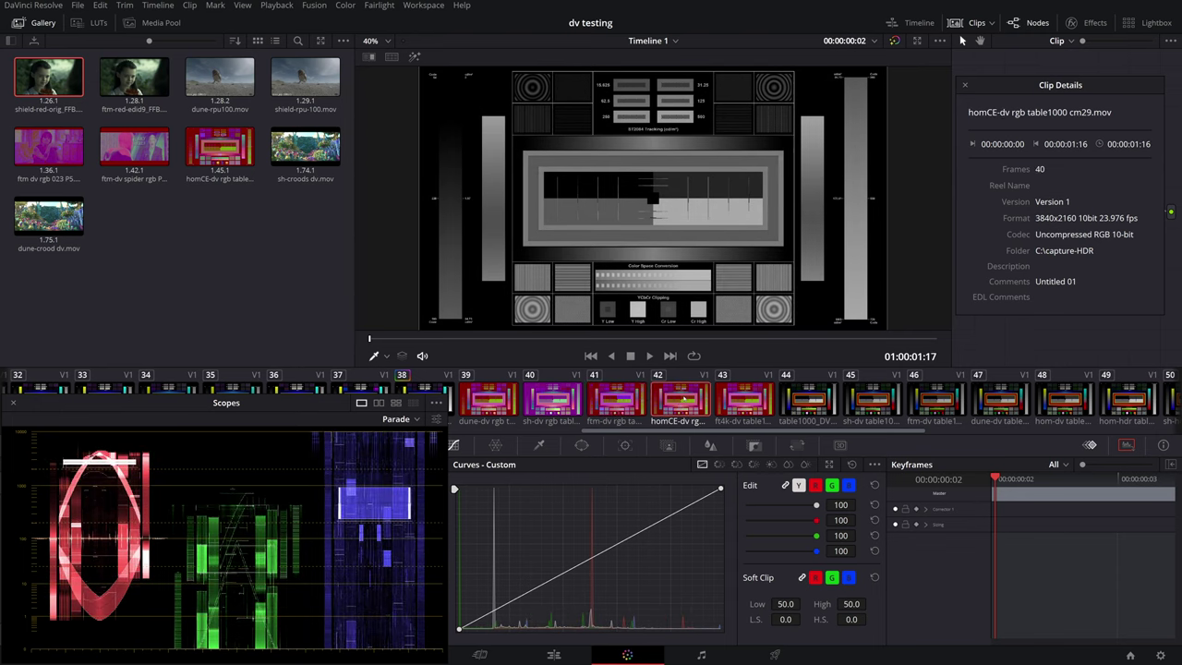
left_click(639, 400)
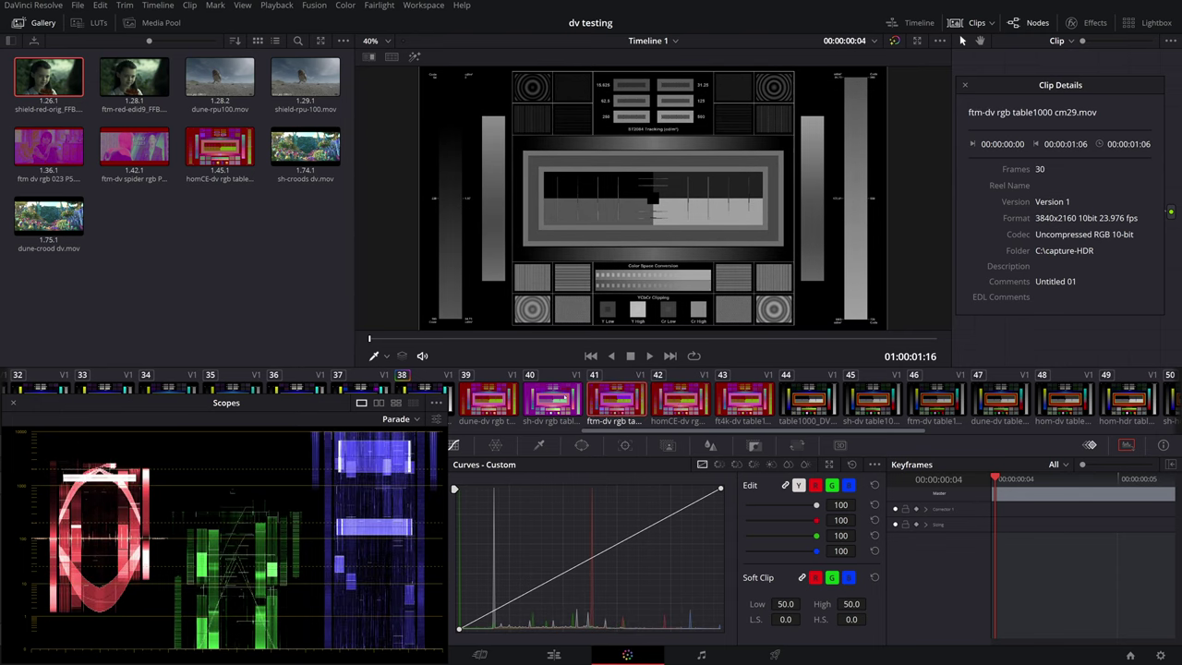
left_click(565, 399)
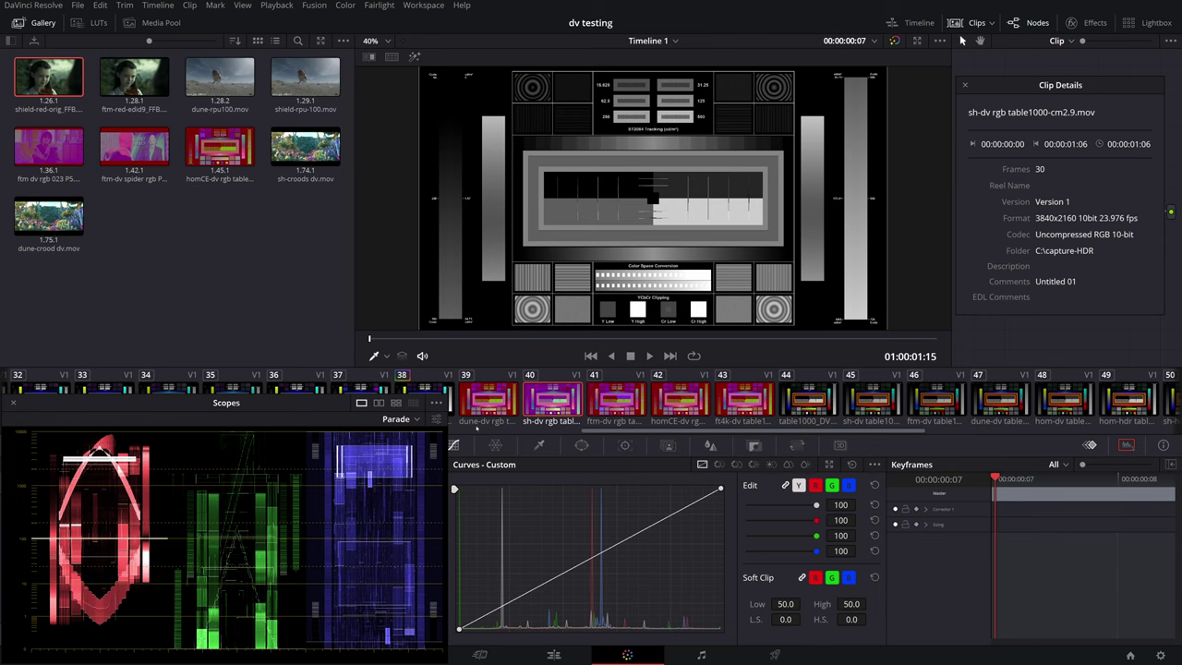
left_click(874, 401)
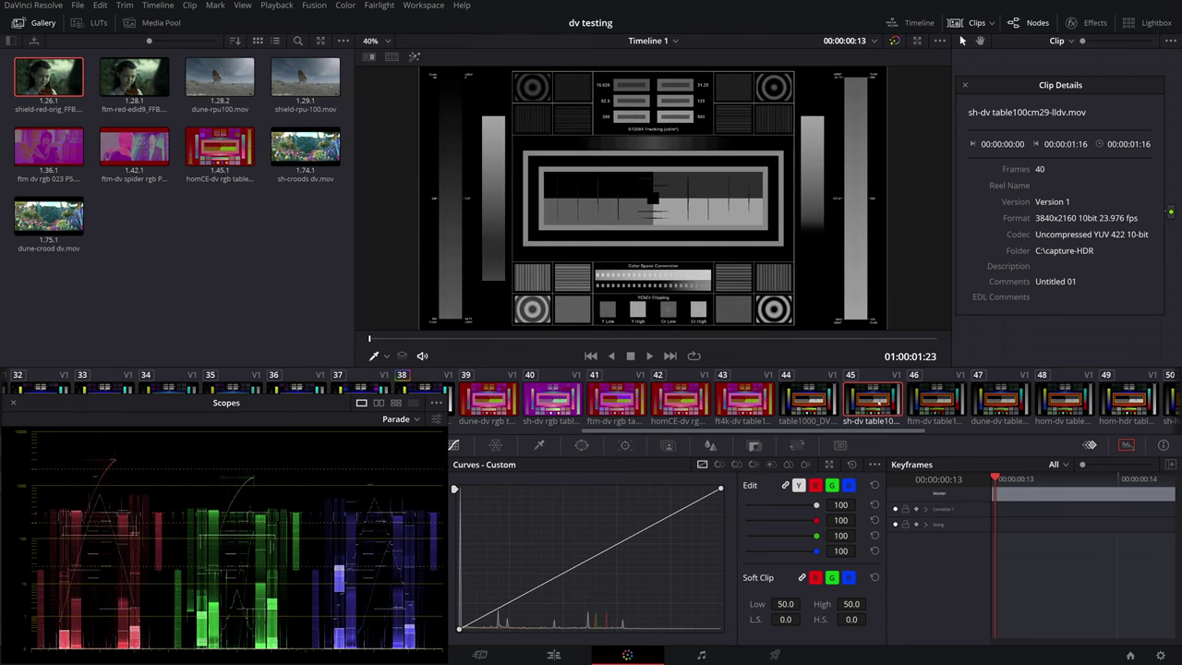
- Compare the parade of RGB clip 40 against LLDV clip 45 once more
left_click(552, 399)
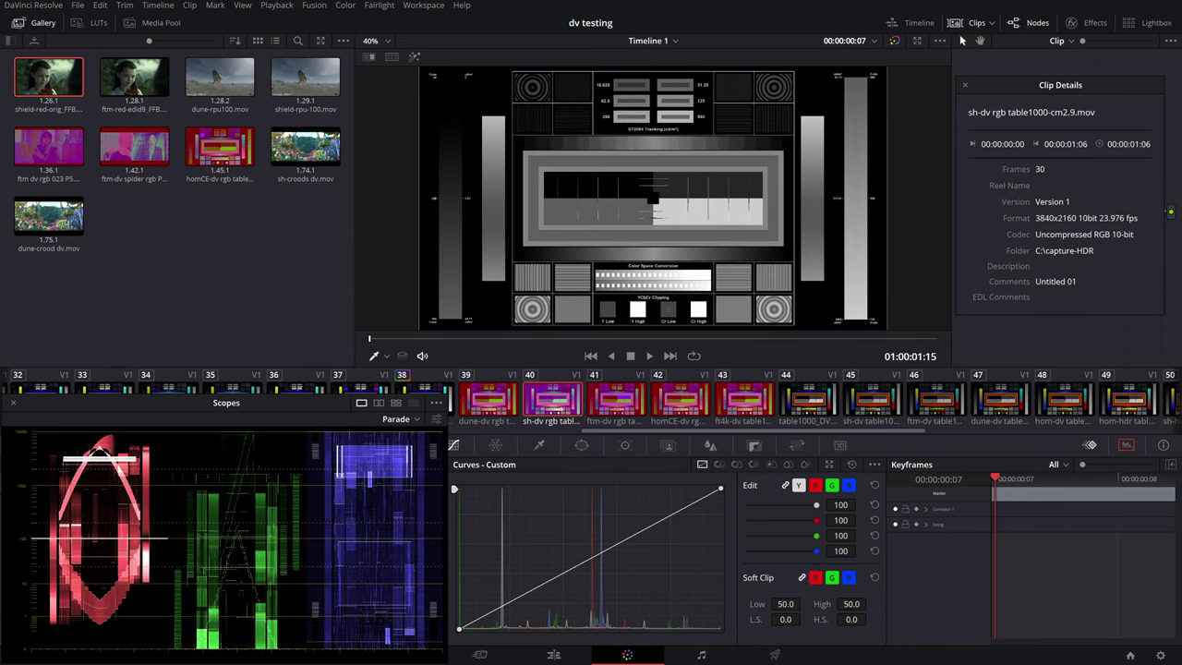
left_click(873, 404)
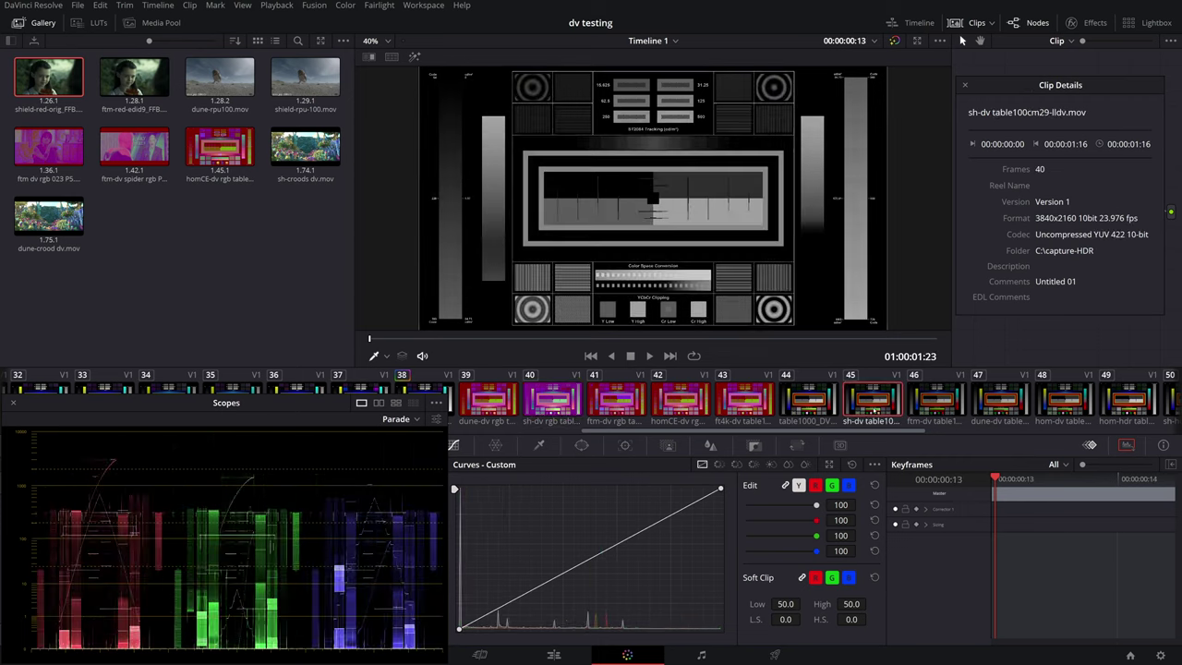
left_click(553, 399)
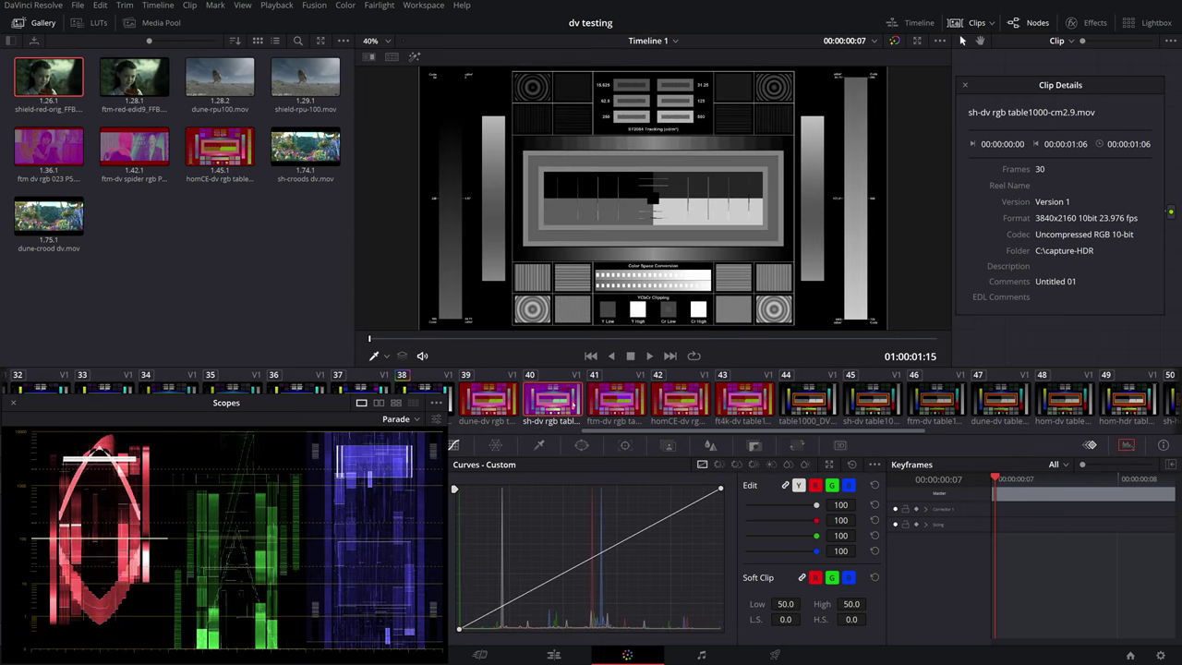
- Compare the parade of RGB clip 41 with RGB clip 40, channel by channel
left_click(606, 407)
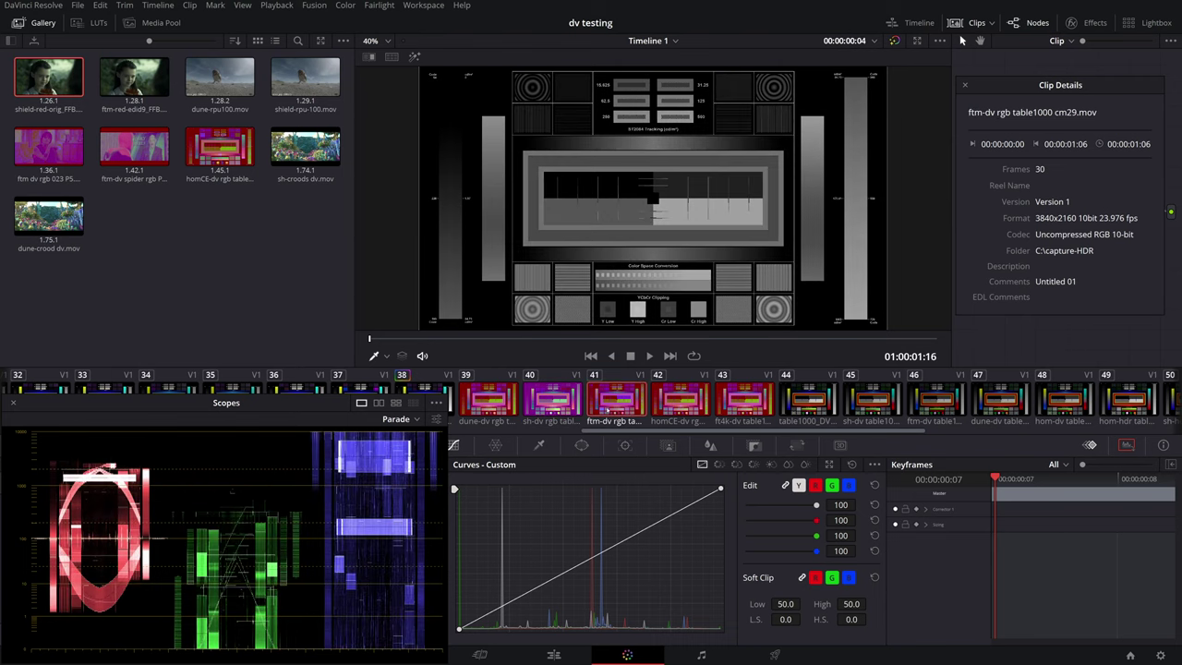
left_click(552, 398)
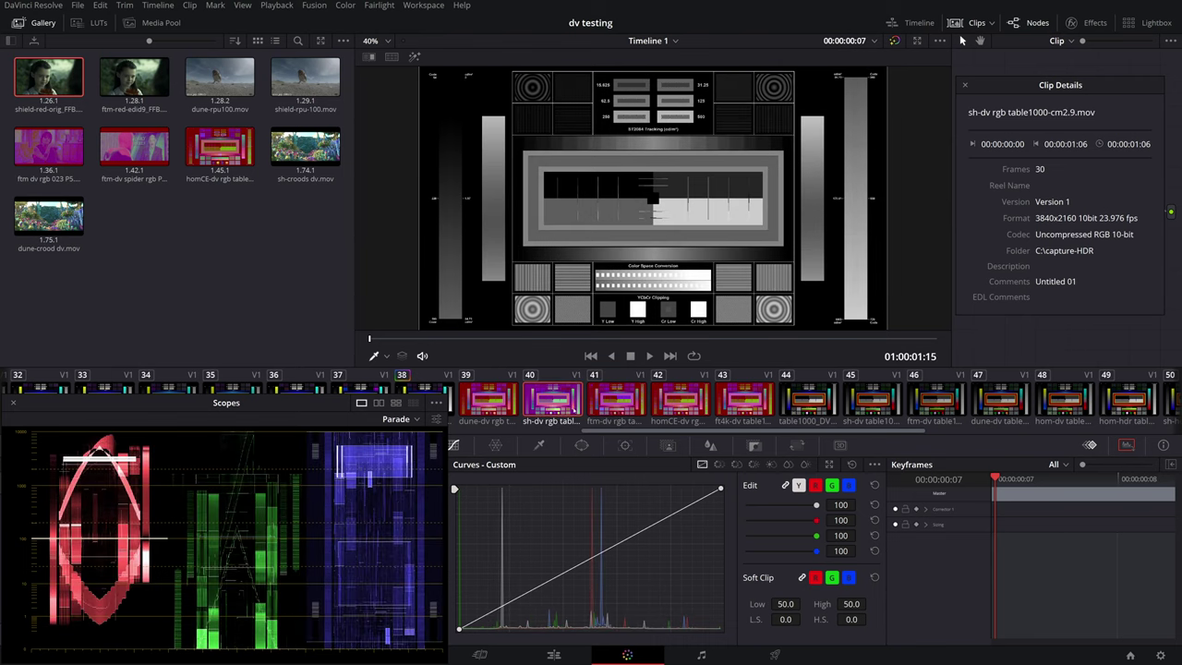
left_click(611, 403)
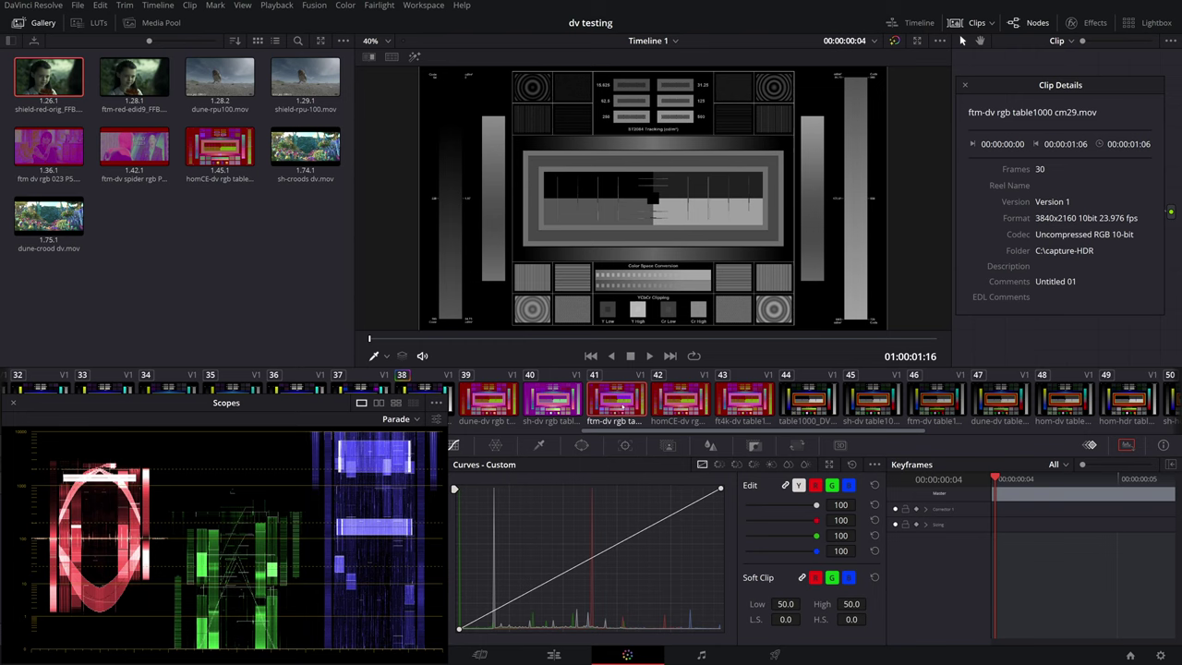
left_click(570, 399)
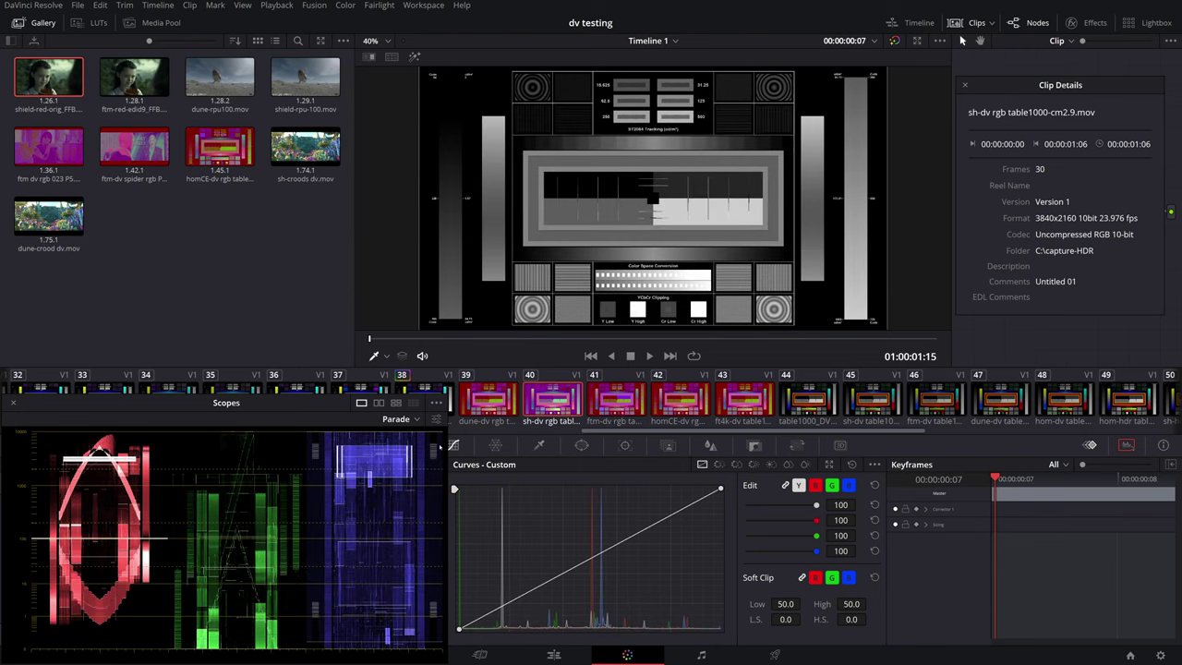
- Compare the parade of RGB clip 39 with clips 40, 41, 42 and 43, ending on clip 39
left_click(479, 415)
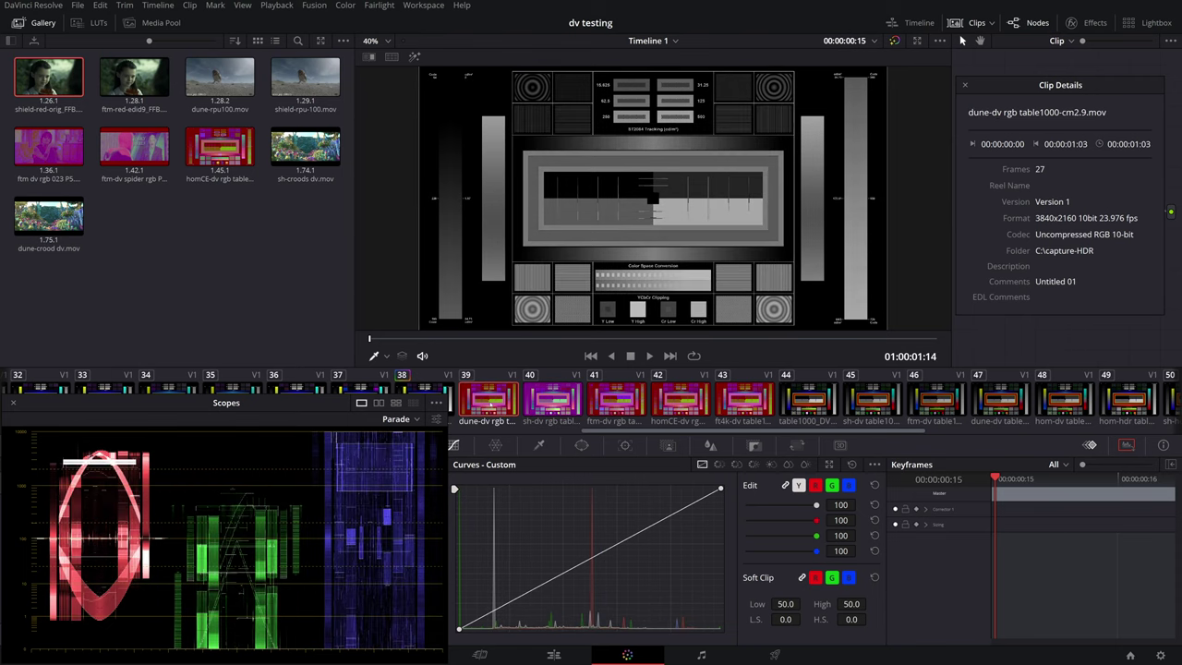
left_click(552, 403)
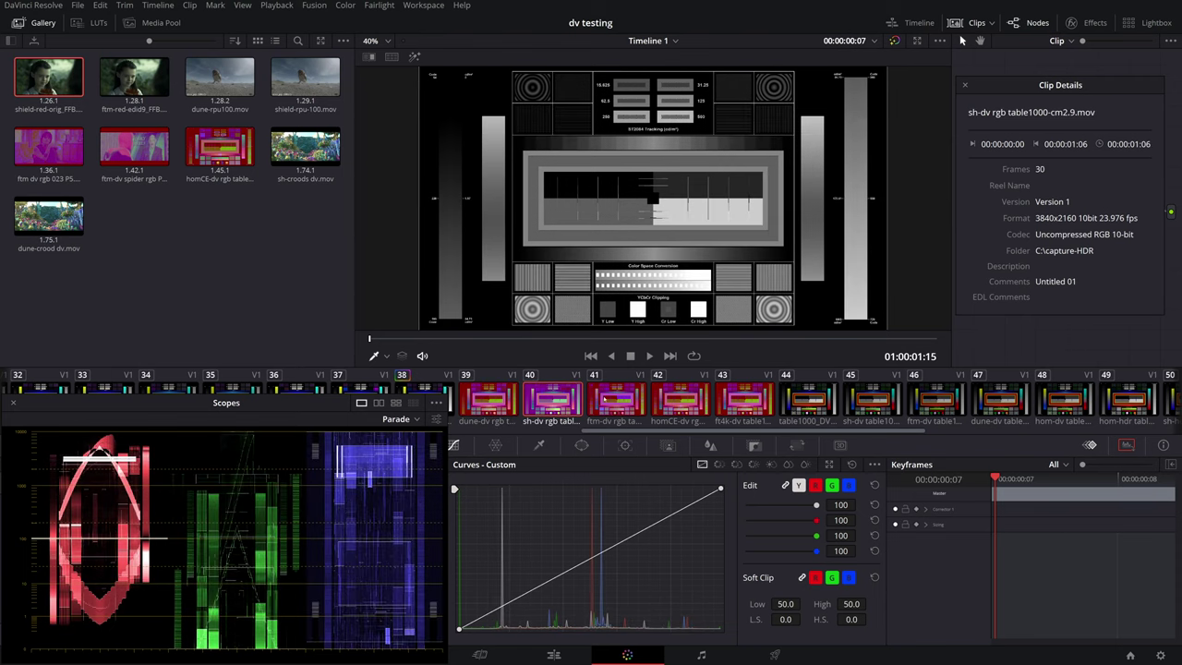
left_click(604, 399)
left_click(676, 412)
left_click(743, 402)
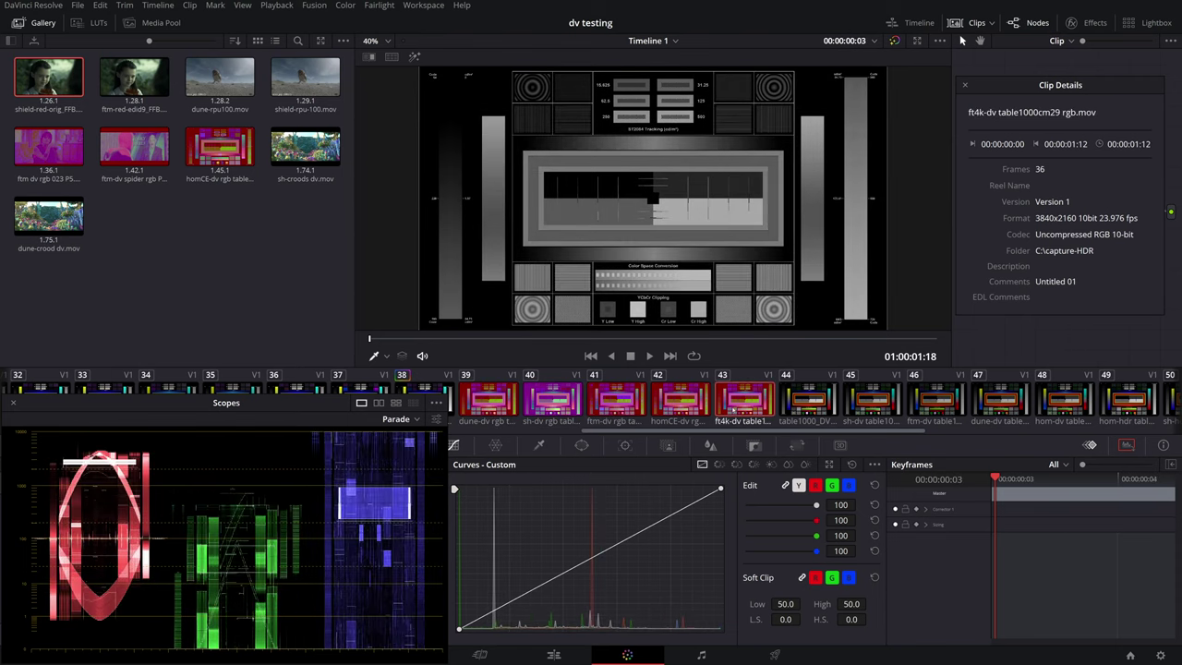
left_click(488, 402)
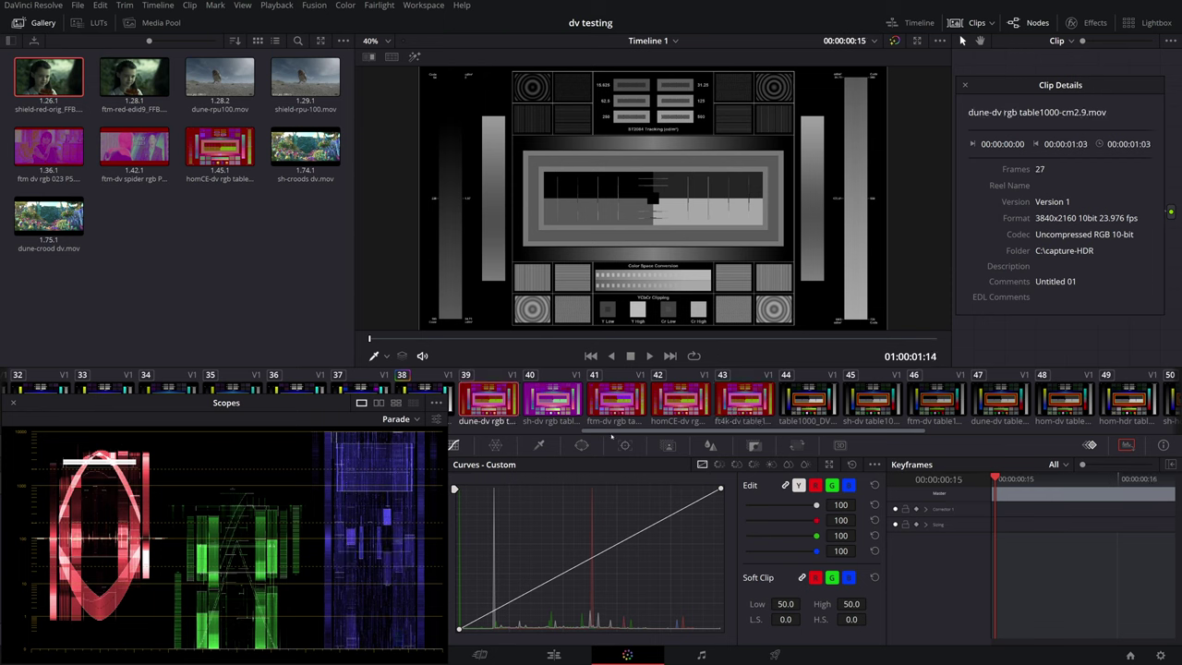
- Narrow the gallery to widen the viewer and display RGB clip 52, sh-dv rgb baby P5.mov
left_click_drag(621, 433, 837, 451)
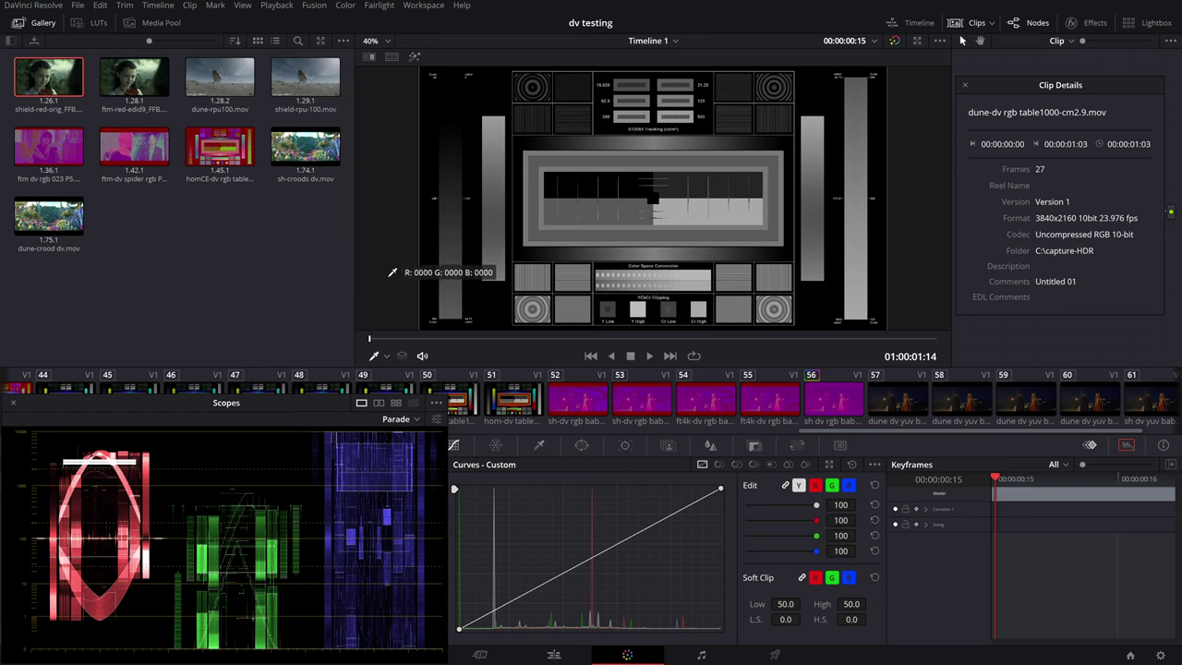
left_click_drag(354, 290, 205, 307)
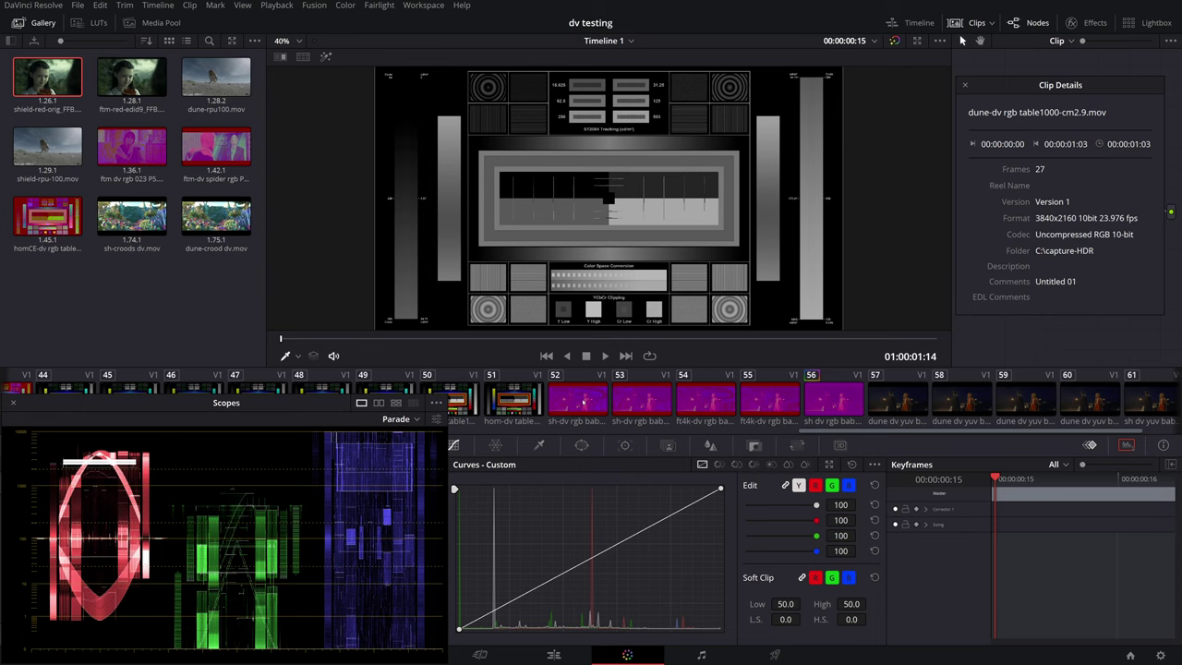
left_click(595, 413)
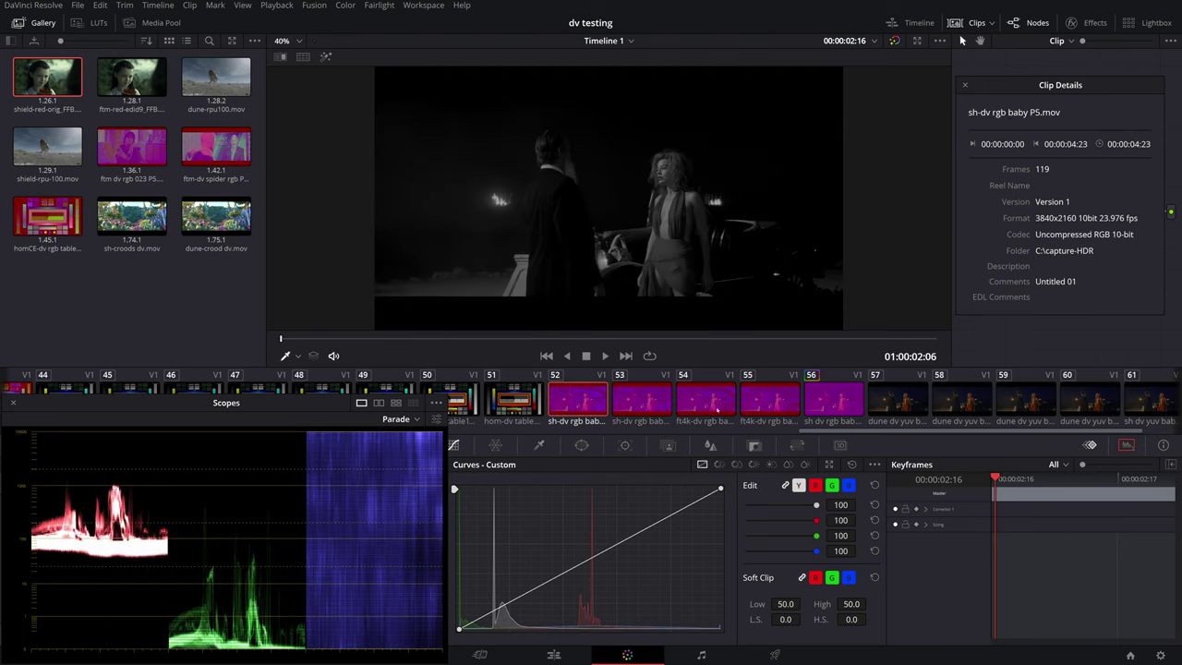
- Compare the single-channel image and parade of RGB baby P5 clips 54 and 52
left_click(712, 409)
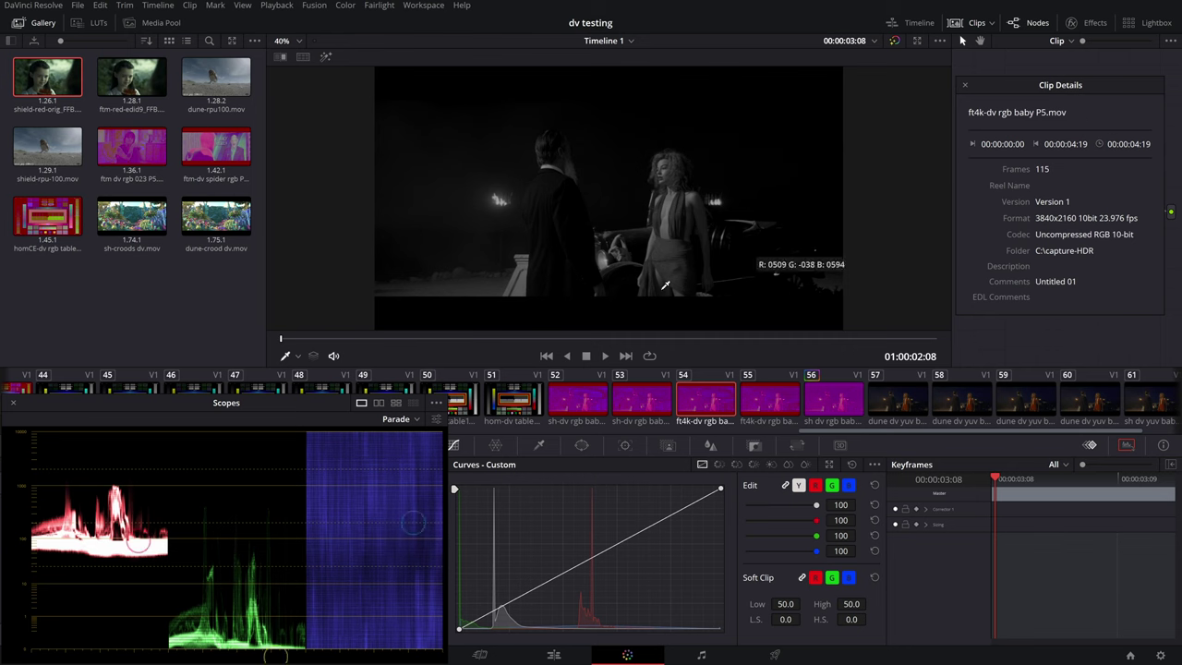
left_click(578, 400)
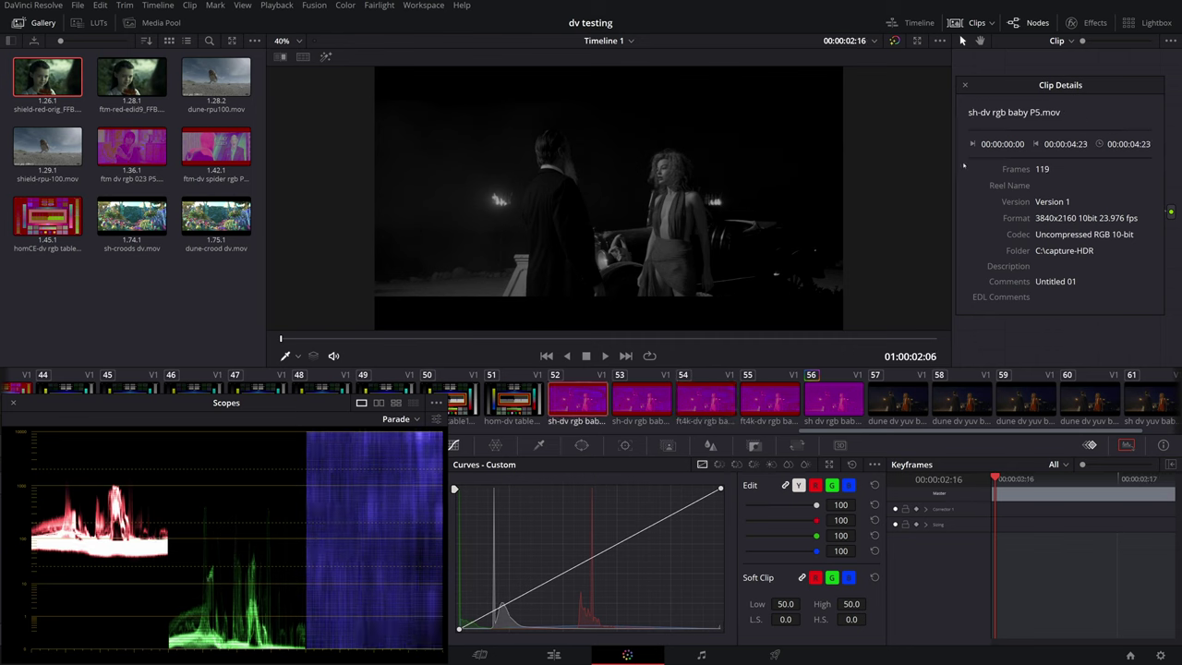
left_click(704, 413)
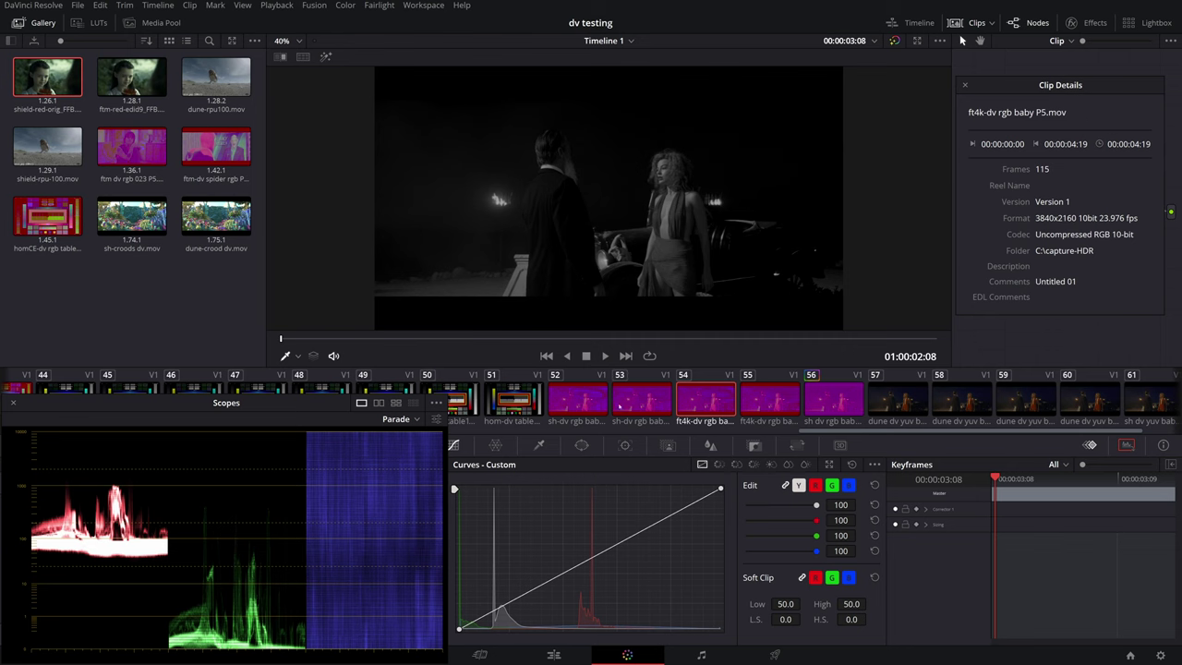
left_click(578, 401)
- Set the viewer to show all color channels together for clip 52
left_click(939, 41)
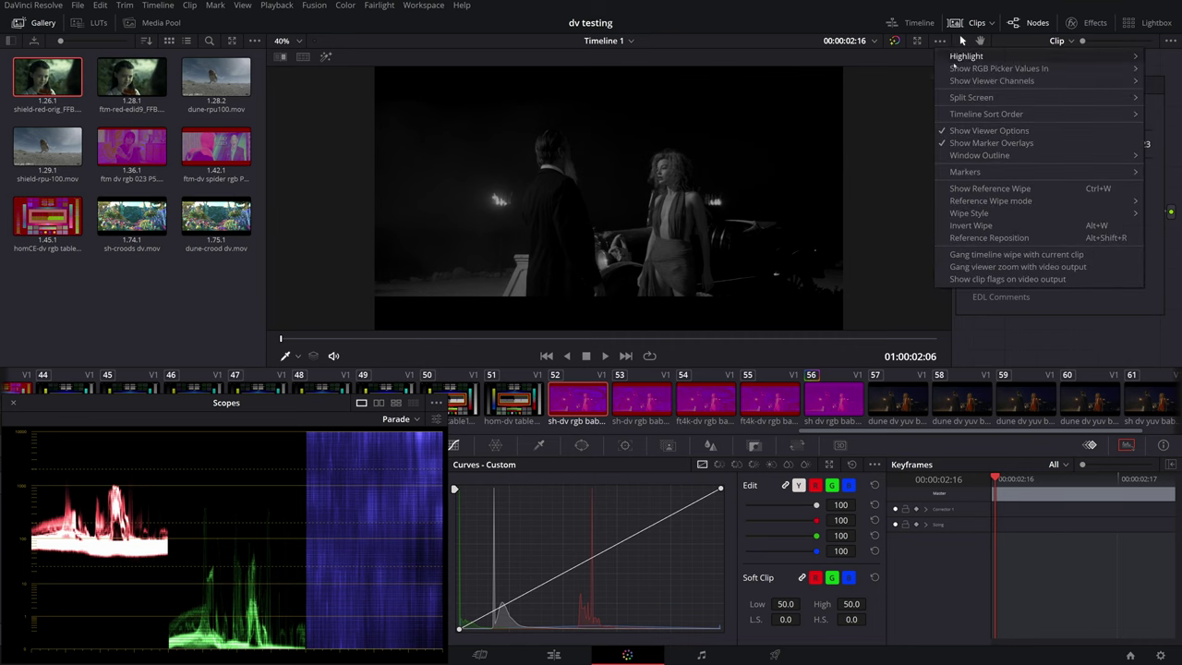
mouse_move(992, 81)
left_click(820, 81)
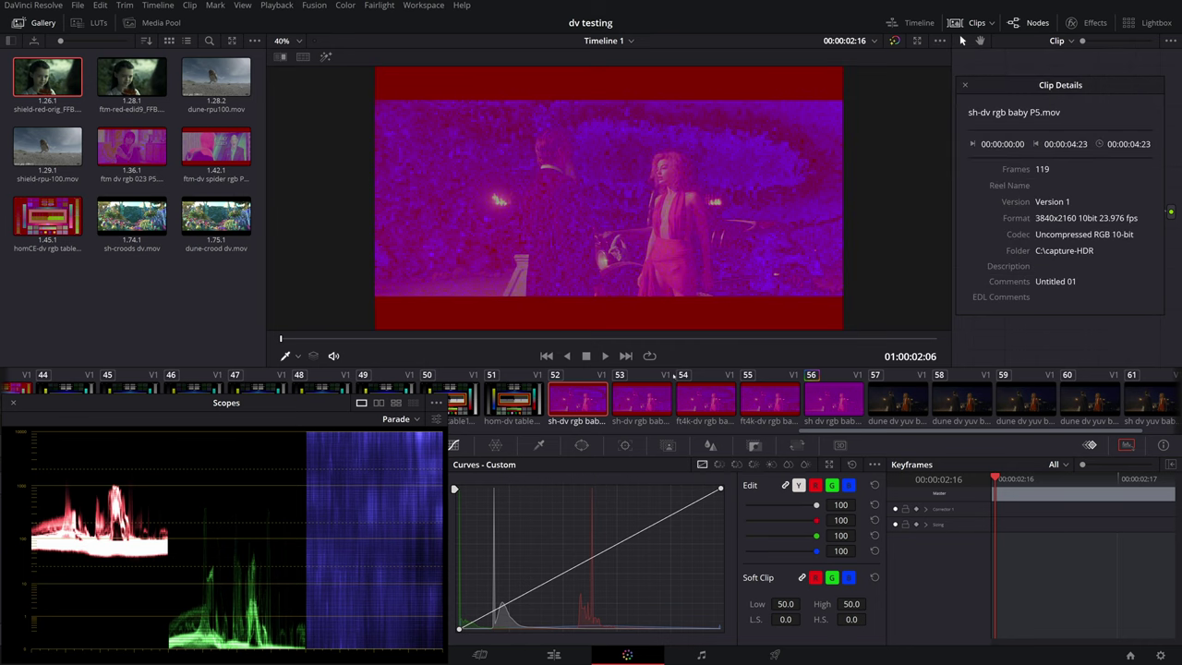
- Compare the full-color image and parade of the baby P5 captures in clips 54 and 52
left_click(688, 402)
left_click(595, 409)
left_click(690, 411)
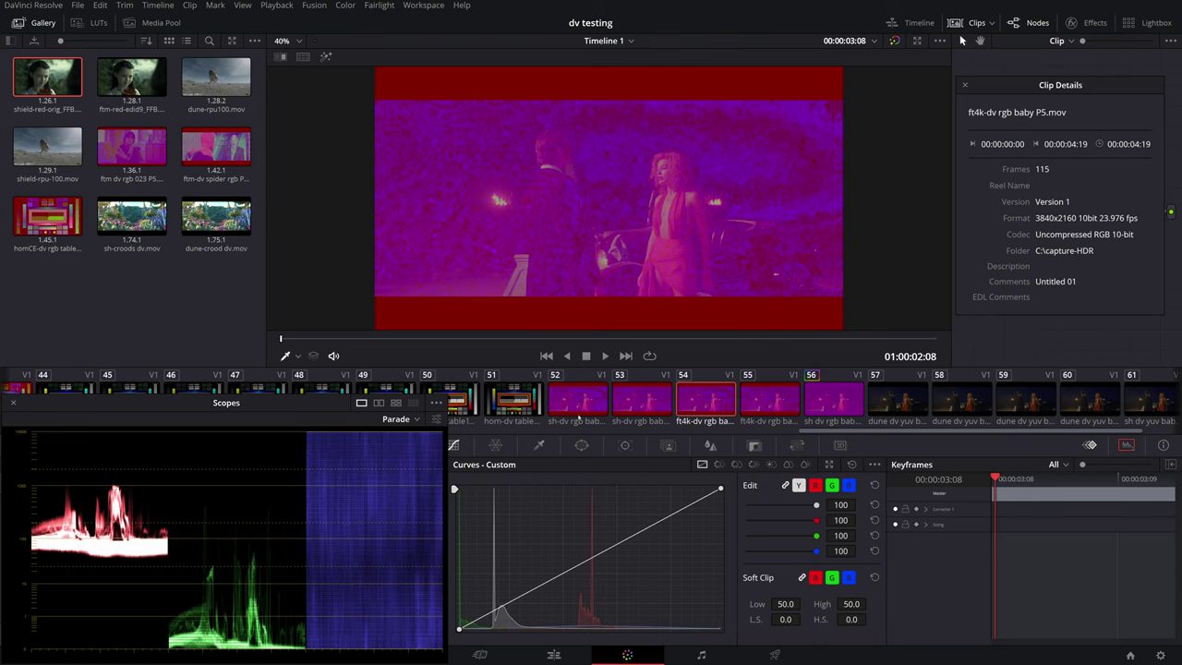
left_click(579, 412)
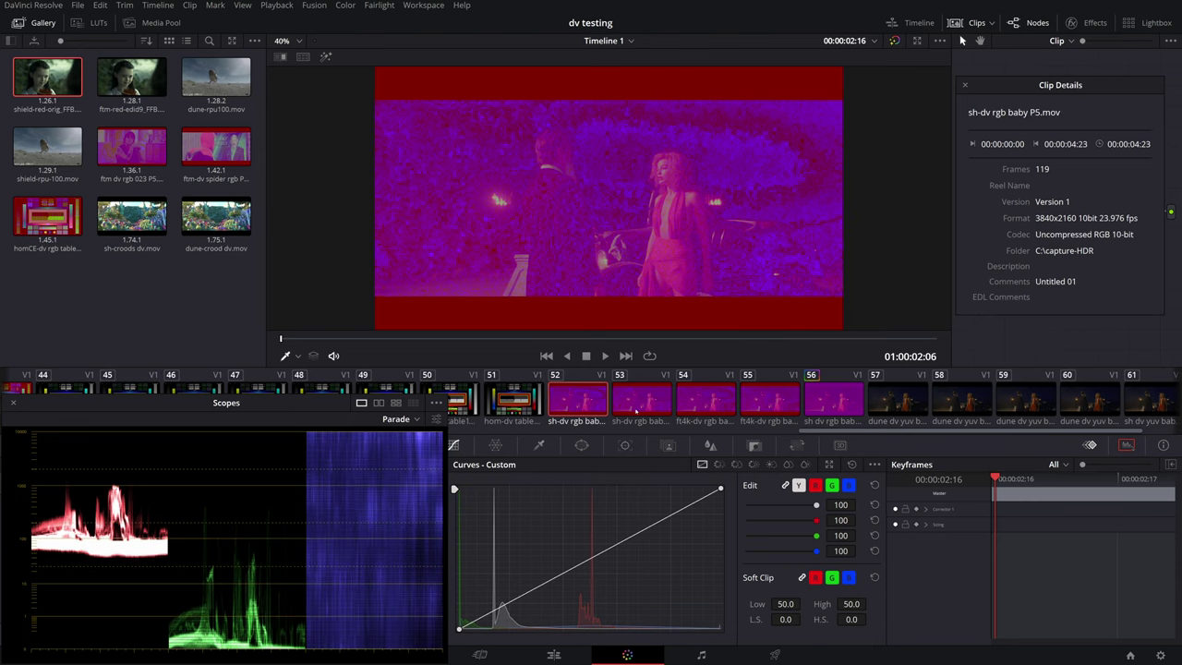
- Compare the baby P8-rip captures in clips 53 and 55 with the P5 capture in clip 54
left_click(636, 412)
left_click(626, 406)
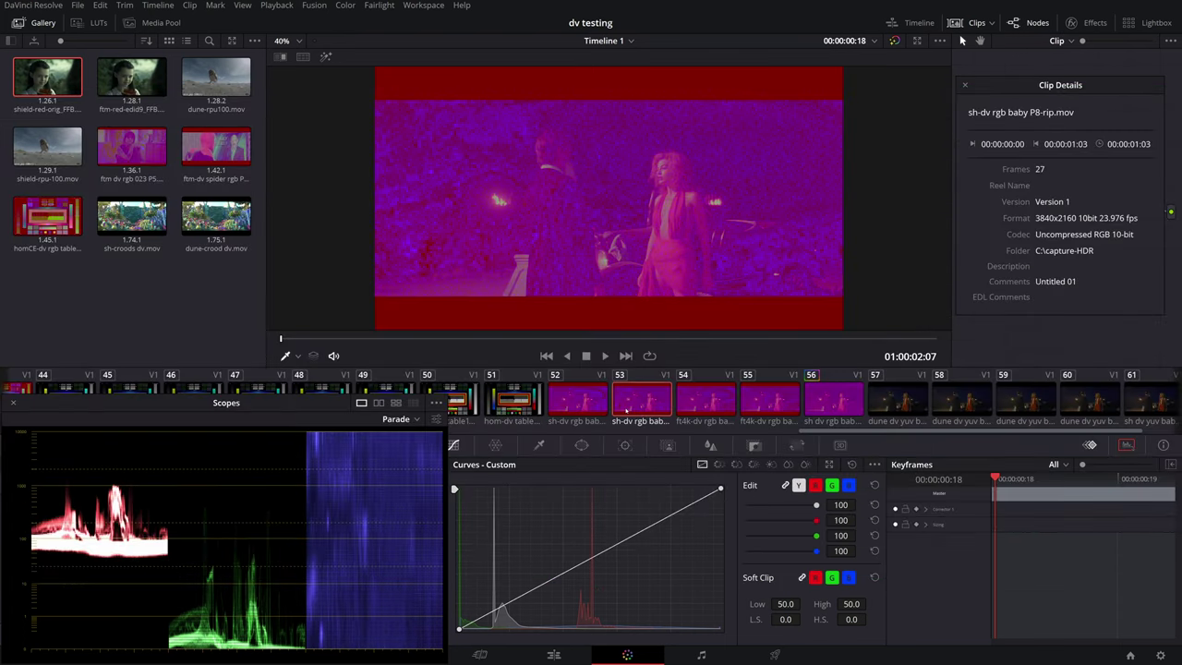
left_click(701, 403)
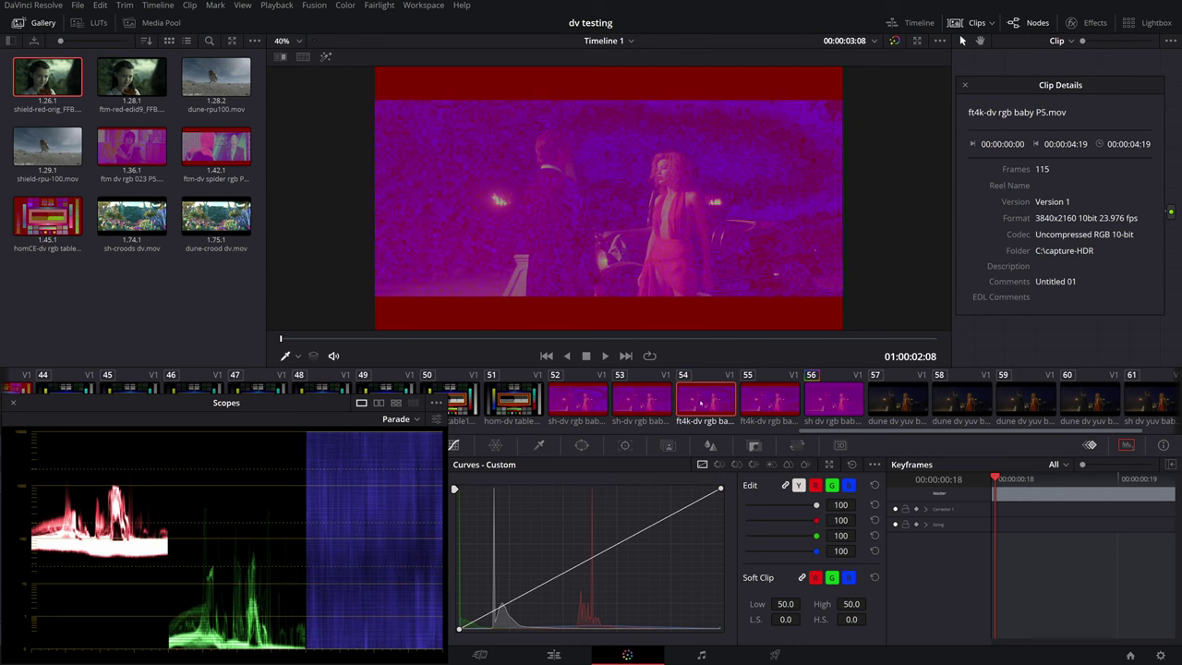
left_click(768, 406)
left_click(730, 402)
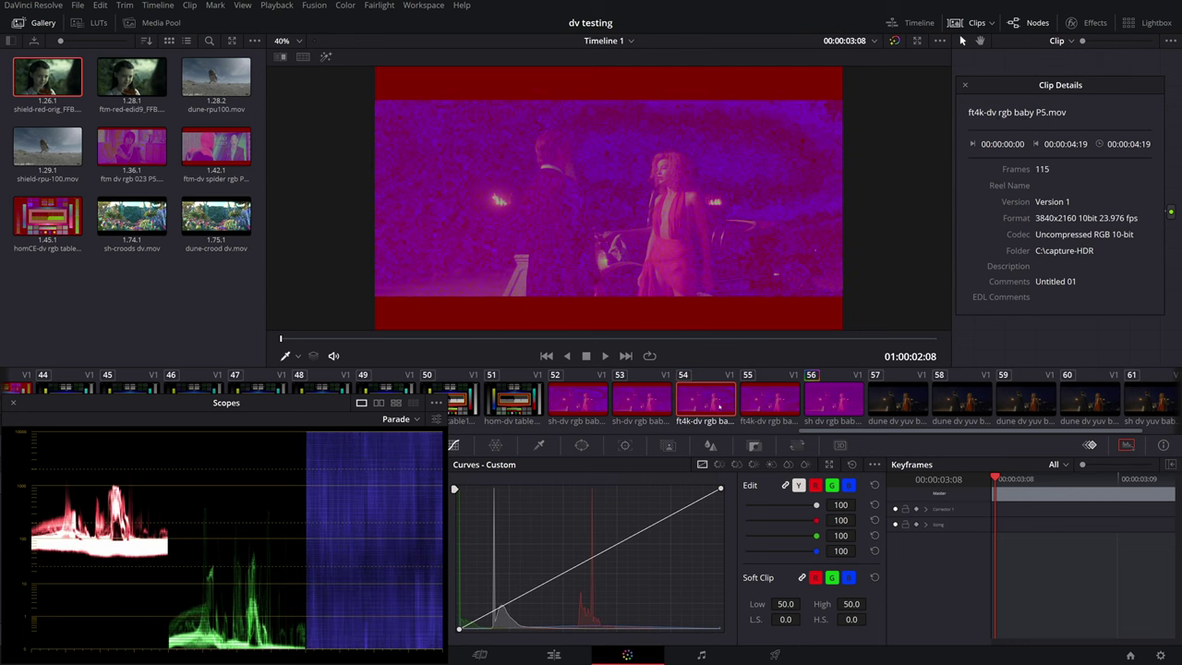
- Enlarge the viewer image to actual size and compare clips 53 and 52 in the red channel
right_click(693, 226)
left_click(752, 305)
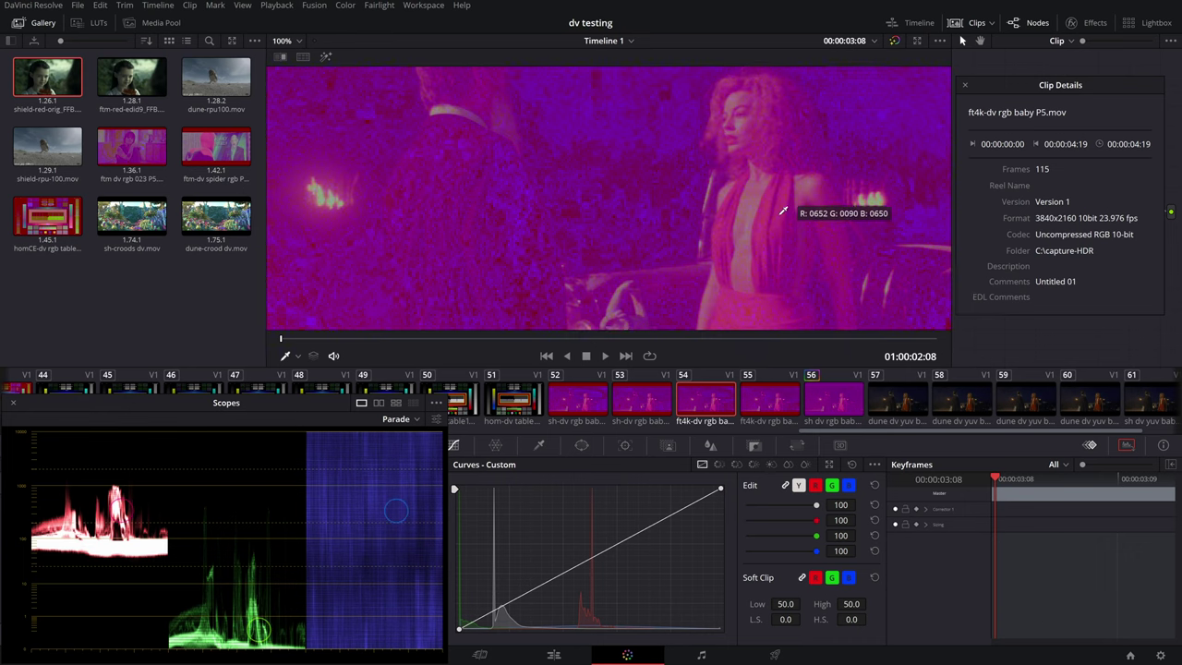
left_click(642, 402)
left_click(606, 400)
left_click(624, 409)
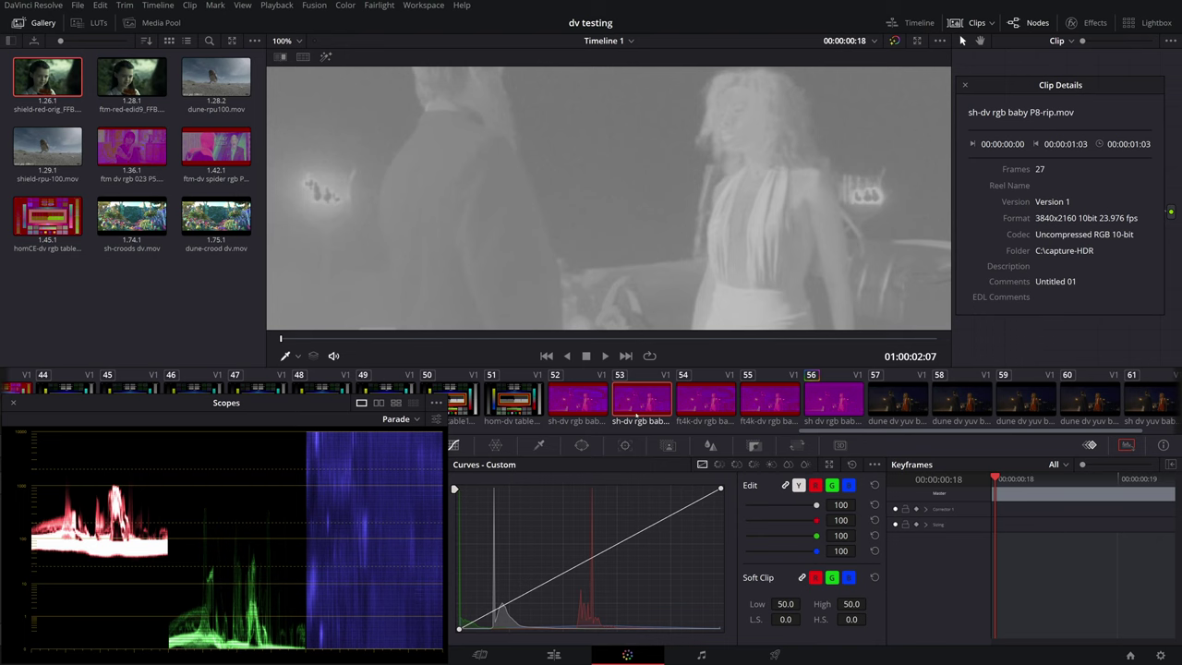
- Compare the red channel of clip 54 with clip 55 at actual size
left_click(702, 411)
left_click(764, 412)
left_click(712, 405)
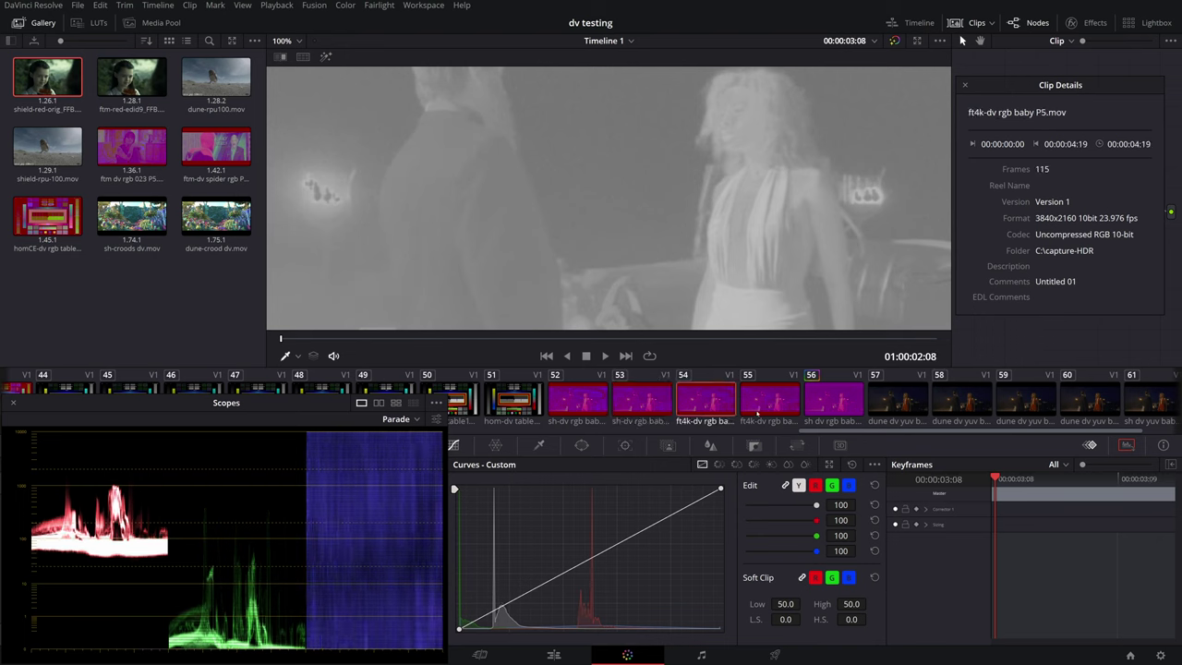
left_click(757, 412)
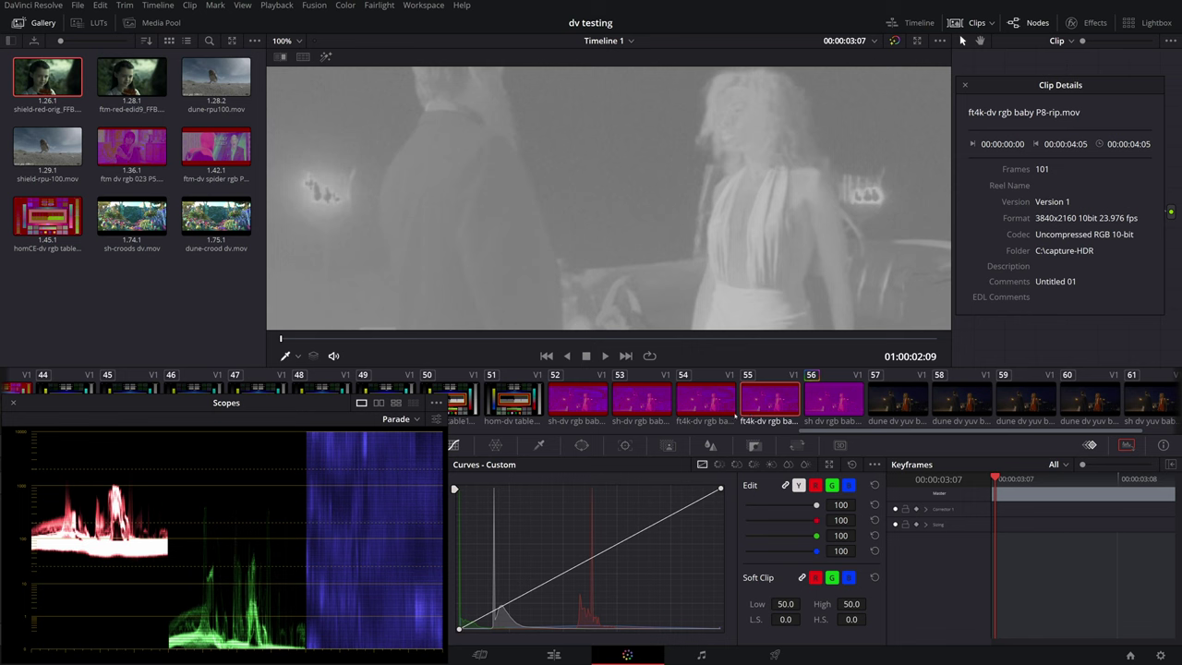
- Return the viewer to showing all color channels for clip 55
left_click(938, 42)
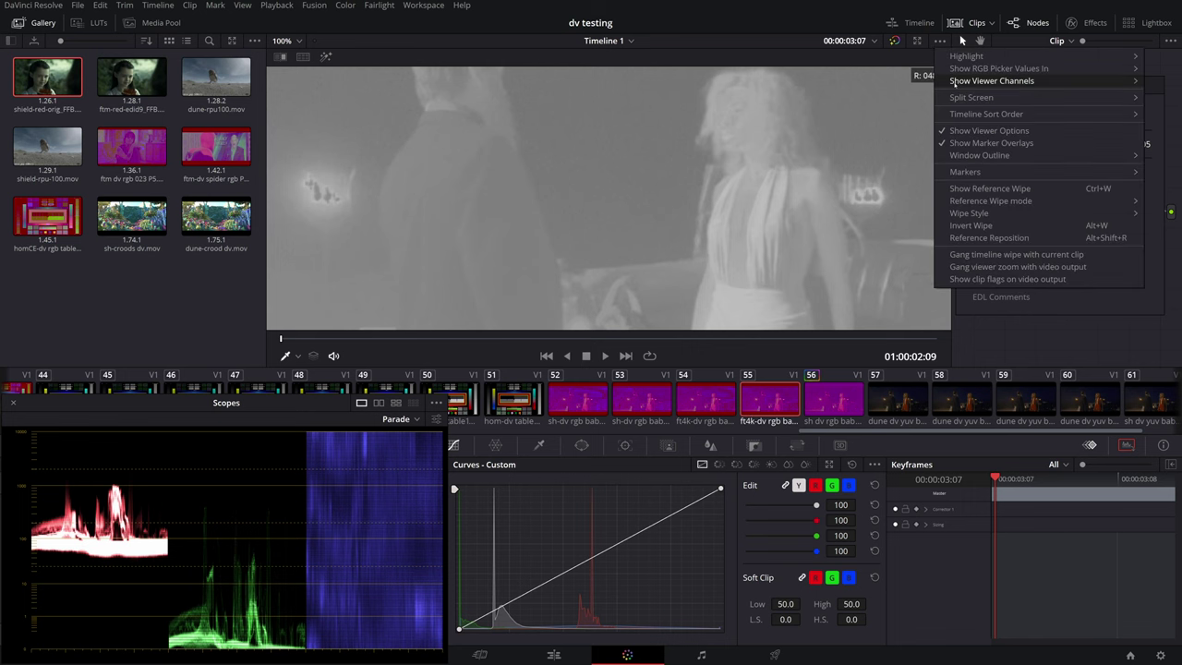
mouse_move(988, 82)
left_click(890, 79)
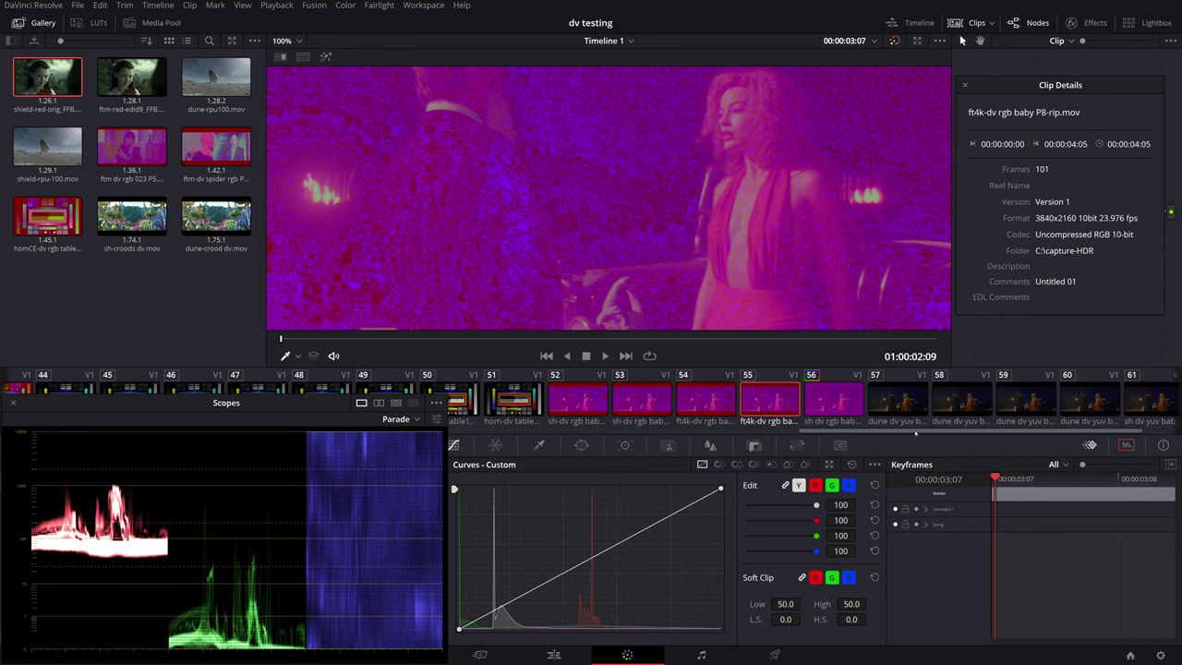
- Fit the test pattern of RGB clip 39 to the viewer and compare it with clip 40 in full color
scroll(916, 431, "up", 5)
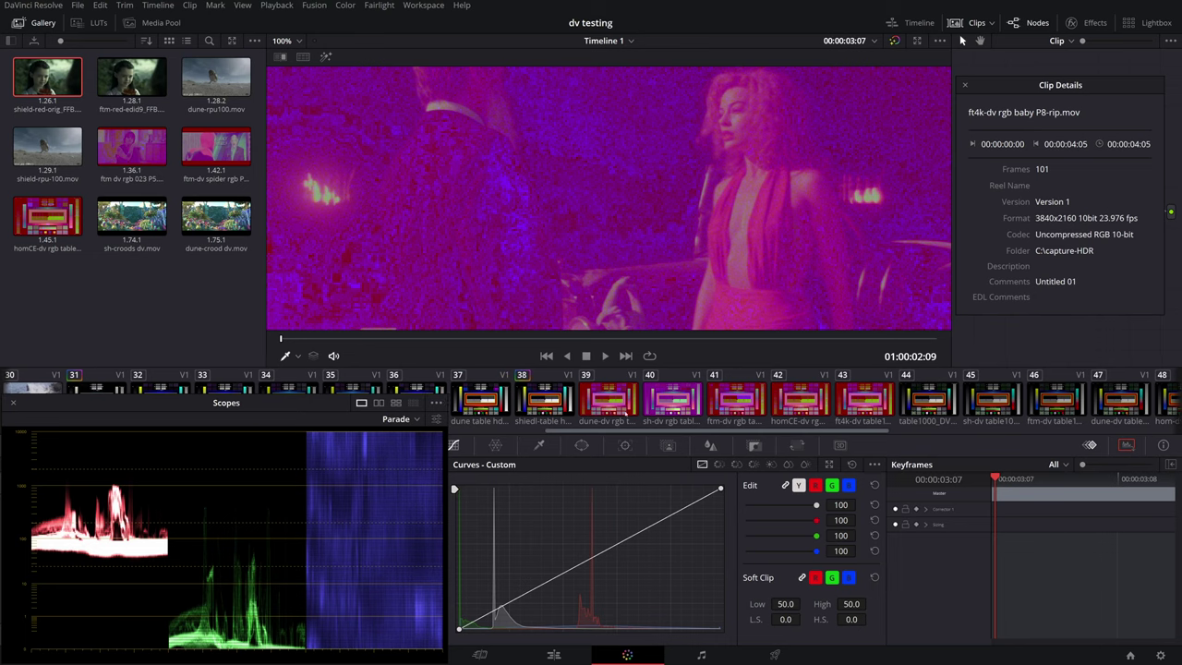
left_click(608, 399)
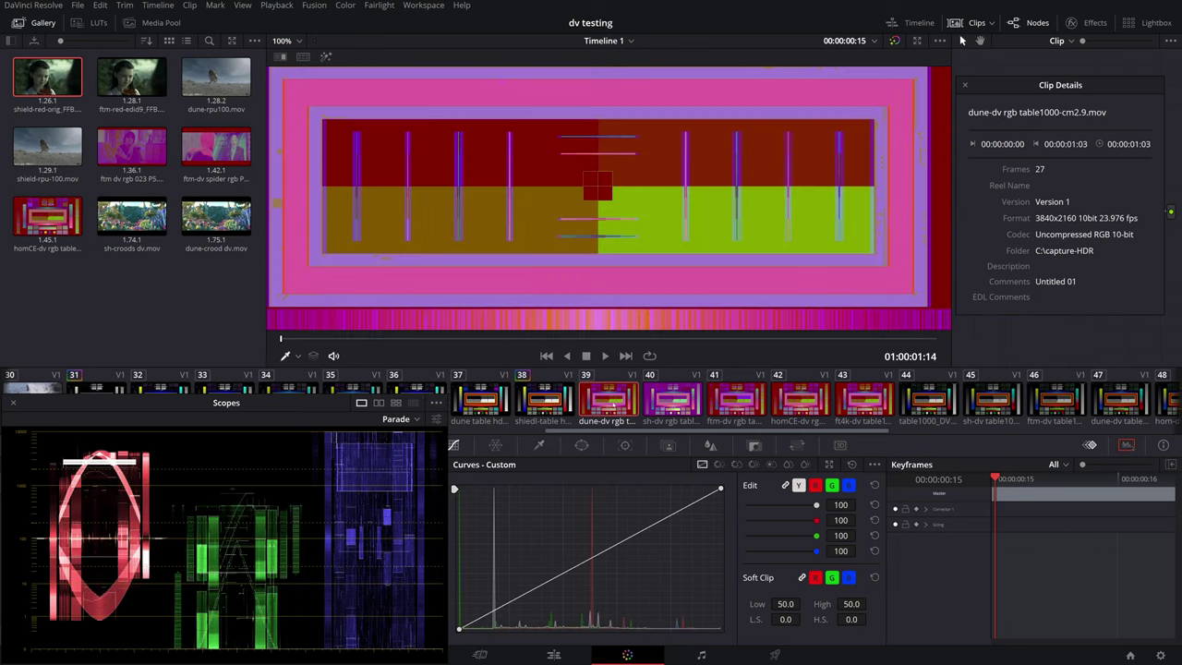
right_click(619, 271)
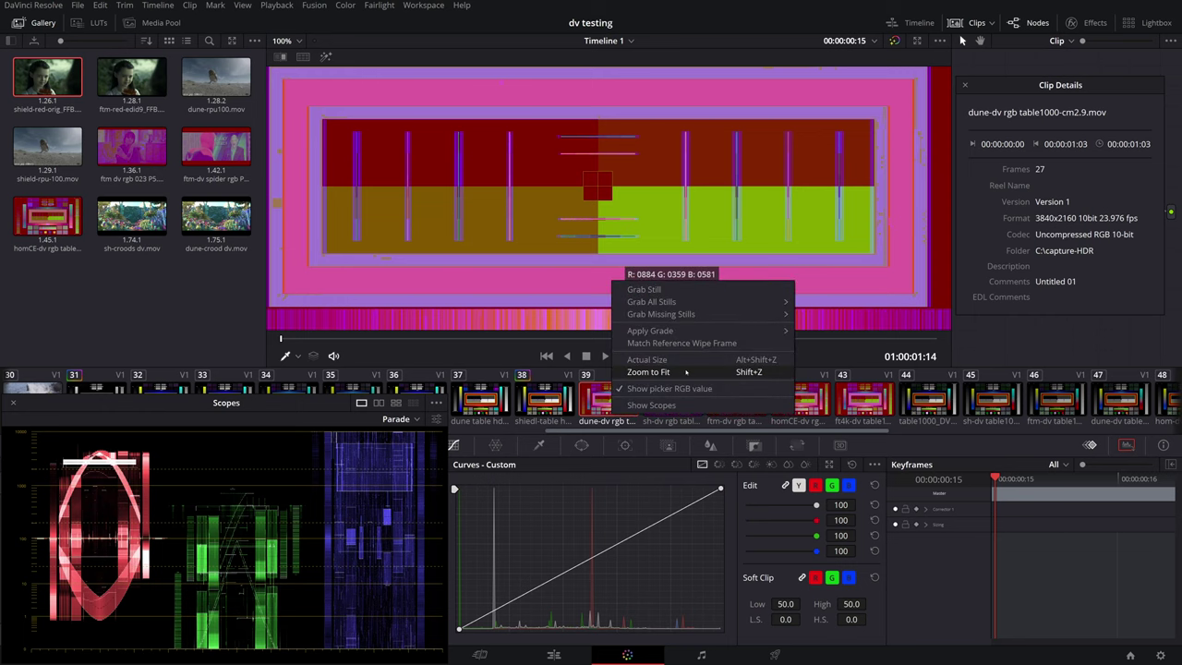
left_click(699, 374)
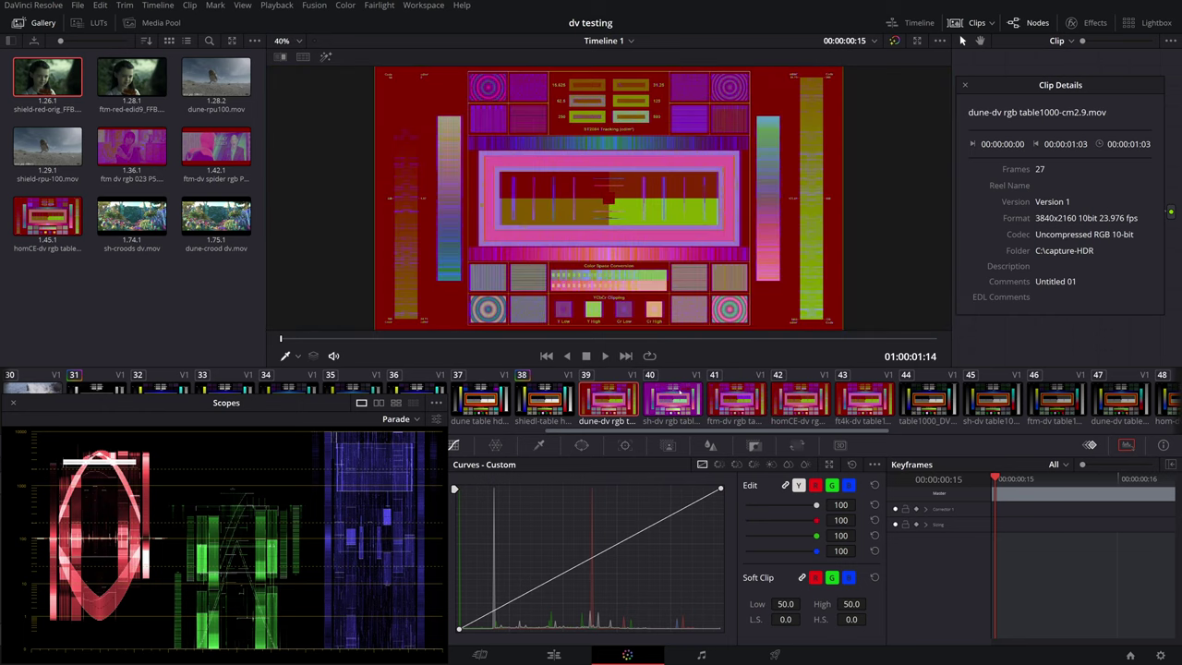
left_click(679, 399)
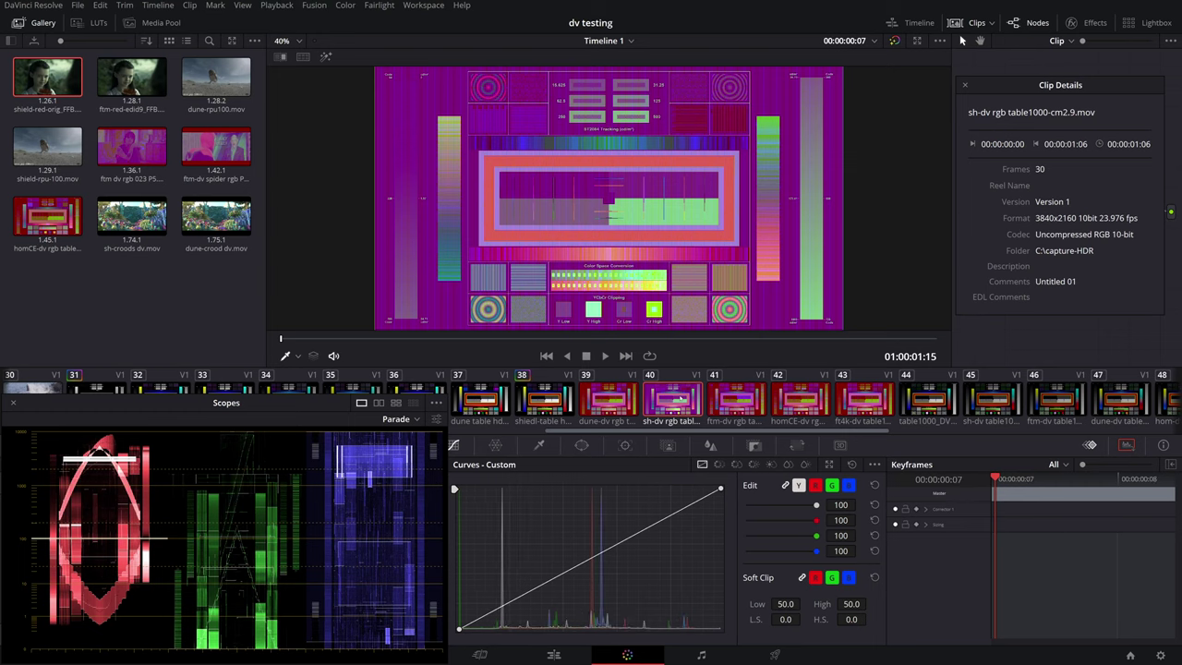
- Compare the RGB test pattern captures in clips 41 and 43 with clip 40 in full color
left_click(736, 396)
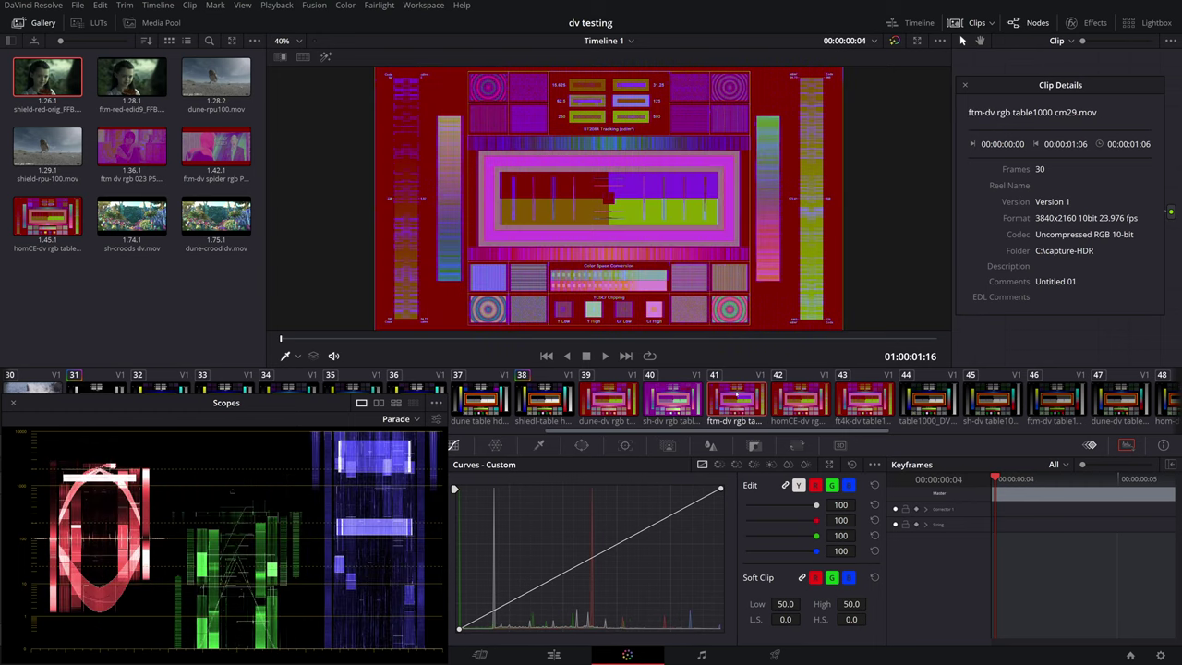
left_click(847, 411)
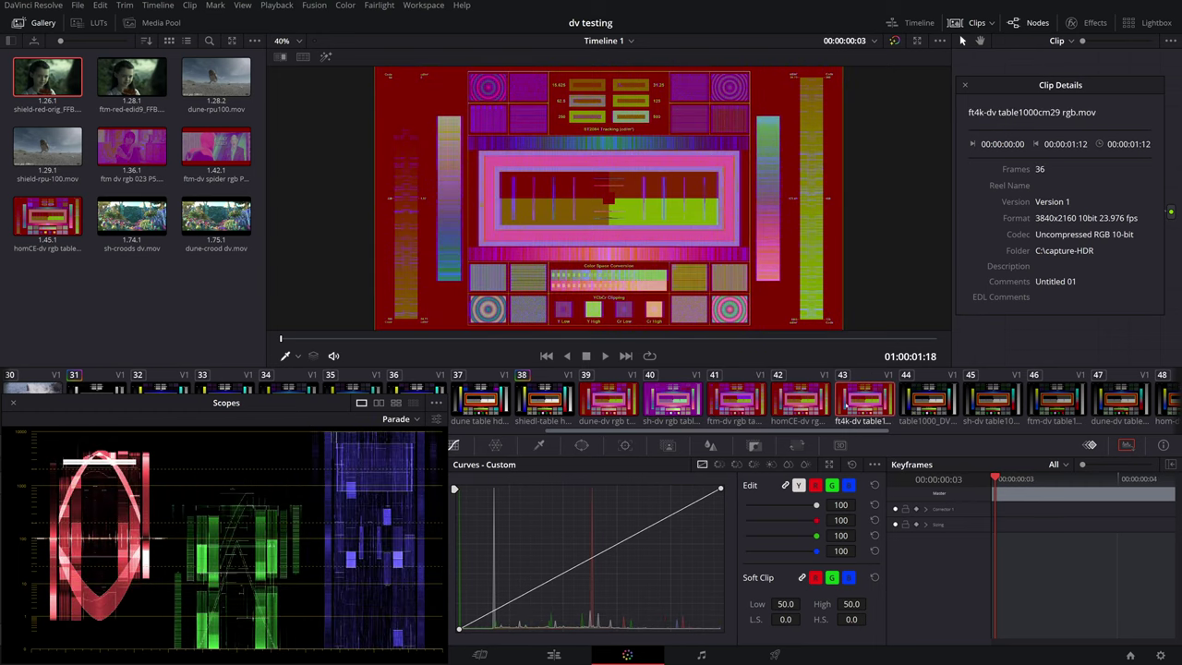
left_click(672, 406)
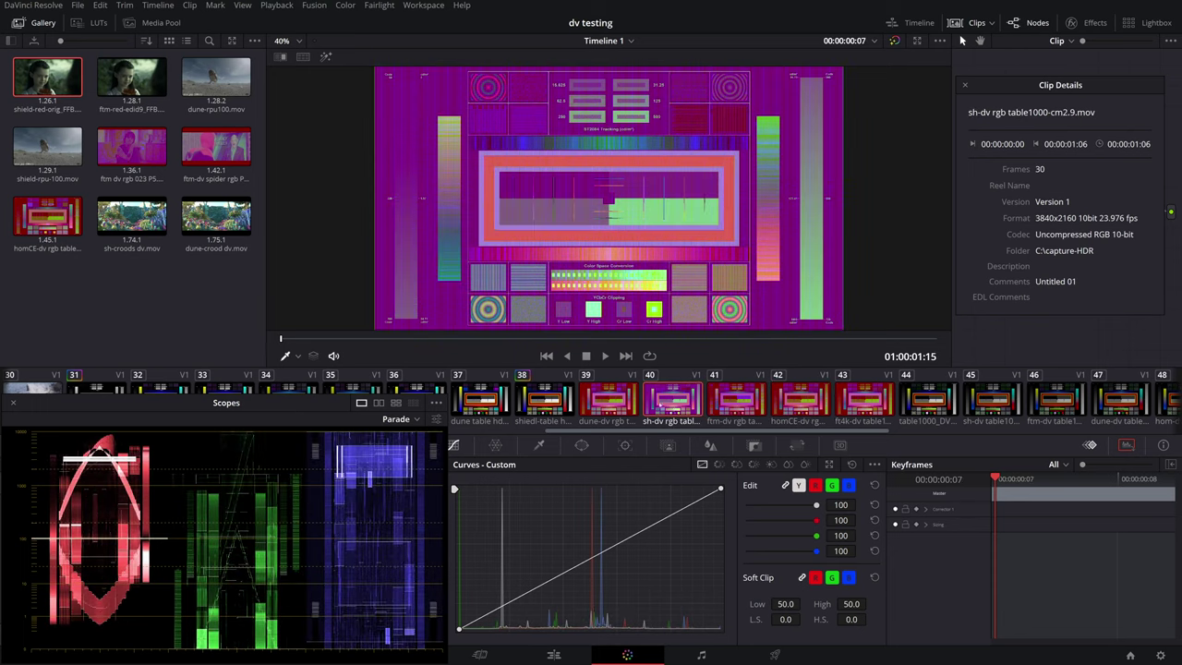
- Alternate between RGB test pattern clips 39, 40 and 41 to compare their images and parade scopes
left_click(631, 405)
left_click(672, 404)
left_click(727, 404)
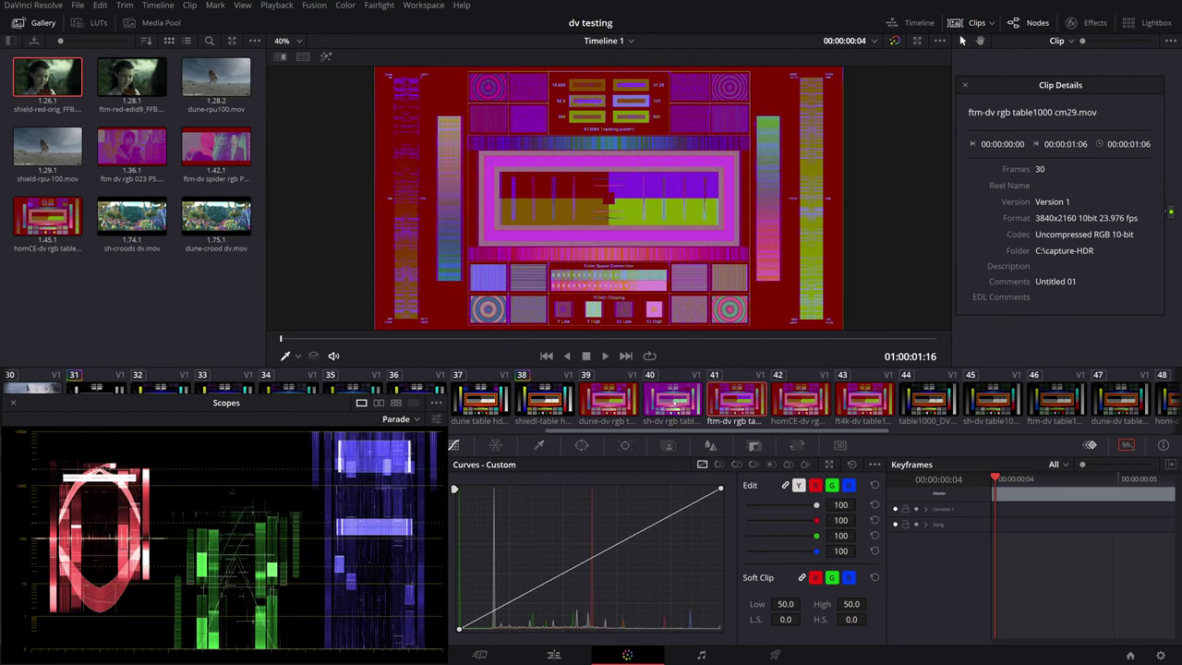
left_click(607, 399)
left_click(672, 404)
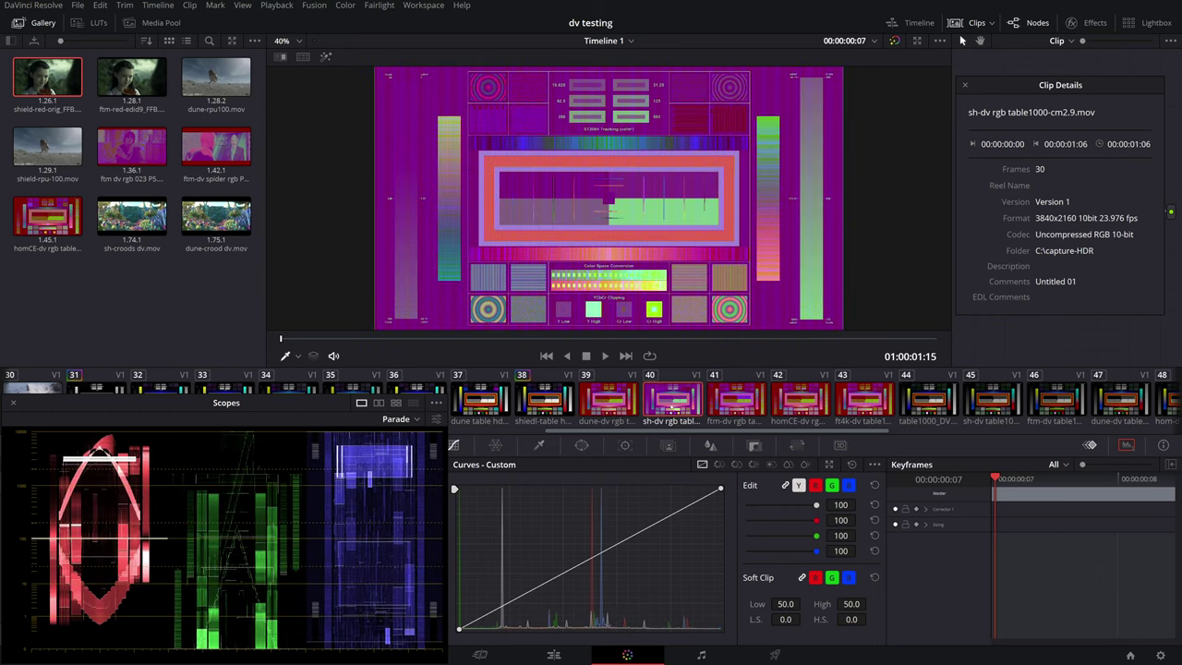
left_click(734, 403)
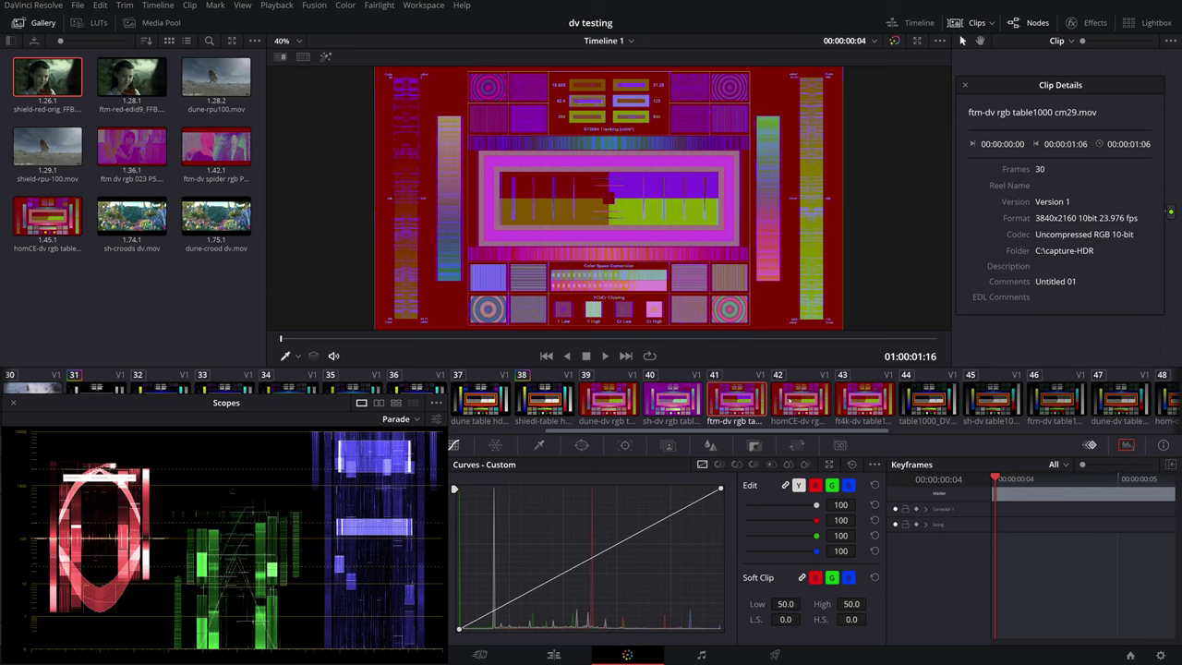
- Check RGB test pattern clips 42 and 43 against clip 39
left_click(799, 402)
left_click(863, 400)
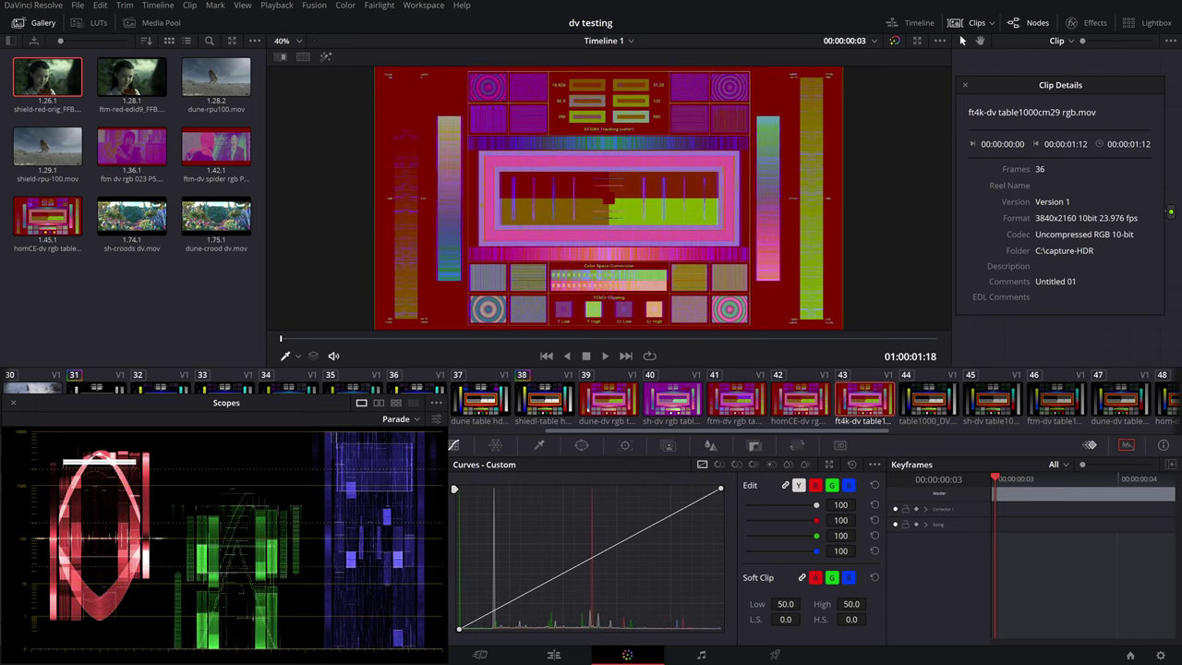
left_click(608, 400)
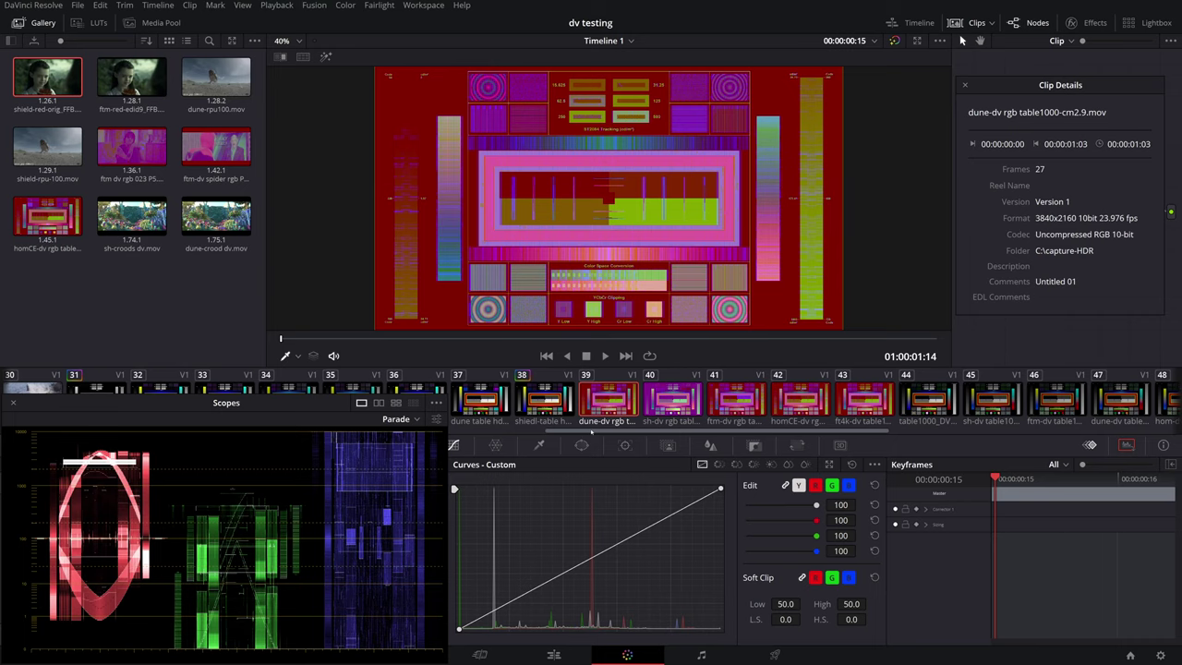
- Compare the RGB captures of the baby movie scene in clips 52, 53 and 55
left_click_drag(591, 430, 647, 430)
left_click(727, 399)
left_click(792, 398)
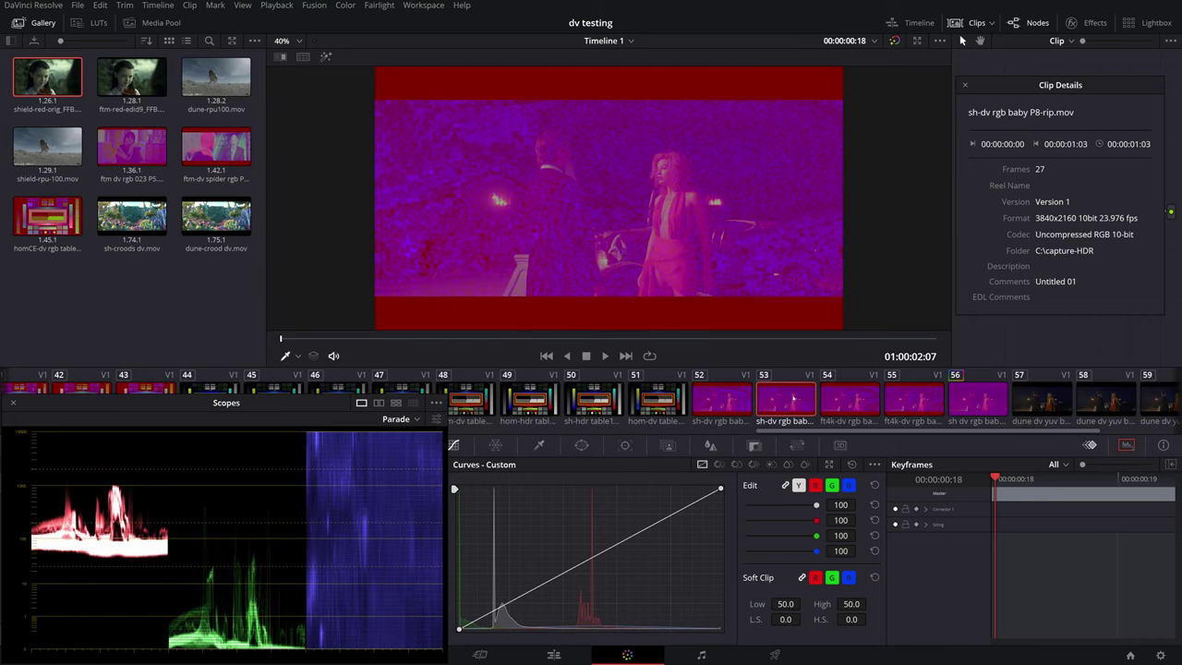
left_click(723, 405)
left_click(904, 392)
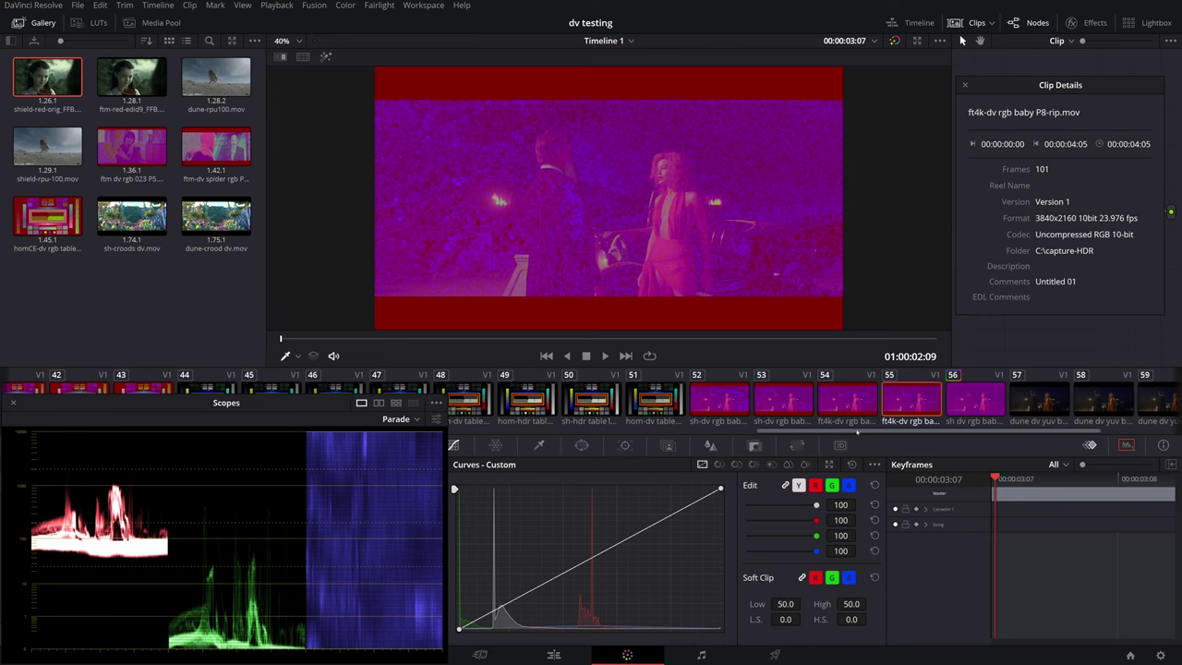
- Show the YUV P5 capture of the baby scene in clip 57
left_click_drag(856, 430, 885, 433)
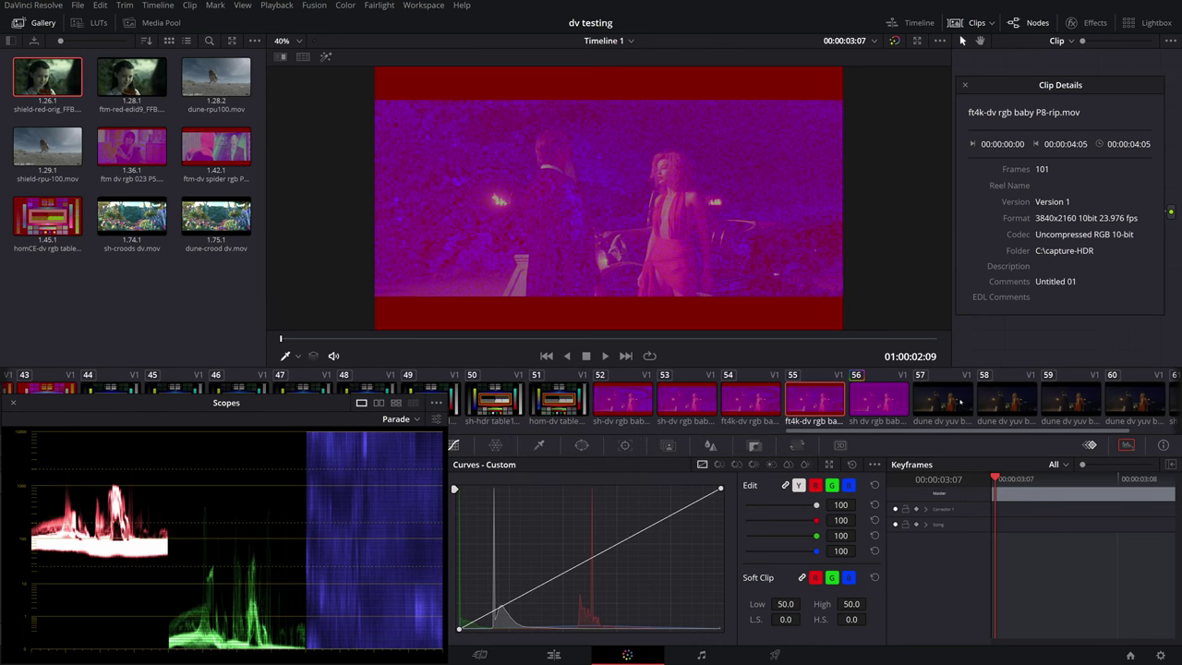
left_click(956, 400)
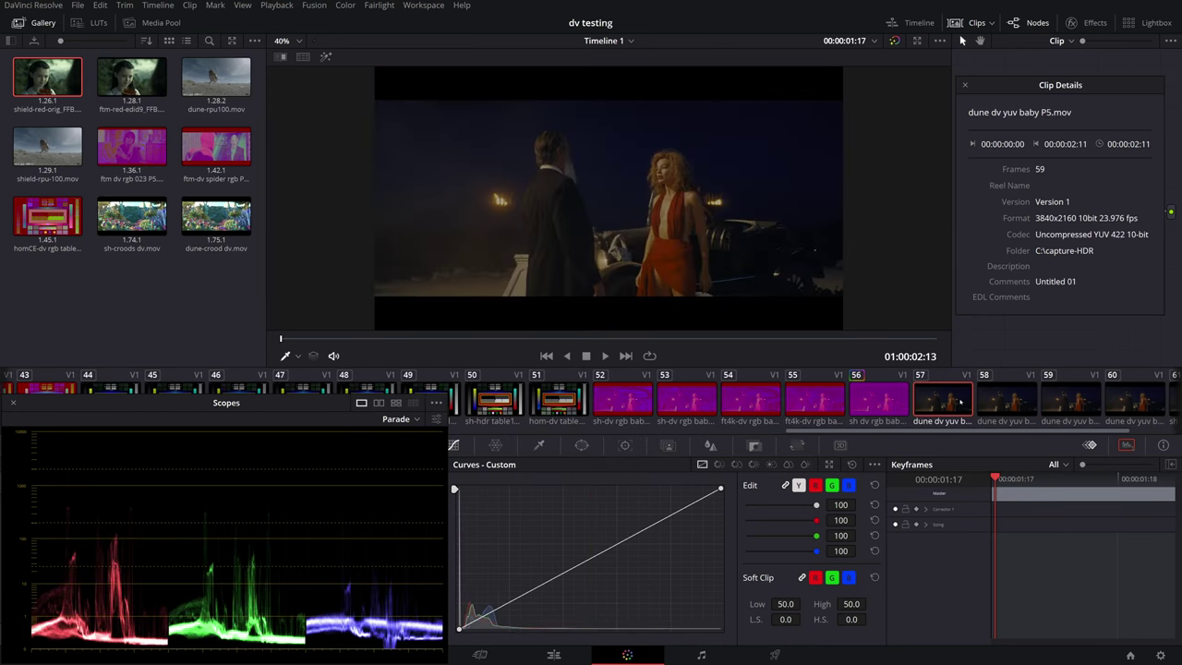